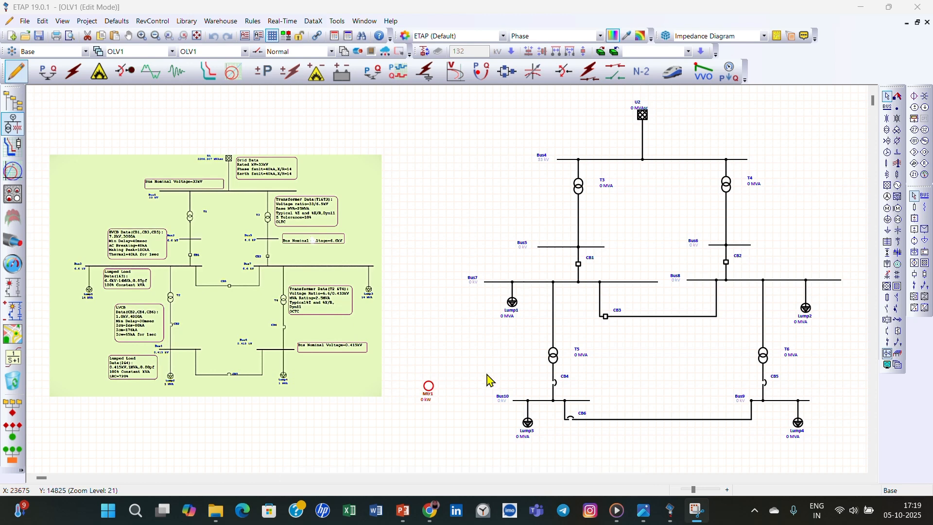
- Set the rated voltage of power grid U2 to 36 kV
{"action": "left_click", "coordinate": [466, 432]}
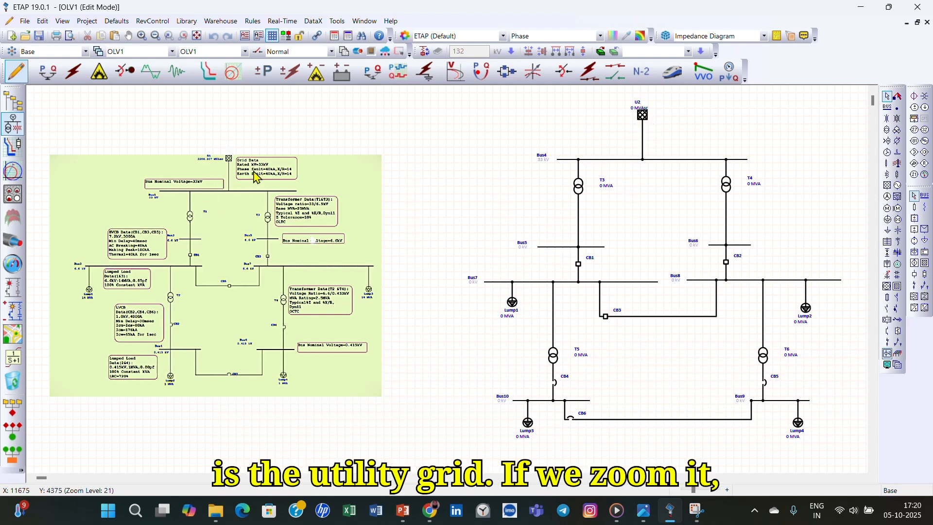
{"action": "scroll", "coordinate": [259, 170], "scroll_direction": "up", "scroll_amount": 5}
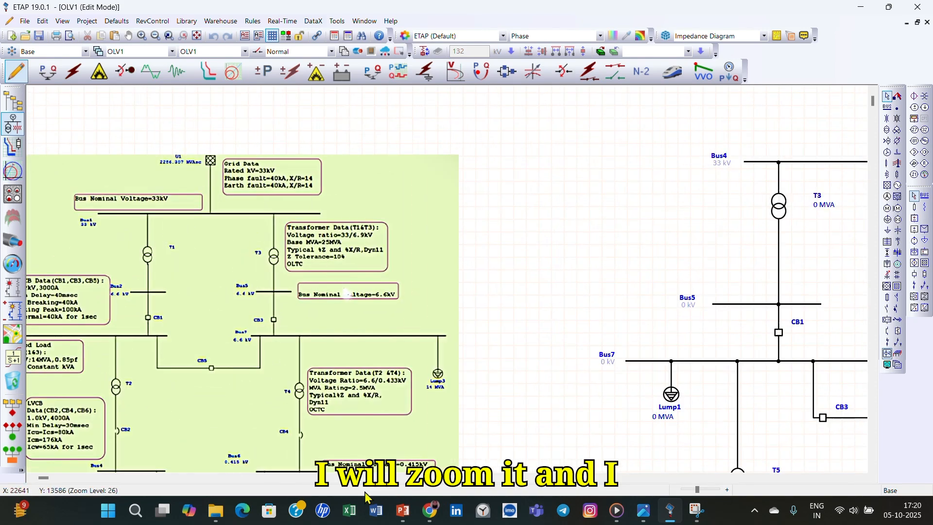
{"action": "left_click", "coordinate": [863, 478]}
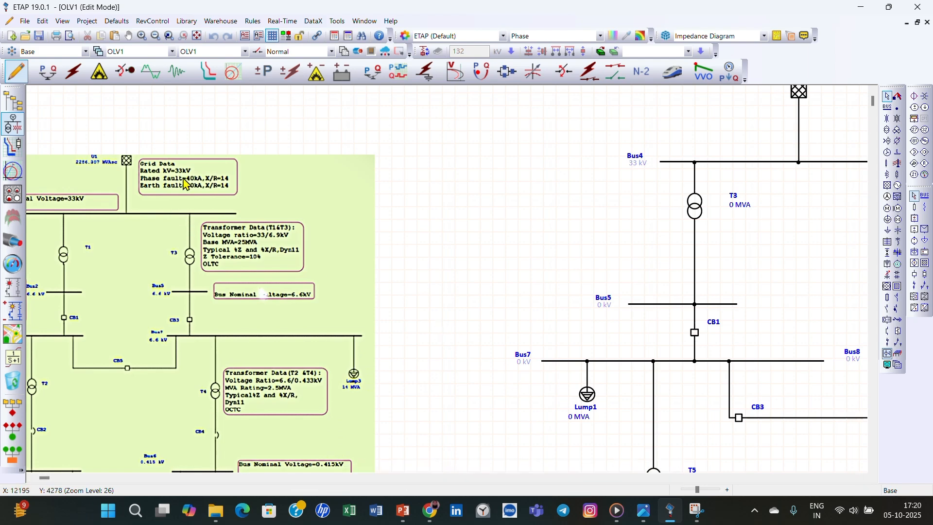
{"action": "scroll", "coordinate": [821, 146], "scroll_direction": "up", "scroll_amount": 1}
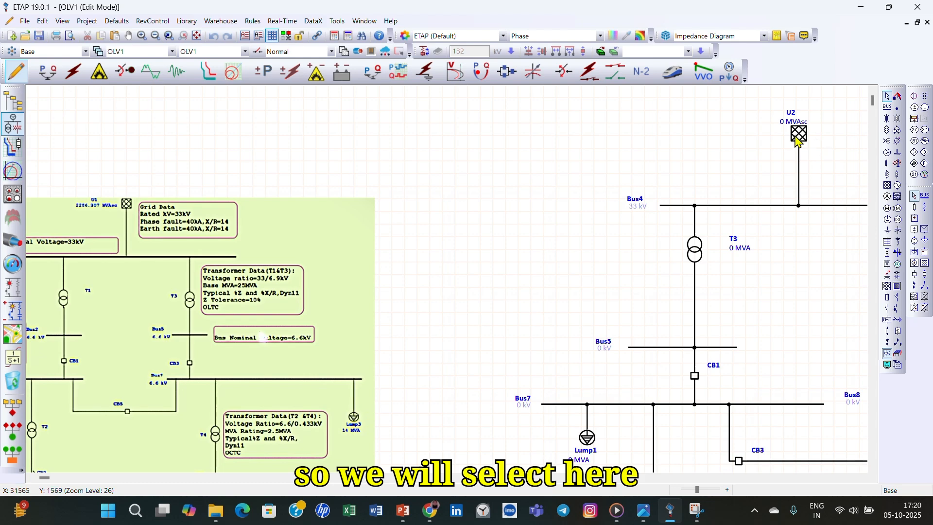
{"action": "double_click", "coordinate": [799, 134]}
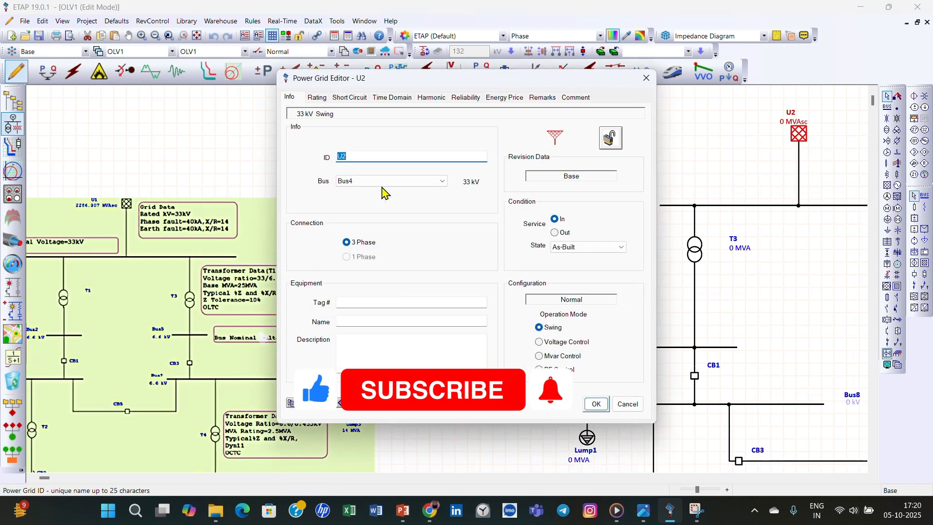
{"action": "left_click", "coordinate": [317, 97]}
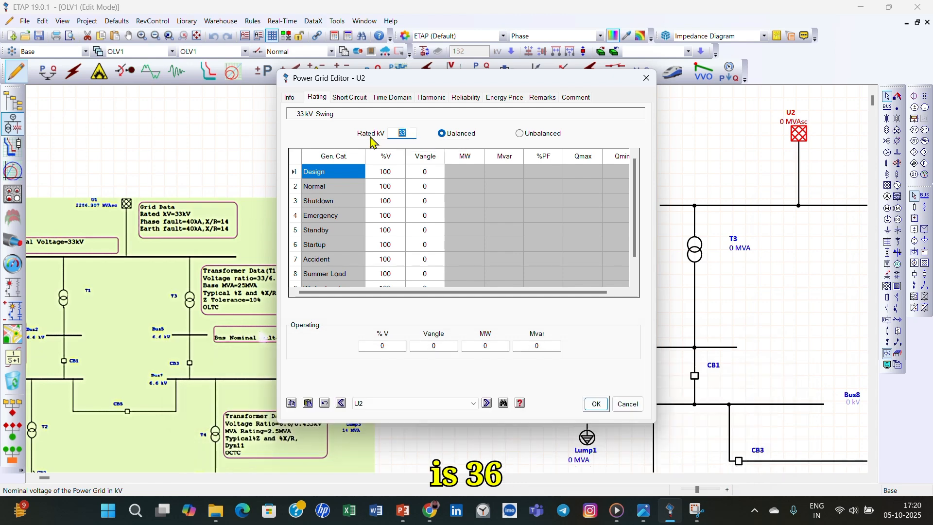
{"action": "type", "text": "36"}
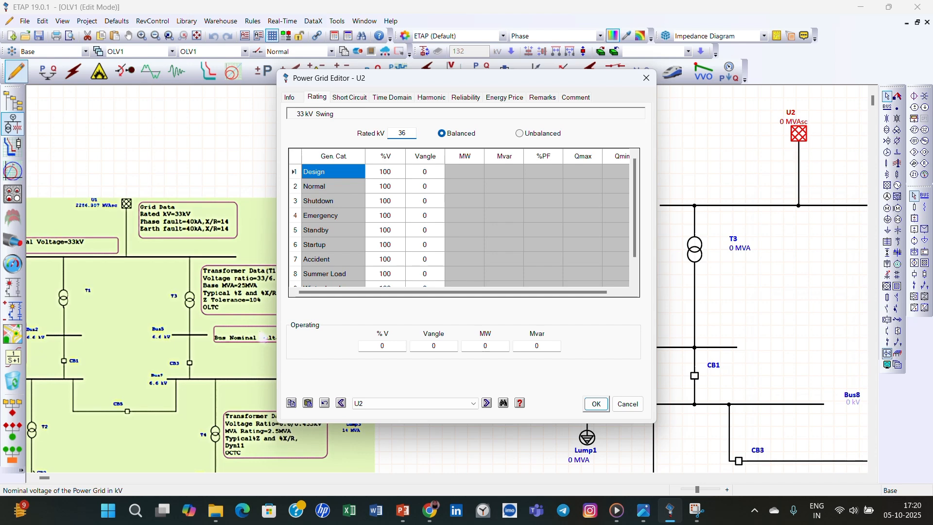
{"action": "left_click", "coordinate": [597, 407]}
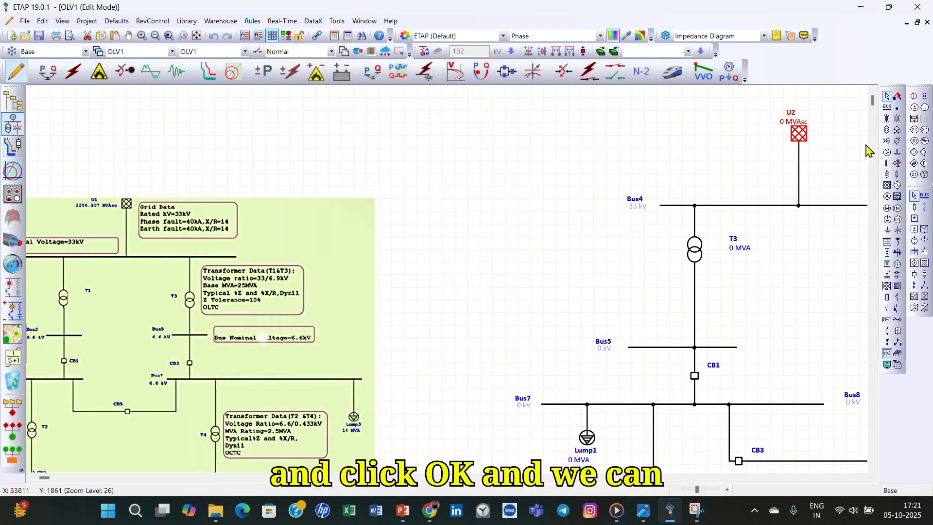
- Set the nominal voltage of Bus4 to 36 kV
{"action": "double_click", "coordinate": [759, 208]}
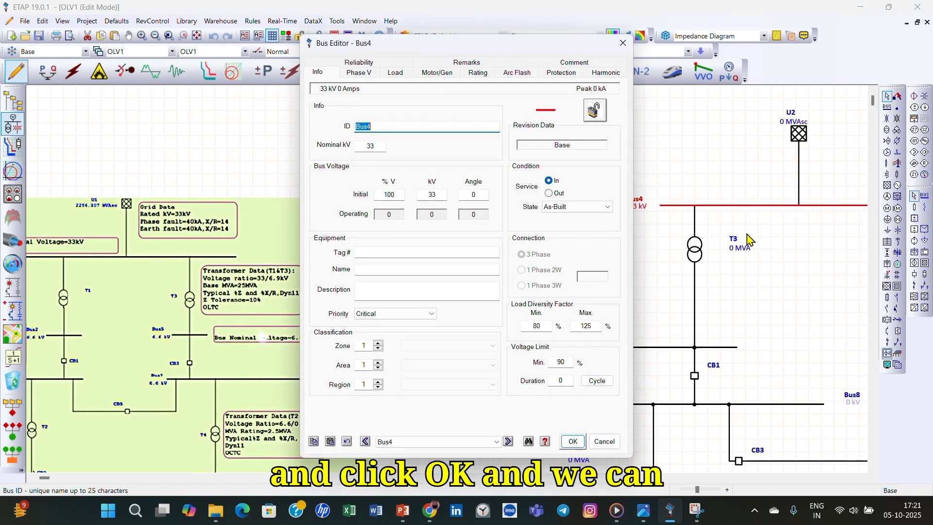
{"action": "left_click", "coordinate": [374, 146]}
{"action": "left_click_drag", "start_coordinate": [374, 146], "coordinate": [357, 149]}
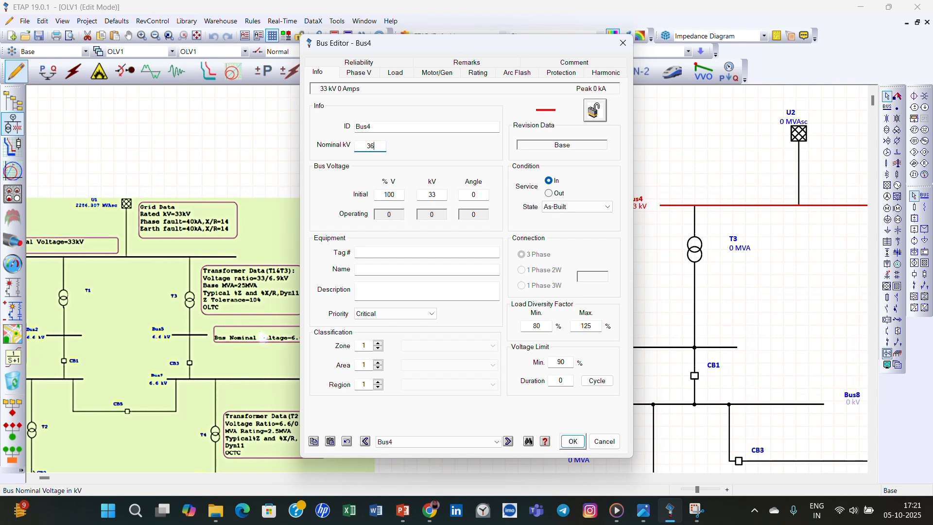
{"action": "left_click", "coordinate": [573, 441]}
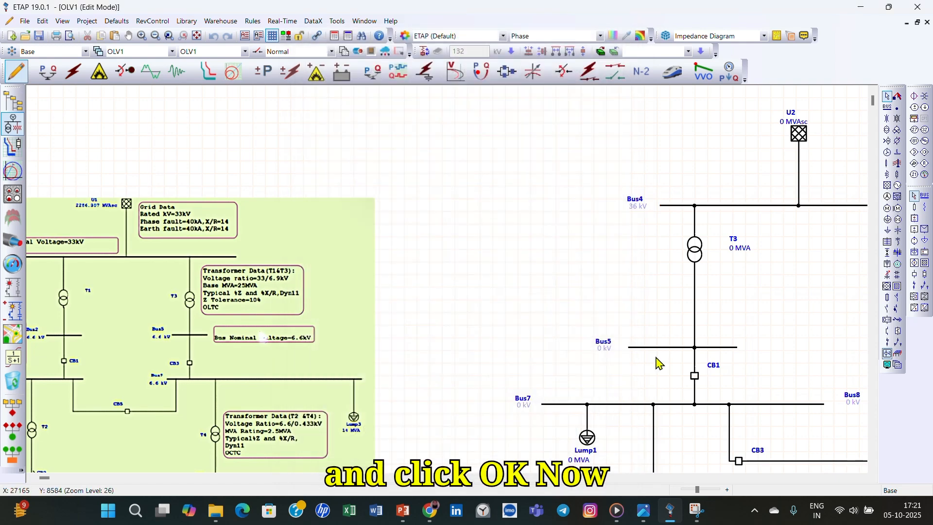
- Set transformer T3's secondary winding voltage to 6.9 kV and its rated power to 25 MVA
{"action": "scroll", "coordinate": [727, 314], "scroll_direction": "down", "scroll_amount": 3}
{"action": "scroll", "coordinate": [726, 313], "scroll_direction": "up", "scroll_amount": 1}
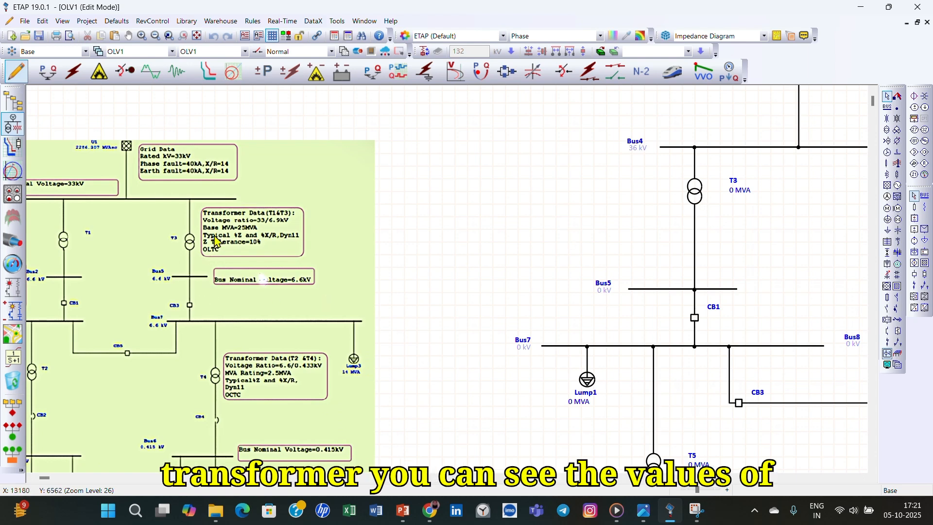
{"action": "scroll", "coordinate": [237, 245], "scroll_direction": "up", "scroll_amount": 1}
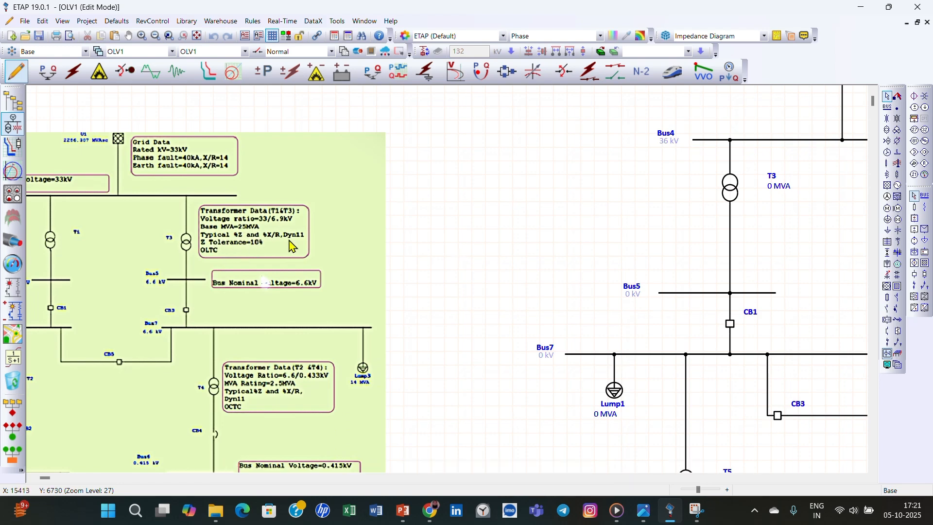
{"action": "double_click", "coordinate": [731, 188]}
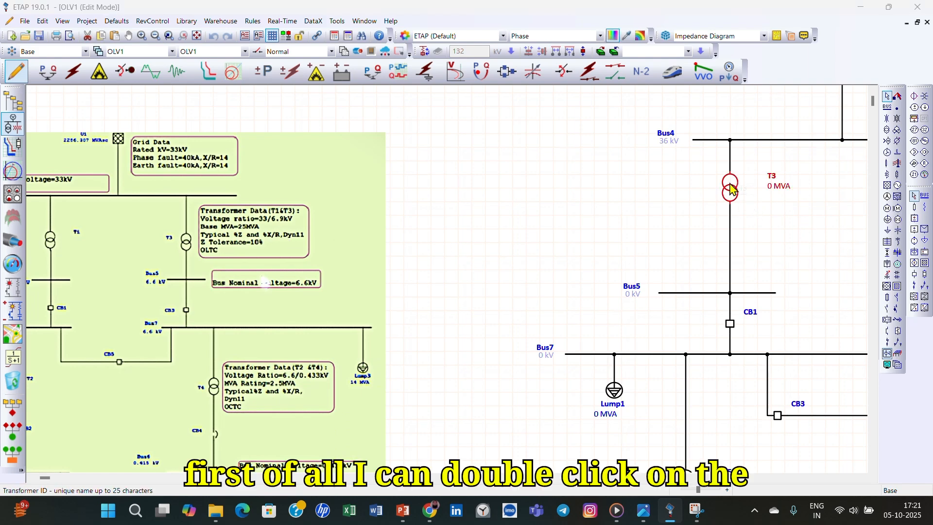
{"action": "left_click_drag", "start_coordinate": [434, 69], "coordinate": [578, 107]}
{"action": "left_click", "coordinate": [476, 125]}
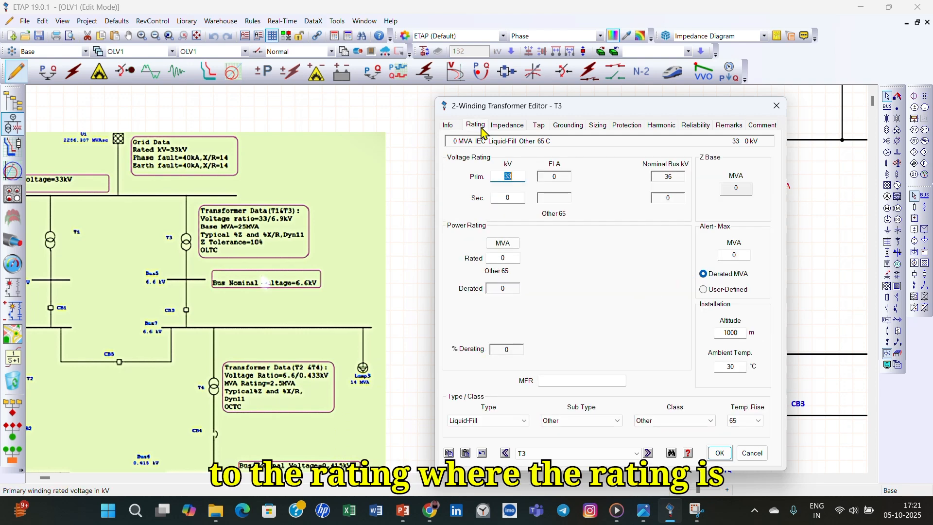
{"action": "left_click", "coordinate": [519, 177]}
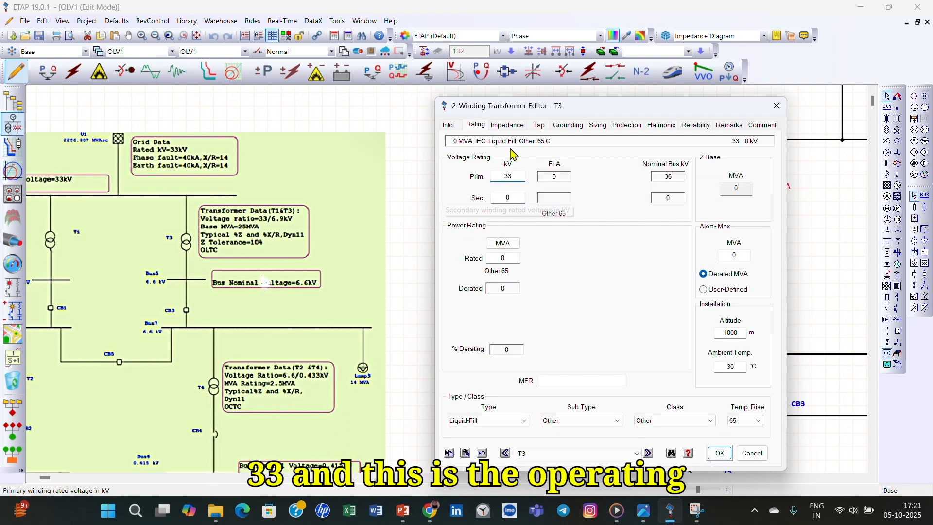
{"action": "left_click", "coordinate": [512, 201]}
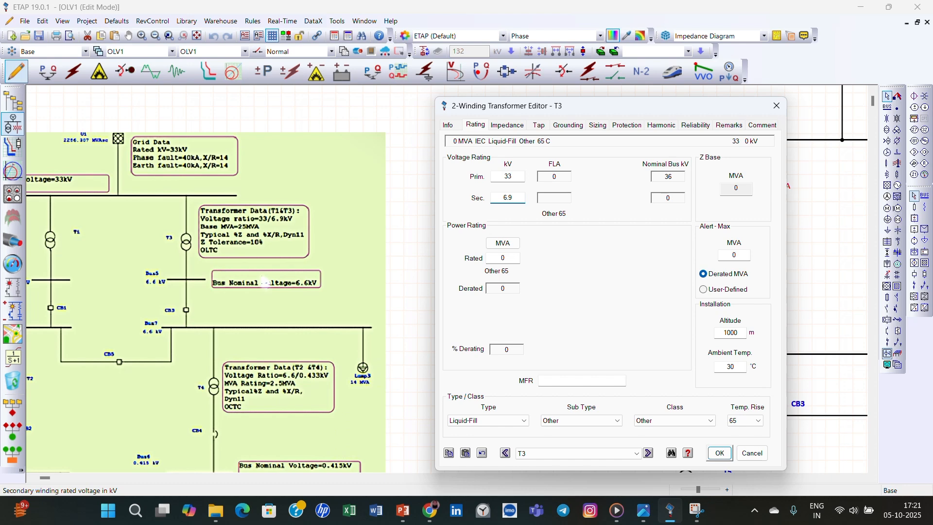
{"action": "left_click", "coordinate": [563, 227]}
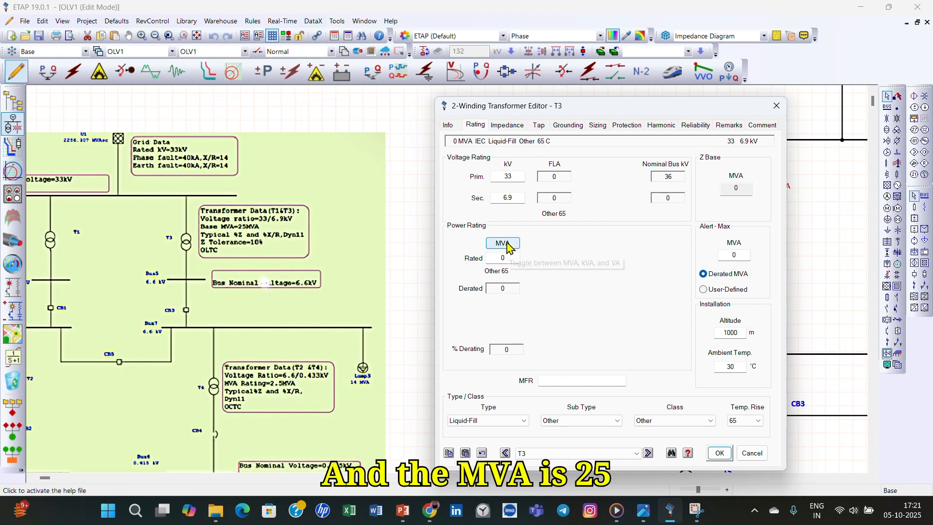
{"action": "left_click", "coordinate": [491, 258]}
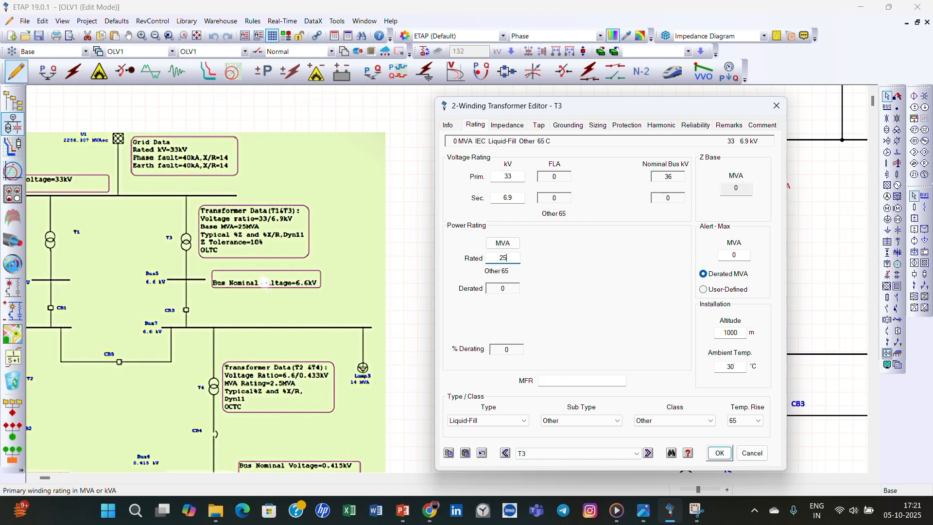
{"action": "left_click", "coordinate": [603, 280]}
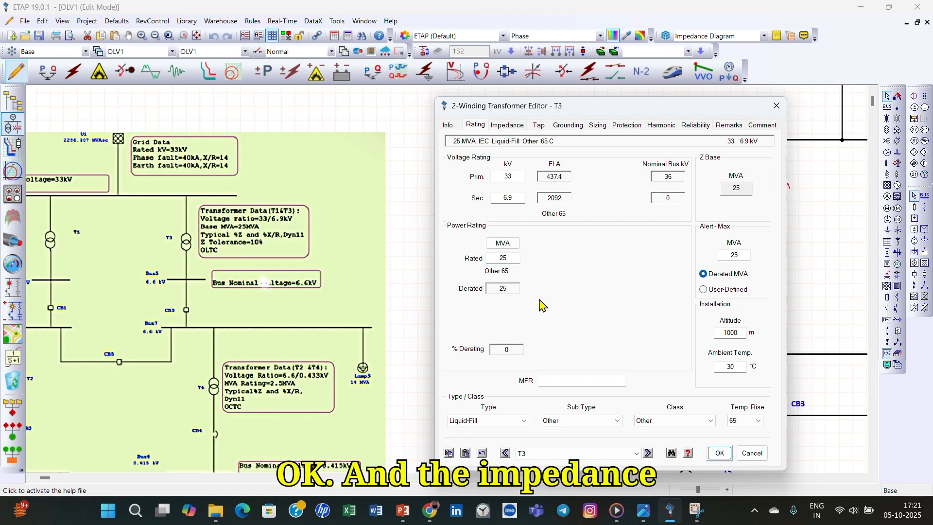
- Apply the typical Z and X/R values to transformer T3's impedance and save its data
{"action": "left_click", "coordinate": [500, 125]}
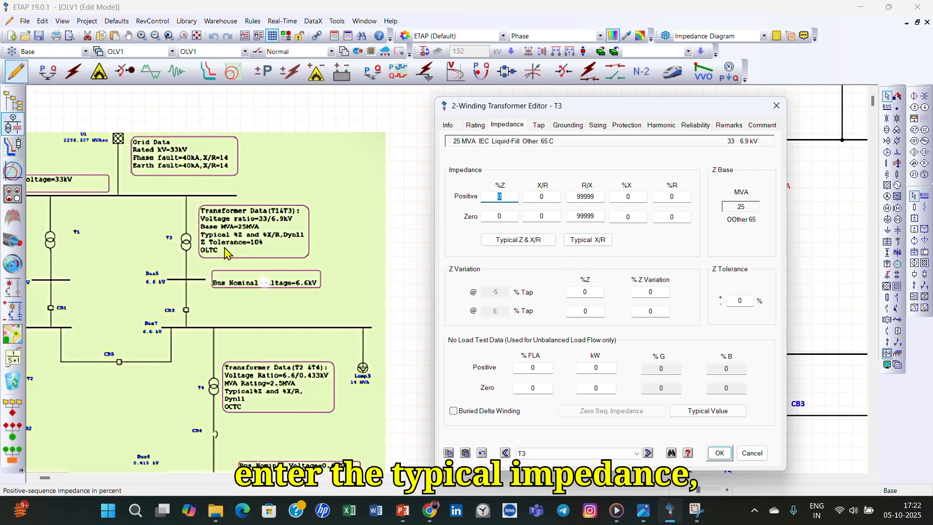
{"action": "left_click", "coordinate": [519, 242]}
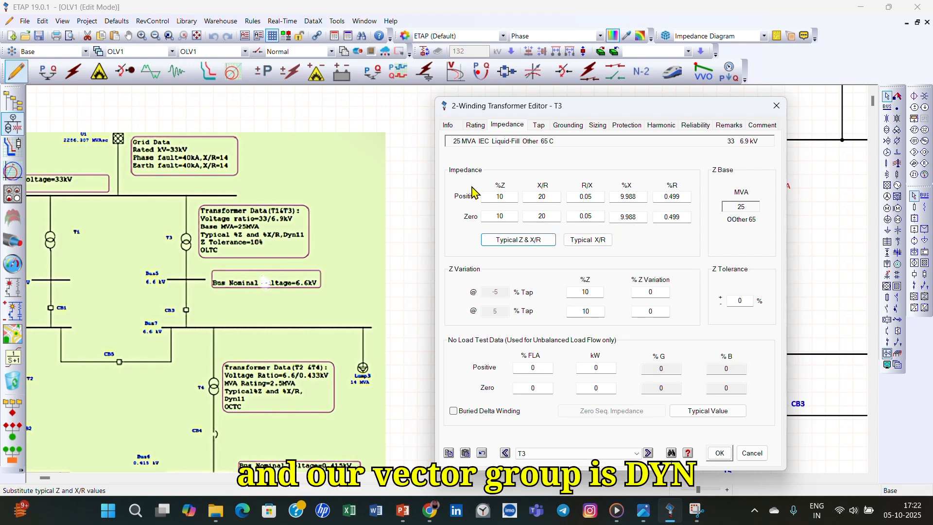
{"action": "left_click", "coordinate": [472, 127]}
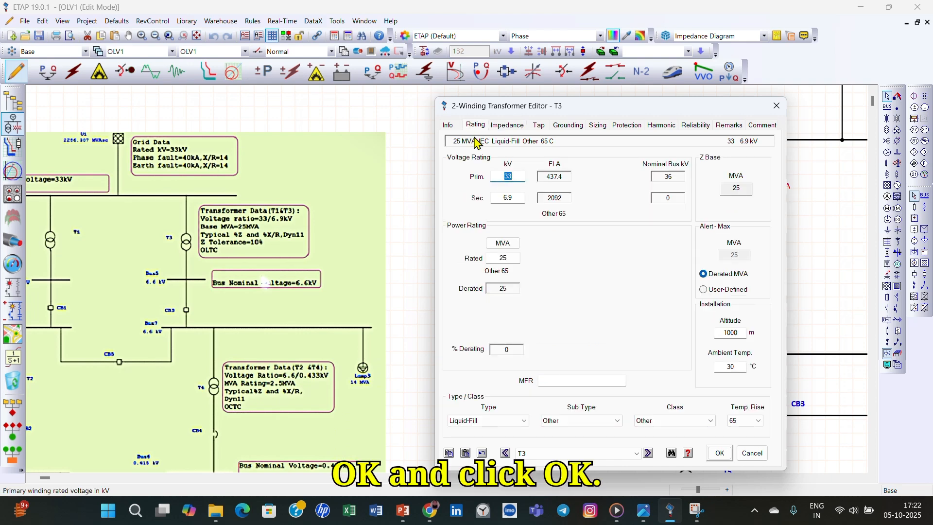
{"action": "left_click", "coordinate": [720, 453]}
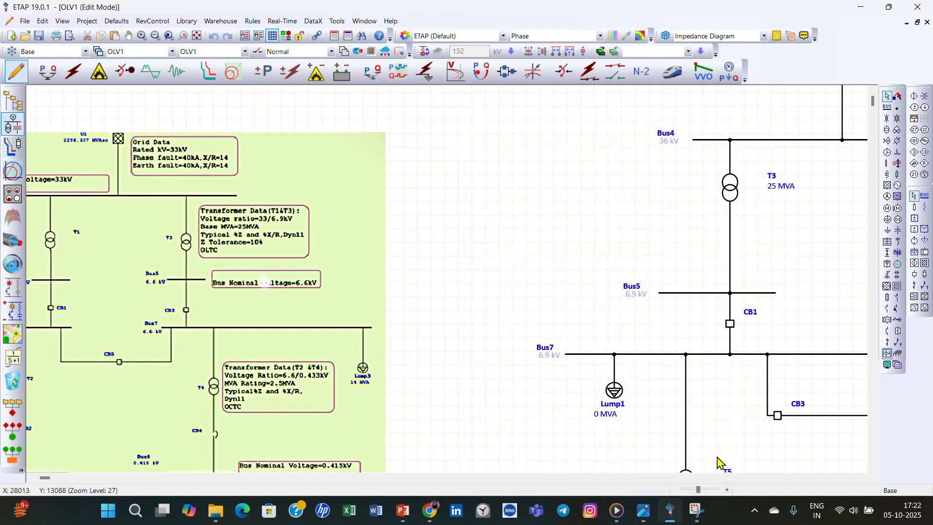
- Set the rated power of transformer T4, between Bus4 and Bus6, to 25 MVA
{"action": "scroll", "coordinate": [689, 277], "scroll_direction": "down", "scroll_amount": 1}
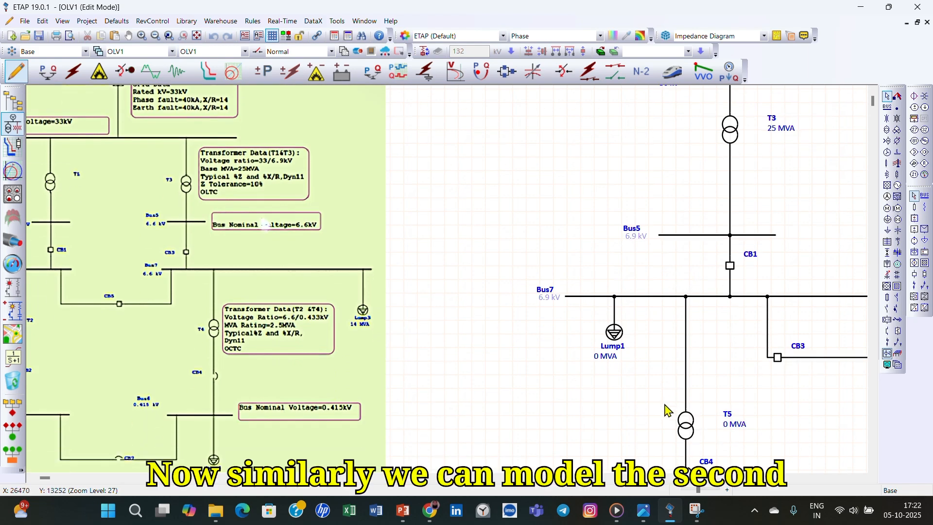
{"action": "scroll", "coordinate": [689, 278], "scroll_direction": "up", "scroll_amount": 2}
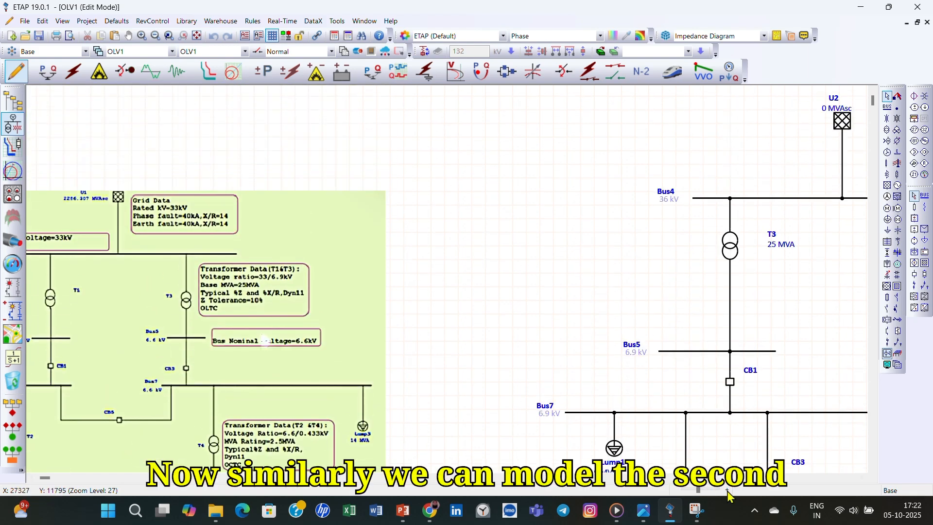
{"action": "left_click", "coordinate": [863, 478]}
{"action": "left_click", "coordinate": [863, 479]}
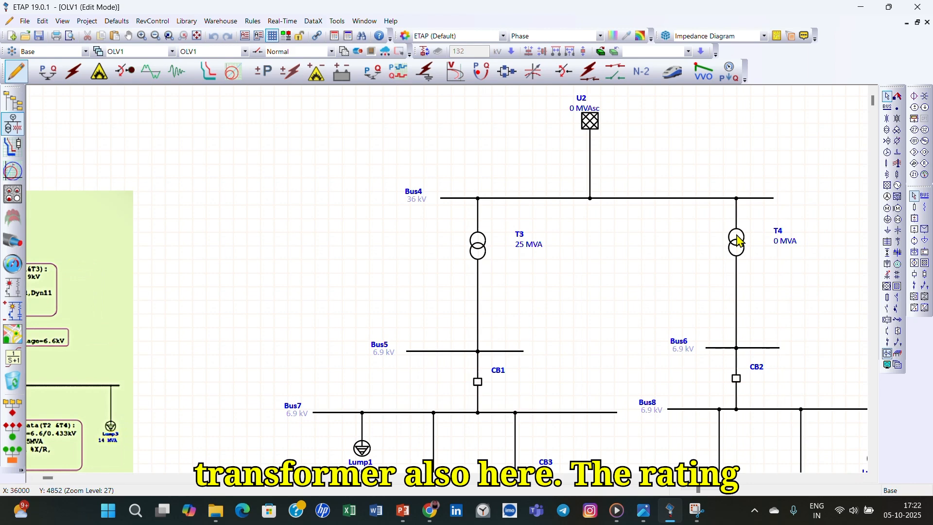
{"action": "left_click", "coordinate": [738, 239]}
{"action": "double_click", "coordinate": [738, 240]}
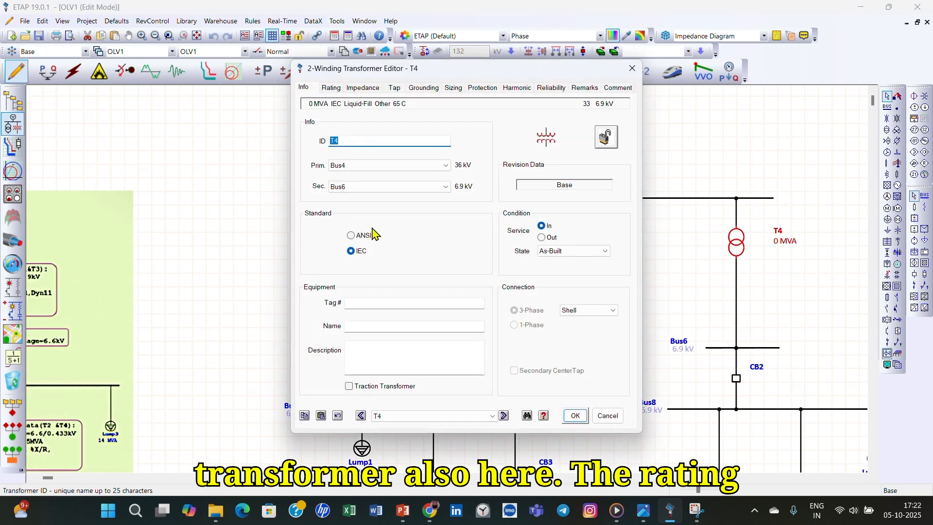
{"action": "left_click", "coordinate": [331, 88]}
{"action": "left_click", "coordinate": [359, 221]}
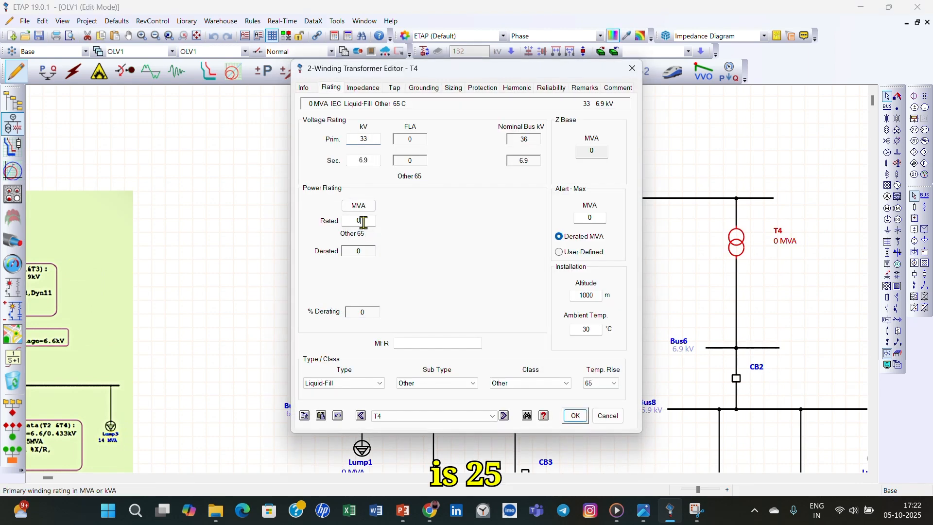
{"action": "key", "text": "Tab"}
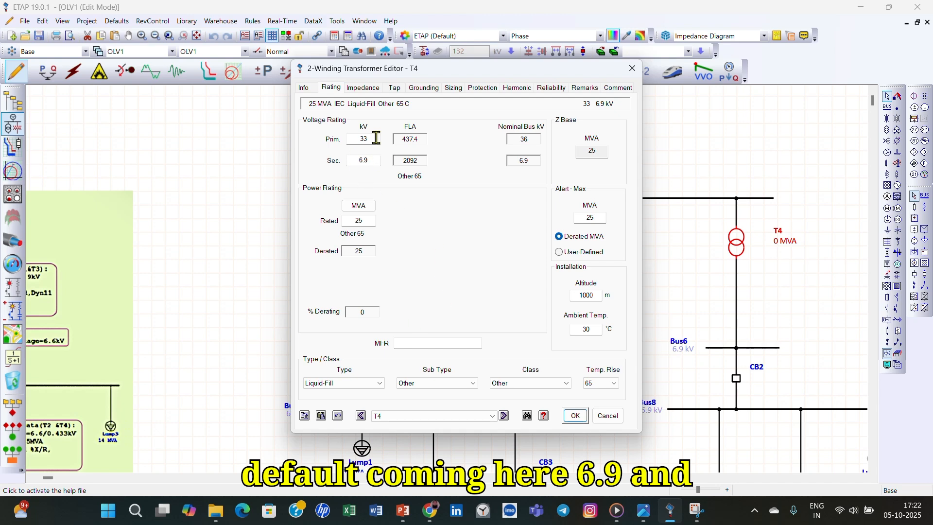
- Apply the typical Z and X/R values to transformer T4's impedance and save its data
{"action": "left_click", "coordinate": [370, 88]}
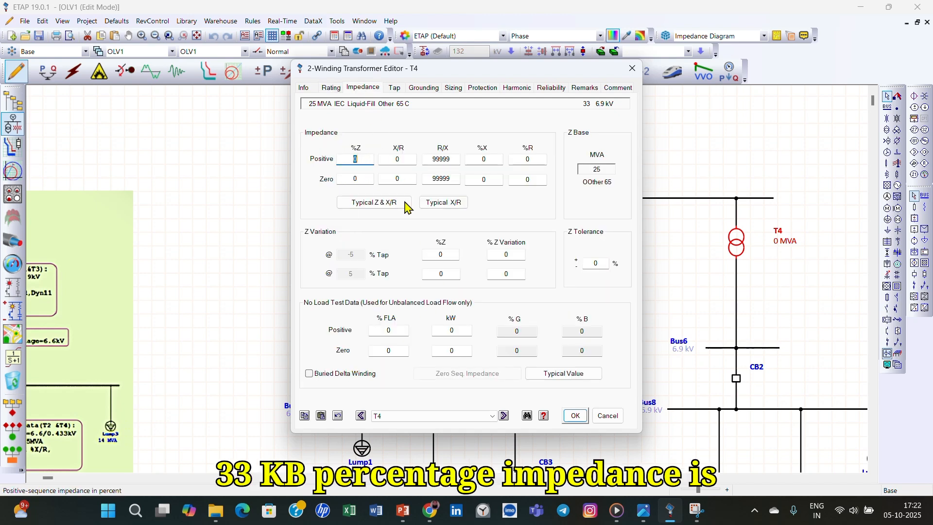
{"action": "left_click", "coordinate": [381, 203]}
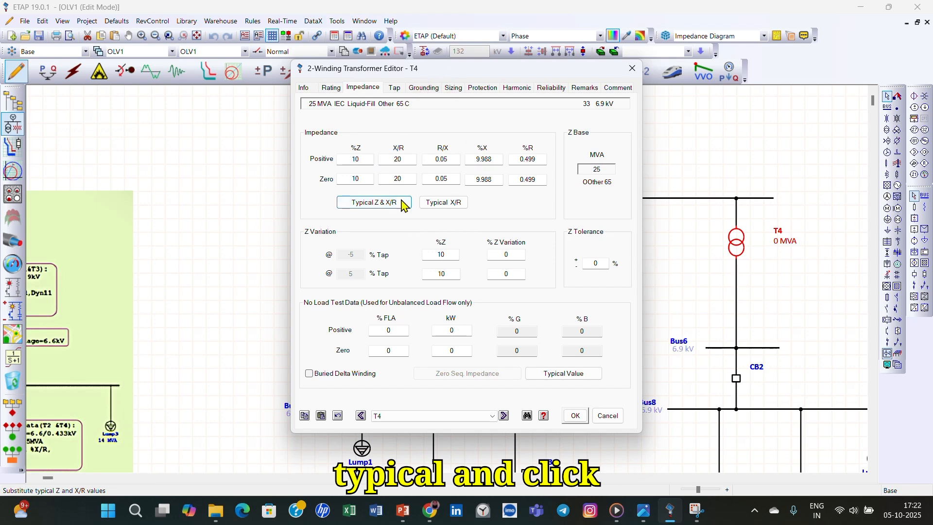
{"action": "left_click", "coordinate": [575, 419]}
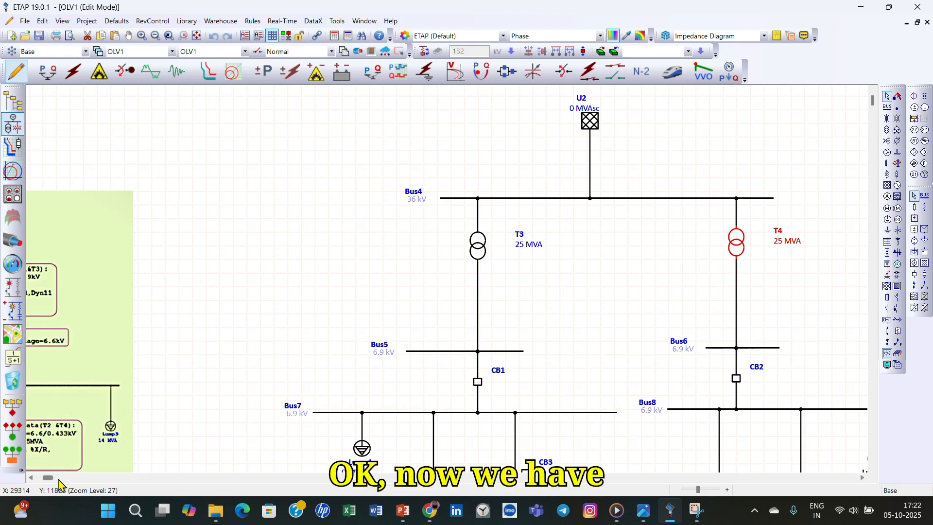
- Set the short-circuit X/R ratio of power grid U2 to 14
{"action": "left_click", "coordinate": [33, 479]}
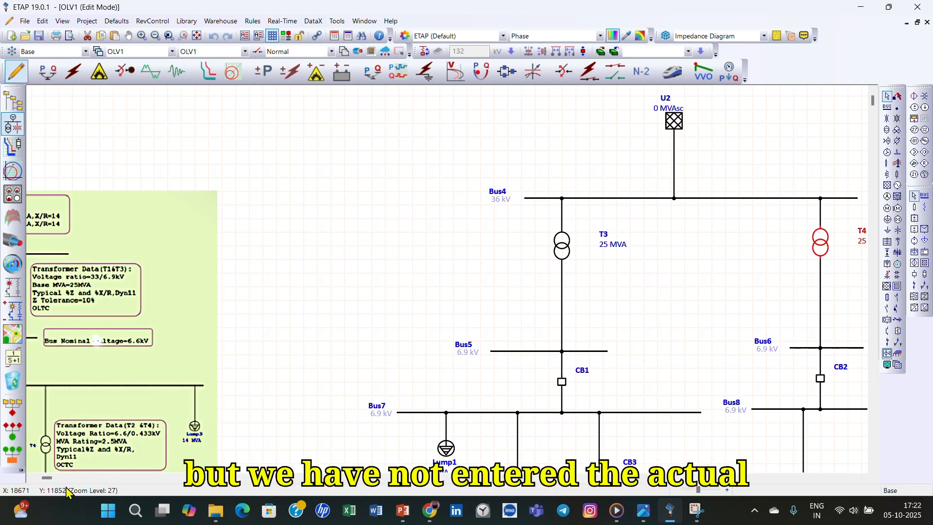
{"action": "left_click", "coordinate": [29, 478]}
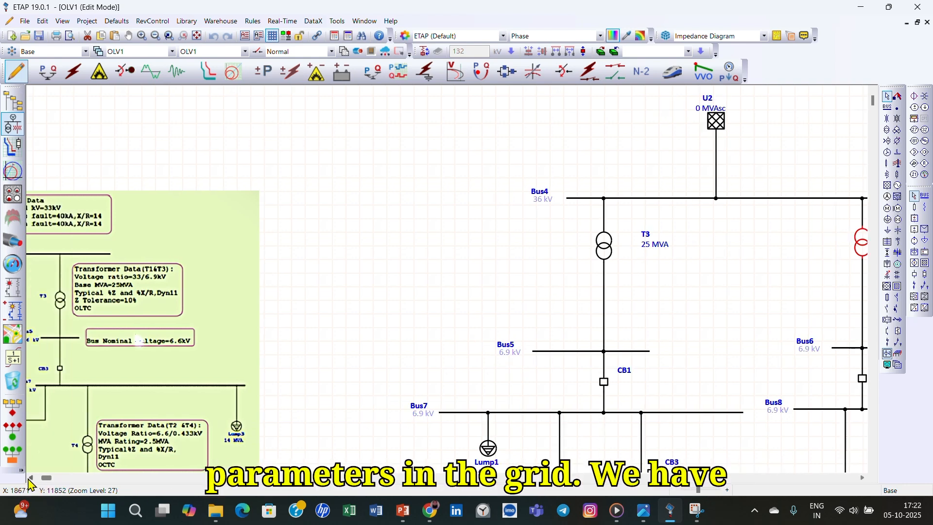
{"action": "left_click", "coordinate": [29, 479]}
{"action": "double_click", "coordinate": [757, 122]}
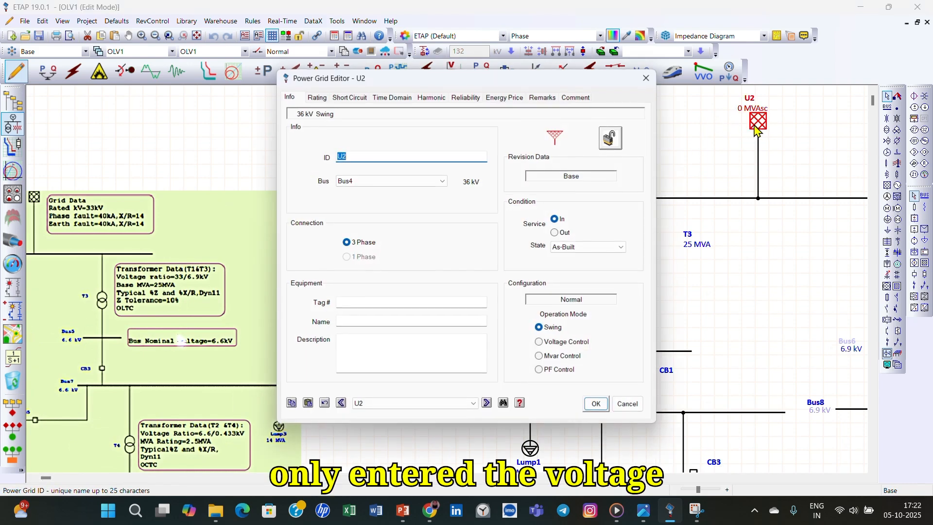
{"action": "left_click", "coordinate": [318, 99]}
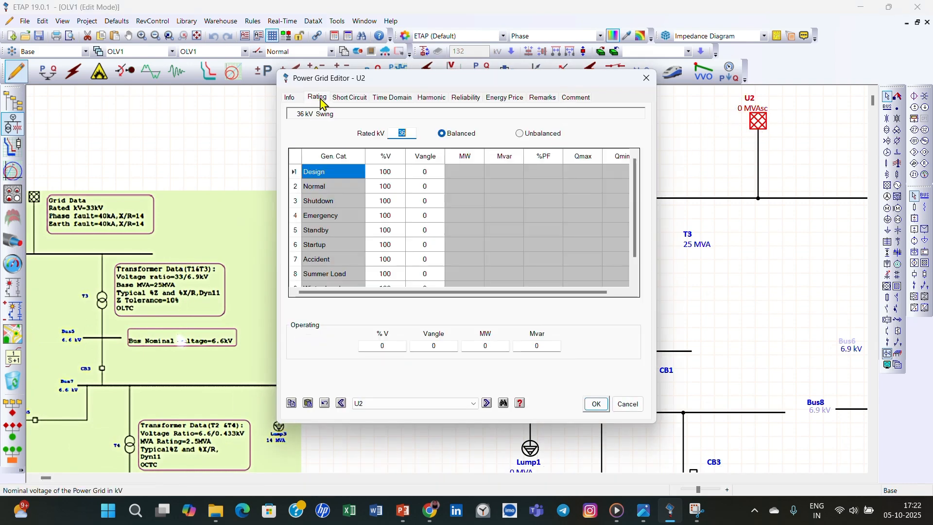
{"action": "left_click", "coordinate": [347, 100]}
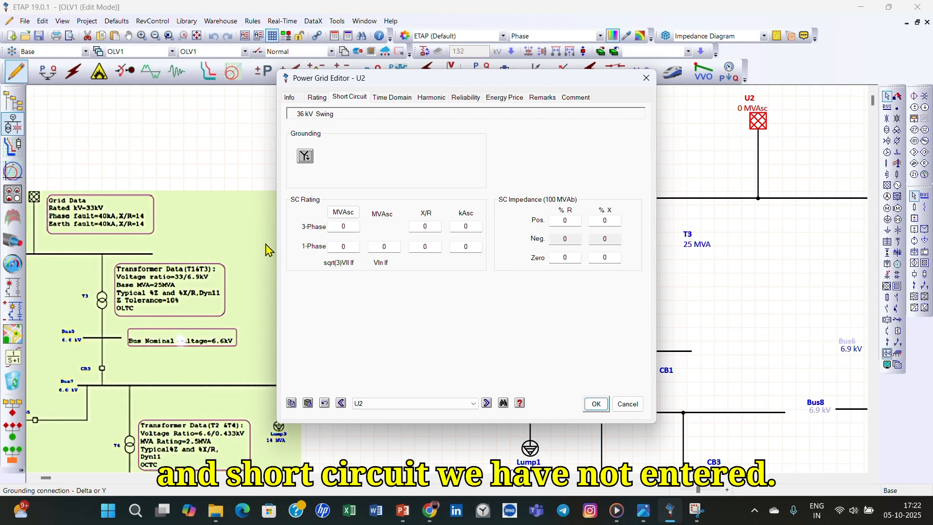
{"action": "left_click", "coordinate": [424, 226]}
{"action": "type", "text": "14"}
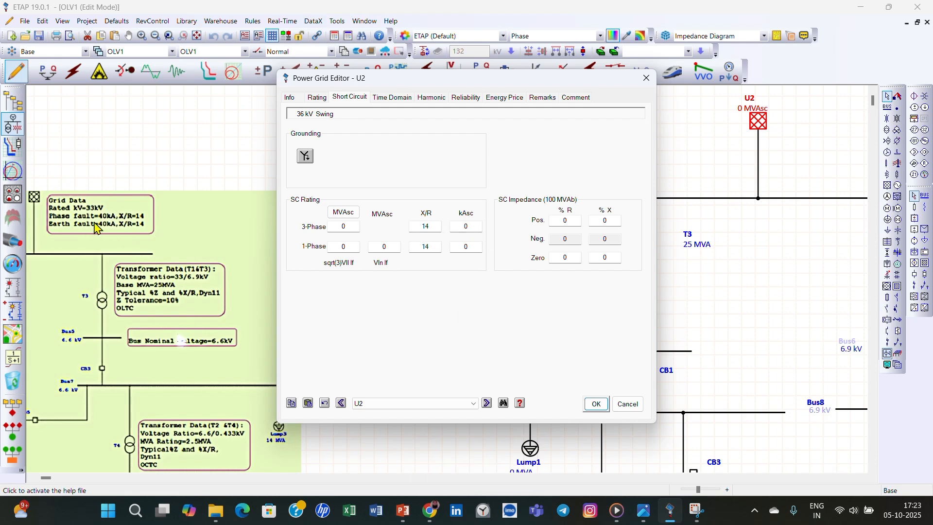
- Set the grid's three-phase short-circuit current to 40 kA and save its data
{"action": "left_click", "coordinate": [475, 224]}
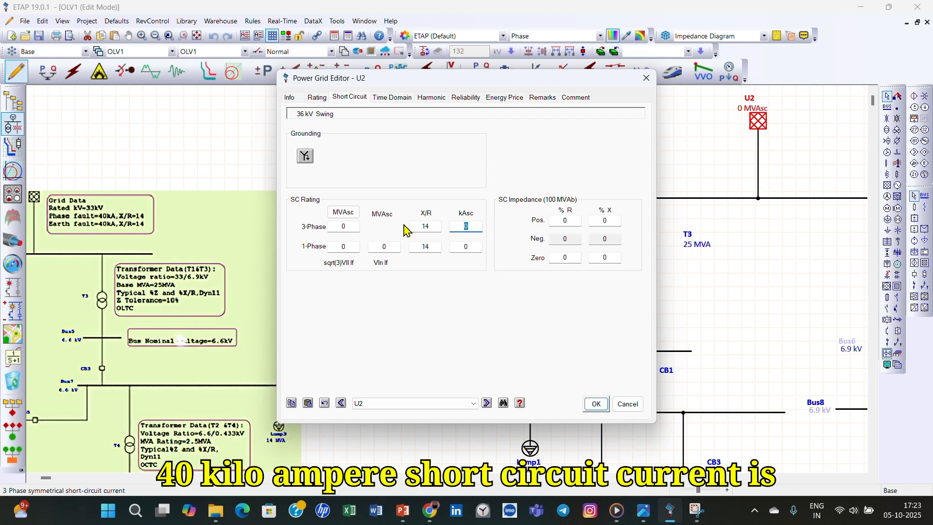
{"action": "type", "text": "40"}
{"action": "key", "text": "Tab"}
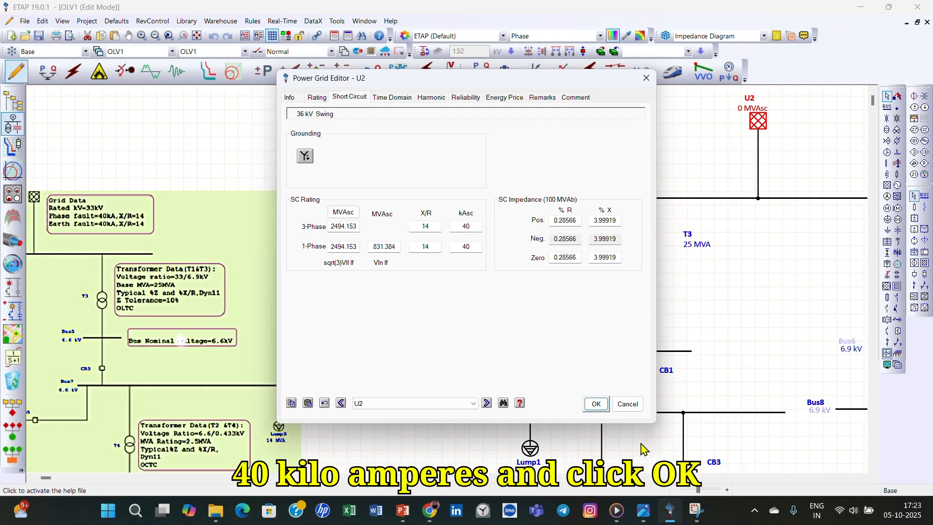
{"action": "left_click", "coordinate": [595, 405]}
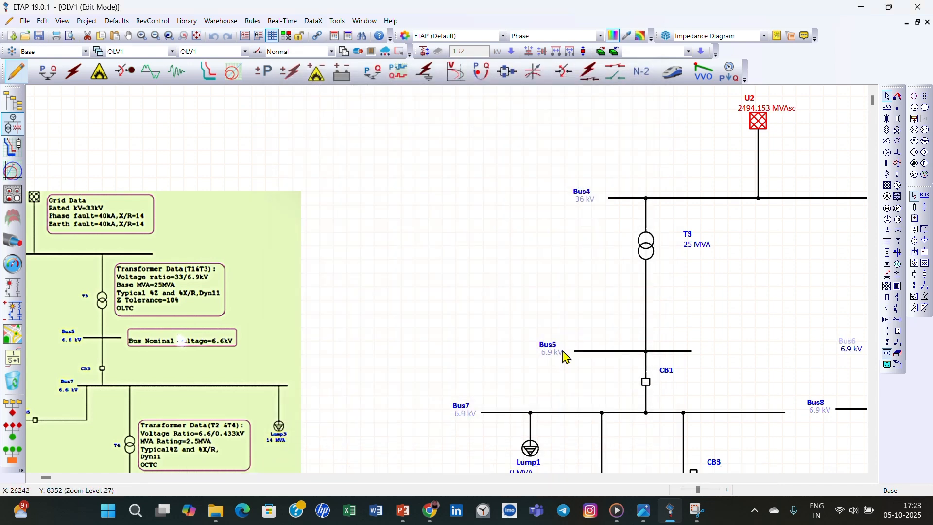
- Move the reference image until its HVCB data is in view, and set circuit breaker CB1's ratings to 7.2 kV and 3150 A
{"action": "scroll", "coordinate": [278, 289], "scroll_direction": "down", "scroll_amount": 3}
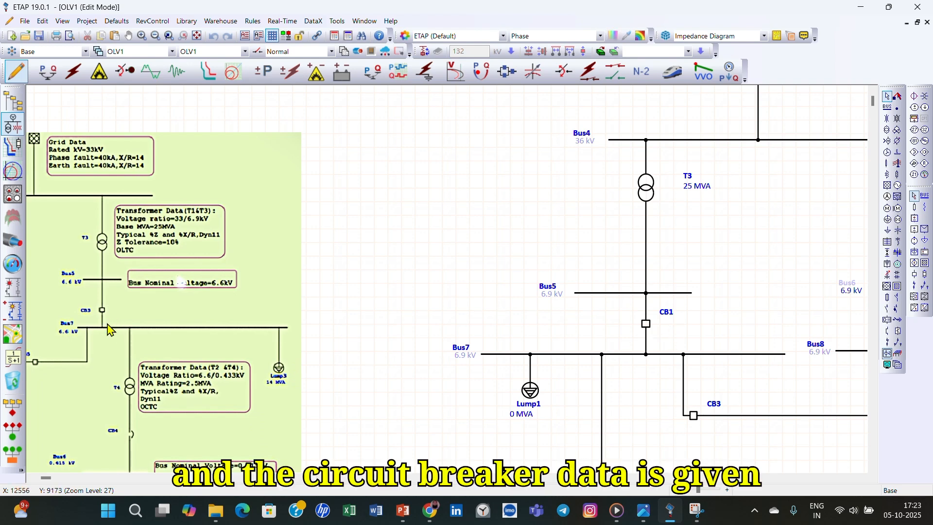
{"action": "left_click_drag", "start_coordinate": [136, 341], "coordinate": [344, 317]}
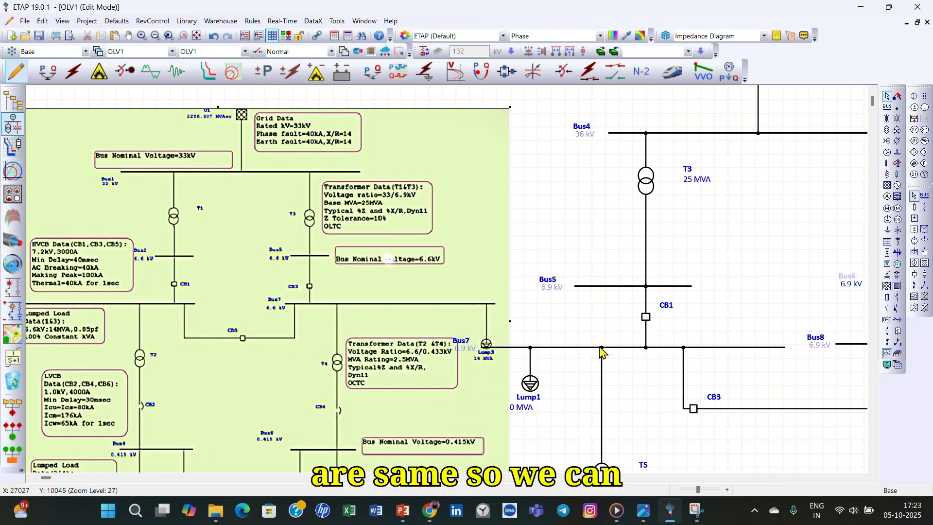
{"action": "double_click", "coordinate": [644, 319]}
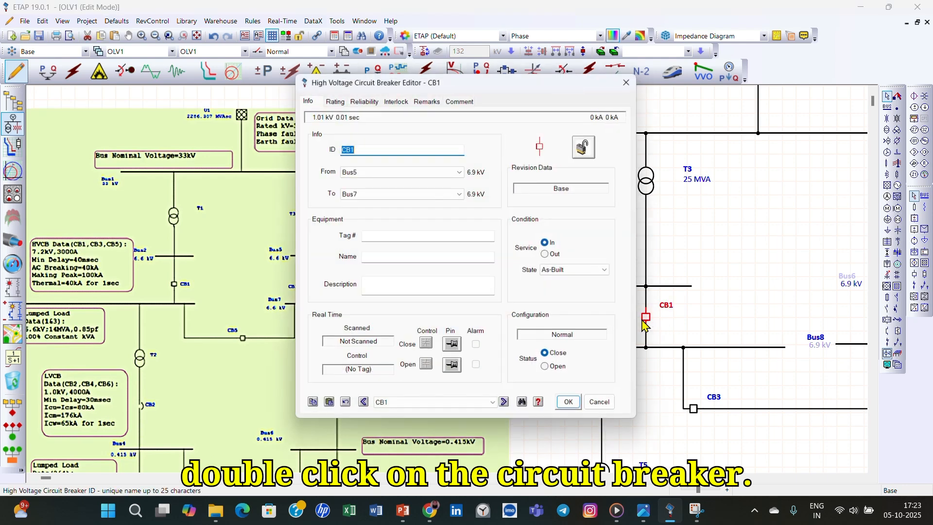
{"action": "left_click", "coordinate": [333, 99]}
{"action": "left_click_drag", "start_coordinate": [402, 83], "coordinate": [571, 107]}
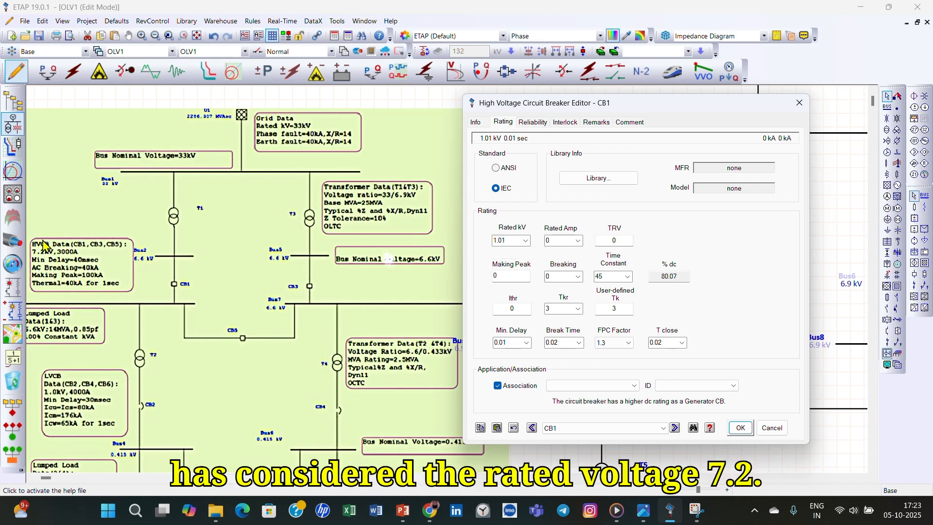
{"action": "left_click", "coordinate": [525, 241]}
{"action": "left_click", "coordinate": [501, 274]}
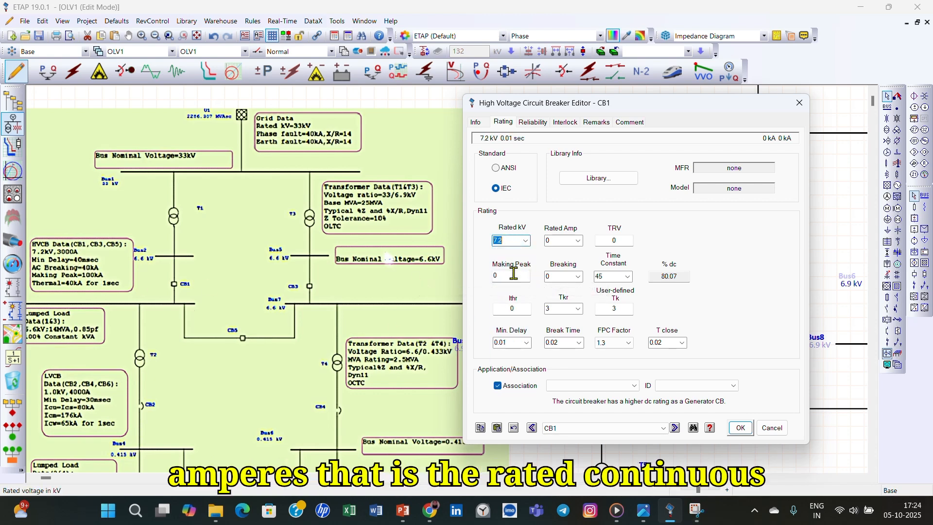
{"action": "left_click", "coordinate": [578, 242]}
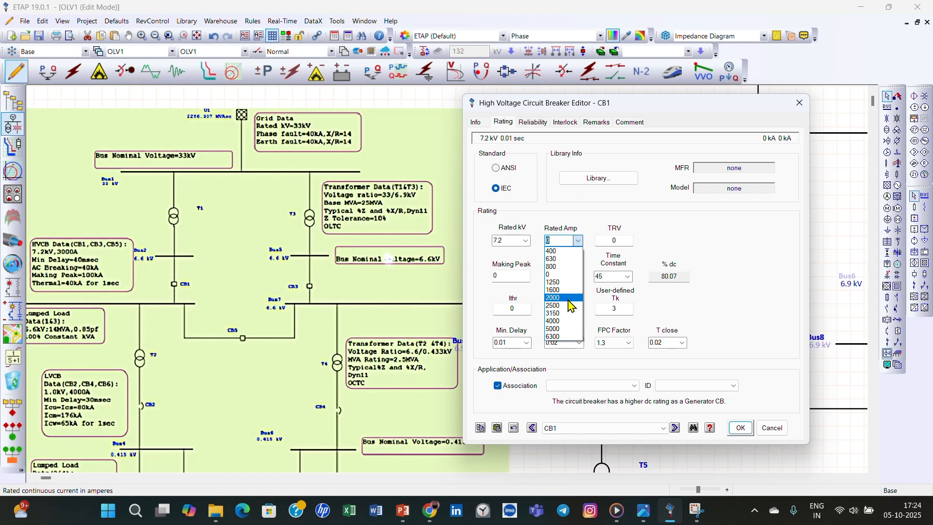
{"action": "left_click", "coordinate": [561, 312]}
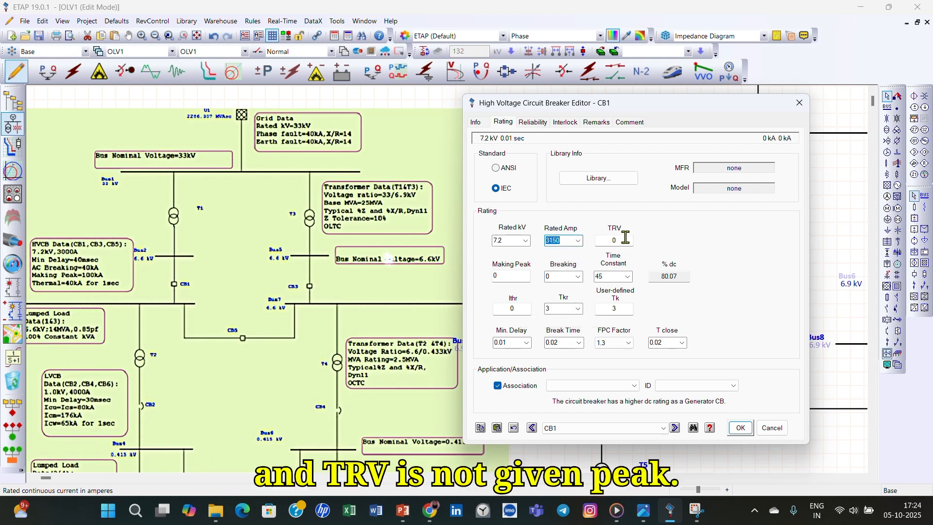
- Set CB1's making peak current to 100 kA and its breaking current to 40 kA
{"action": "left_click", "coordinate": [517, 277]}
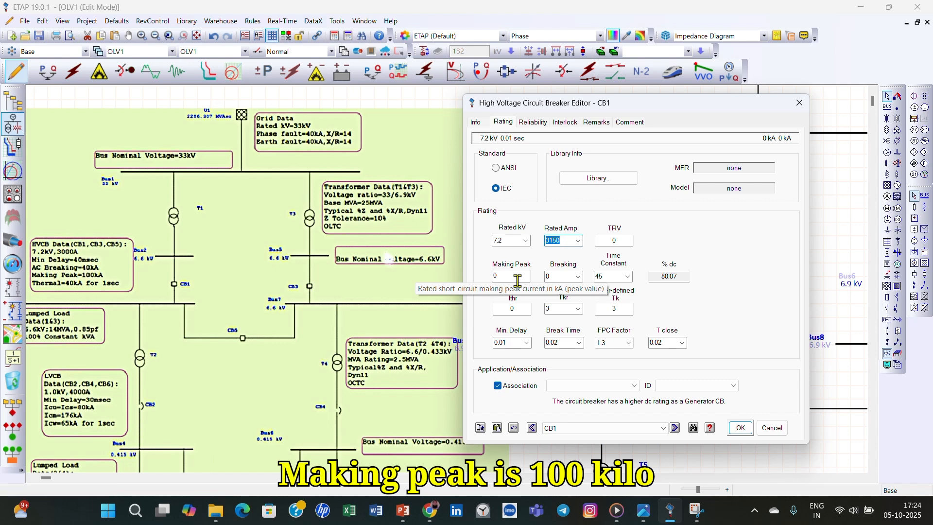
{"action": "type", "text": "100"}
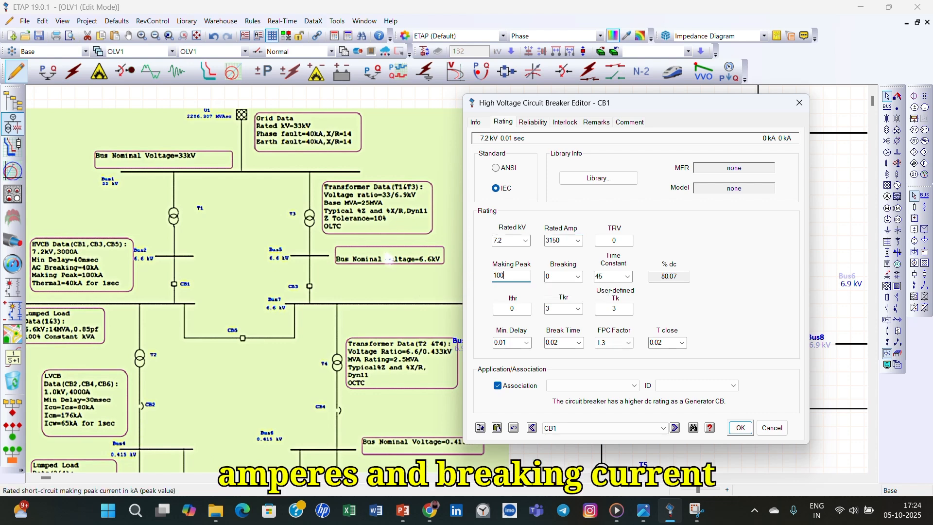
{"action": "left_click", "coordinate": [577, 276]}
{"action": "left_click", "coordinate": [563, 364]}
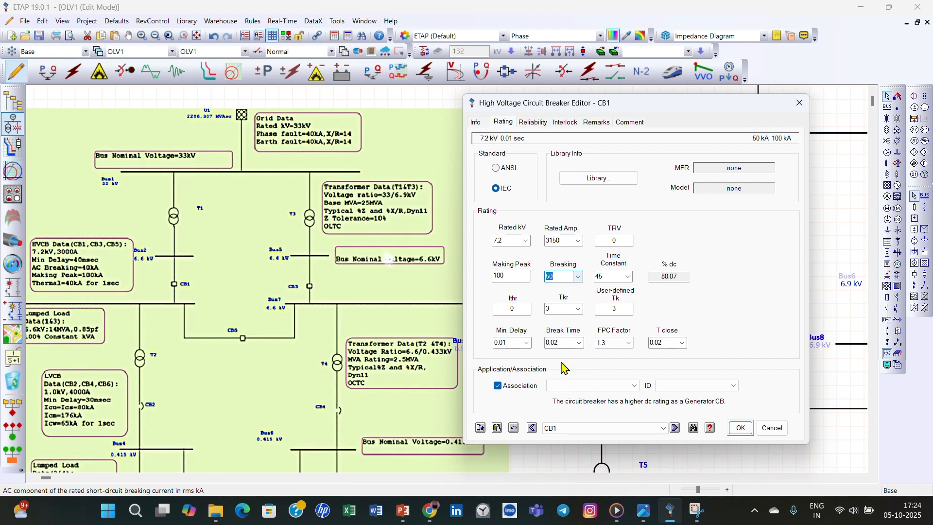
{"action": "left_click", "coordinate": [579, 276]}
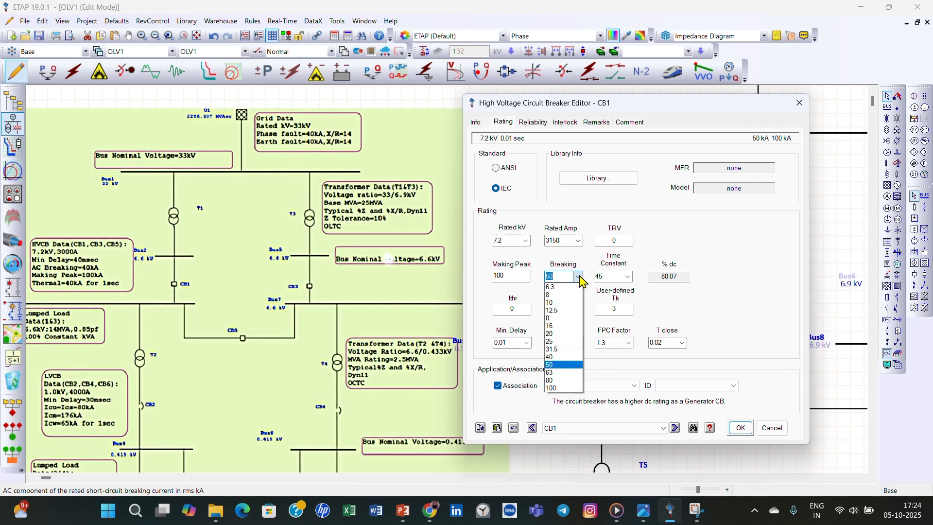
{"action": "left_click", "coordinate": [551, 356]}
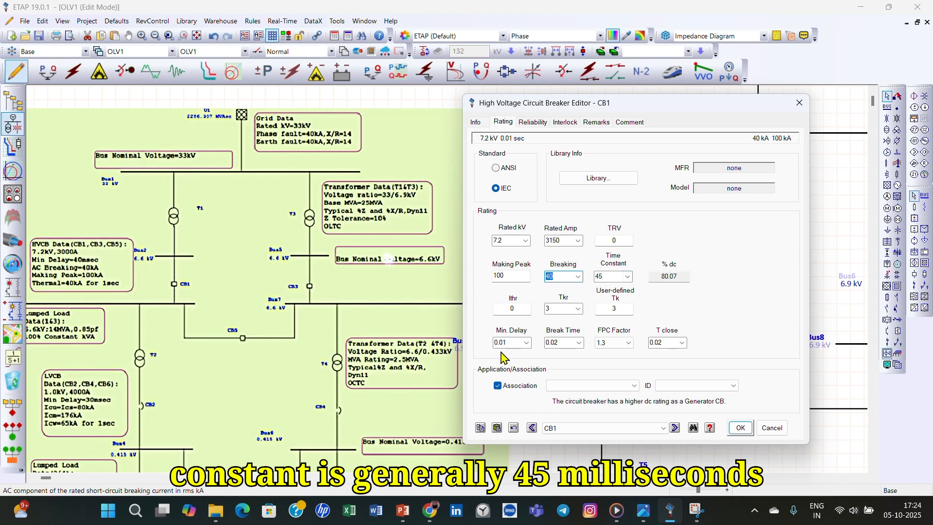
- Check the Ith definition in the PowerPoint notes and set CB1's rated short-time withstand current Ithr to 40 kA in ETAP
{"action": "left_click", "coordinate": [403, 511]}
{"action": "left_click", "coordinate": [39, 138]}
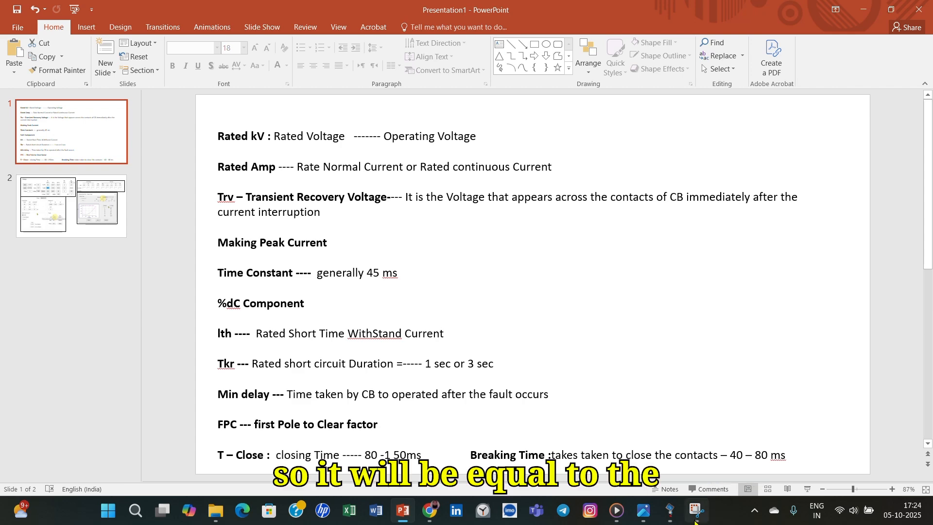
{"action": "left_click", "coordinate": [670, 510]}
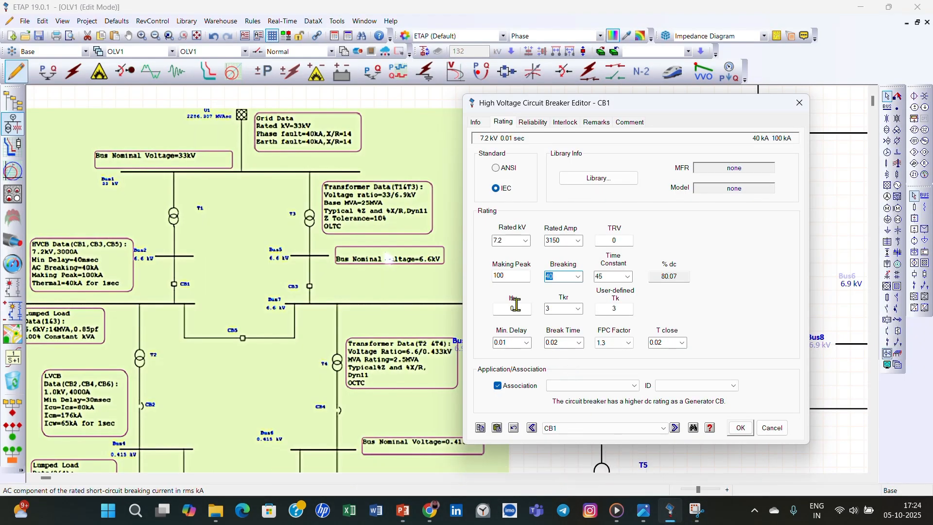
{"action": "left_click", "coordinate": [495, 309]}
{"action": "type", "text": "40"}
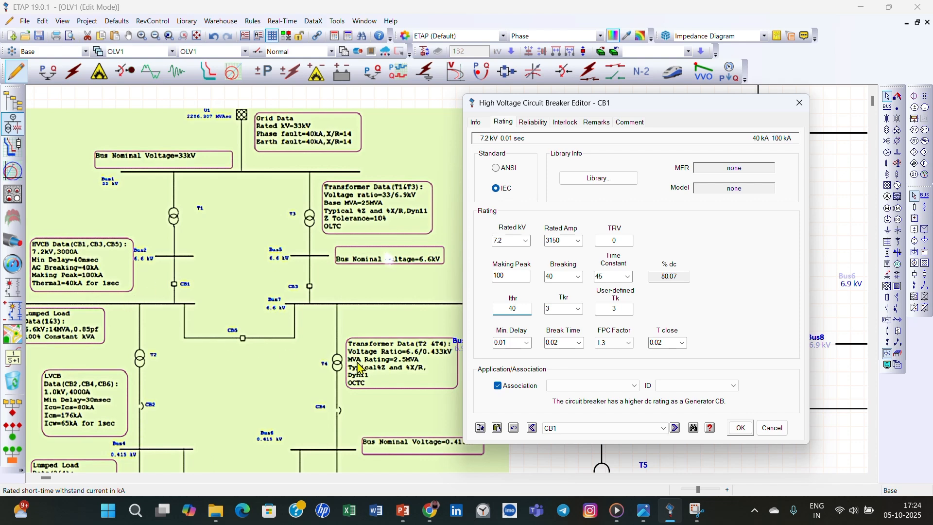
- Set both CB1's rated short-circuit duration Tkr and its user-defined Tk to 1 second
{"action": "left_click", "coordinate": [578, 309]}
{"action": "type", "text": "1"}
{"action": "left_click", "coordinate": [674, 317]}
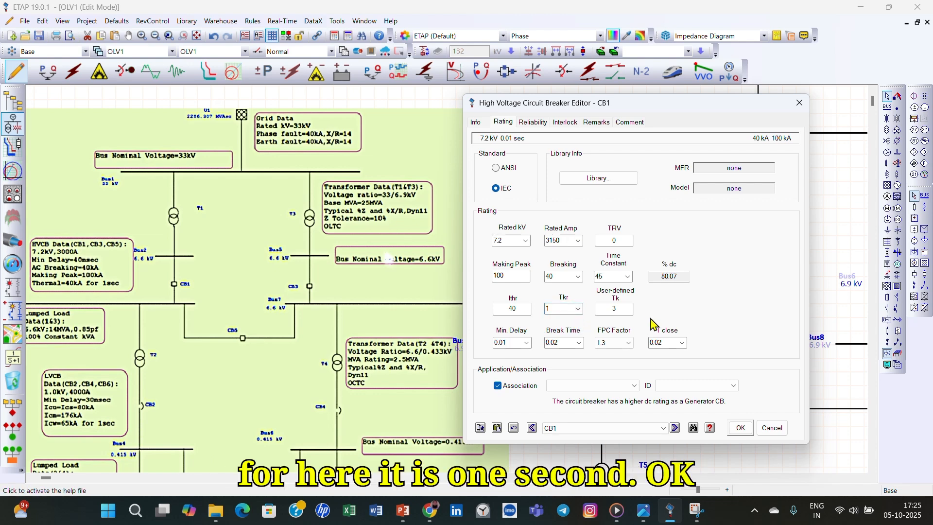
{"action": "left_click_drag", "start_coordinate": [626, 309], "coordinate": [582, 320]}
{"action": "type", "text": "1"}
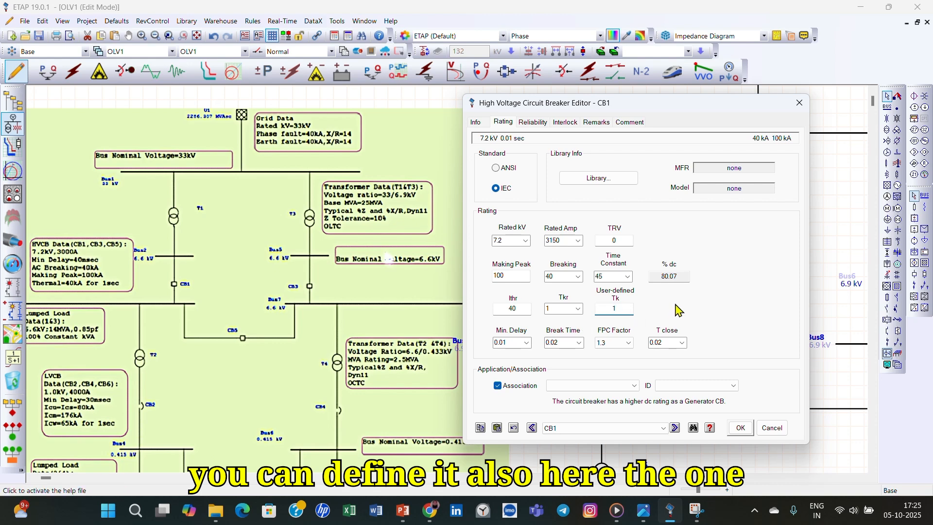
{"action": "left_click", "coordinate": [676, 312]}
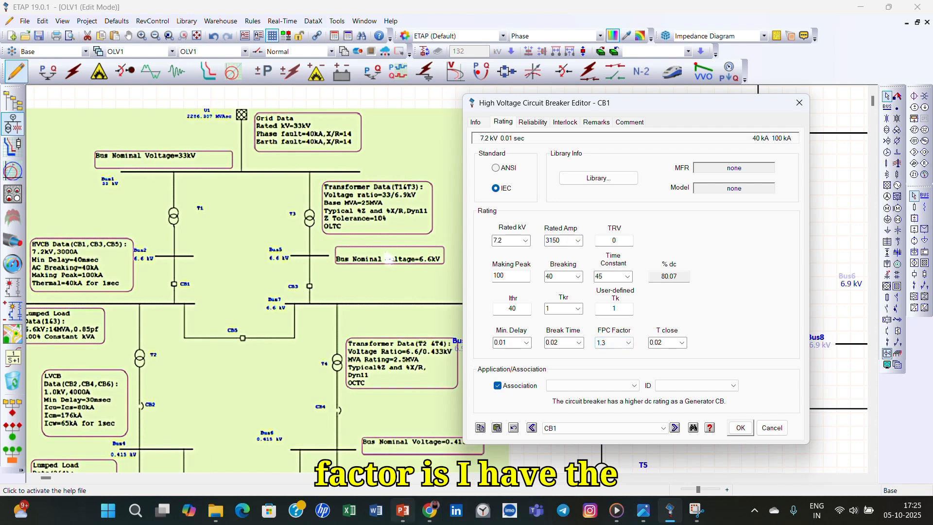
- Compare the PowerPoint definitions of rated voltage, rated current, TRV and time constant with CB1's rating fields in ETAP
{"action": "left_click", "coordinate": [408, 516]}
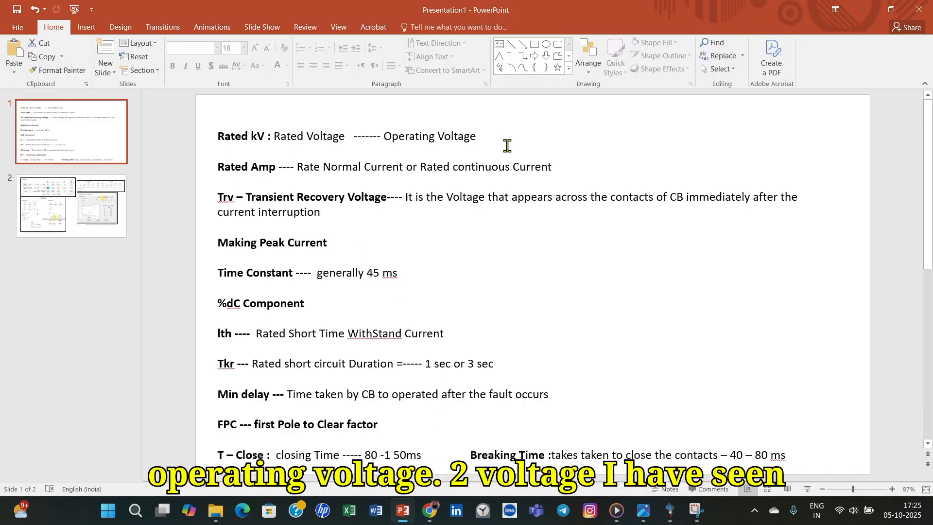
{"action": "left_click_drag", "start_coordinate": [270, 137], "coordinate": [479, 138]}
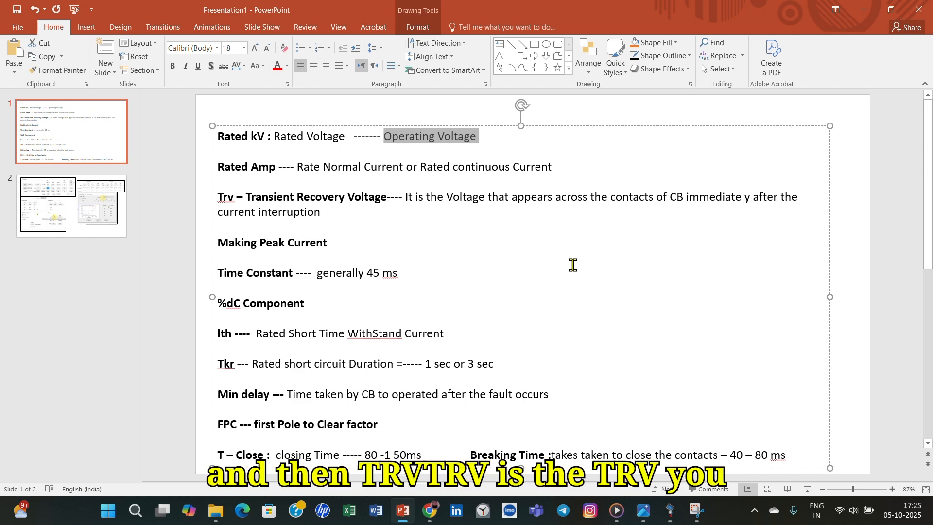
{"action": "left_click", "coordinate": [671, 512]}
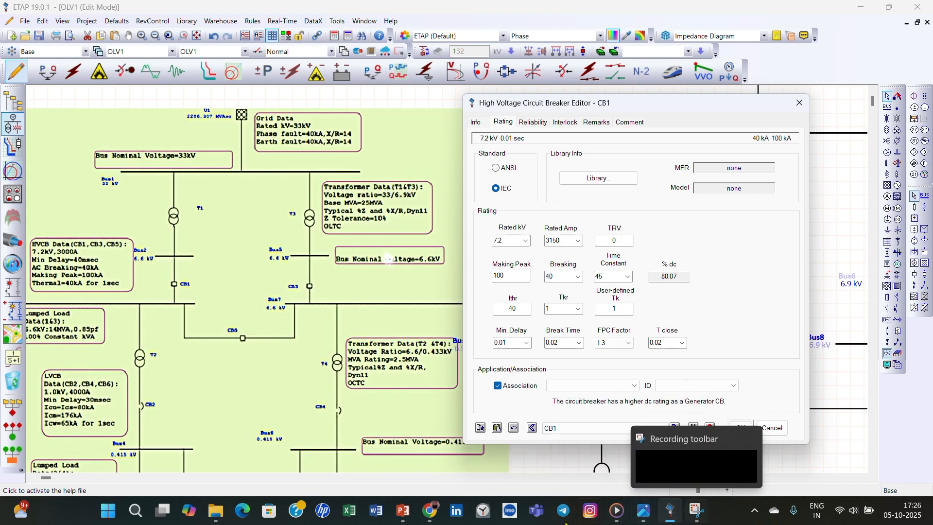
{"action": "left_click", "coordinate": [403, 511]}
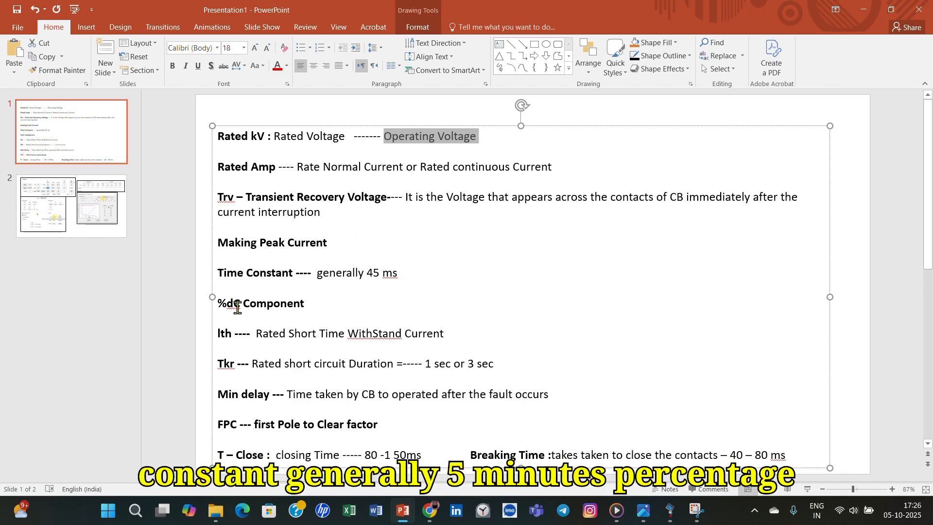
{"action": "left_click", "coordinate": [670, 515]}
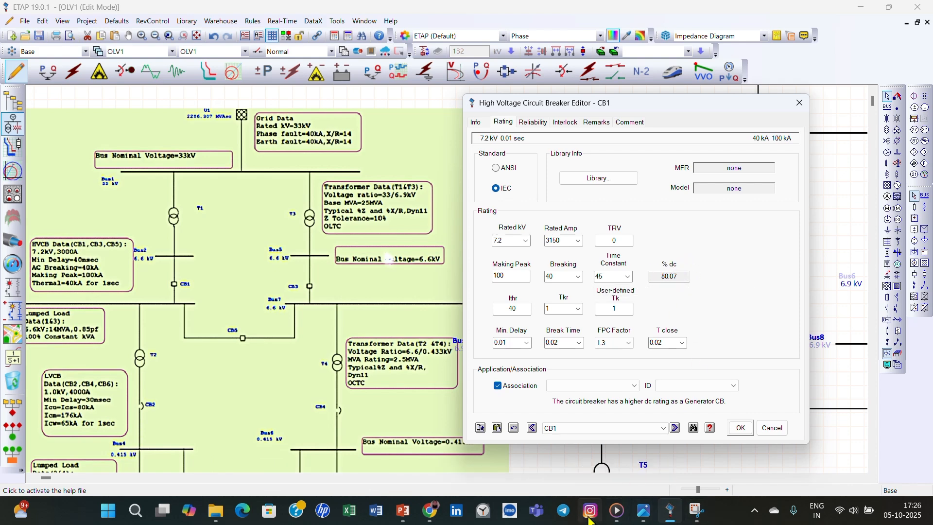
- Review the Ith, Tkr, minimum delay and FPC definitions in PowerPoint against CB1's corresponding rating fields in ETAP
{"action": "left_click", "coordinate": [403, 511]}
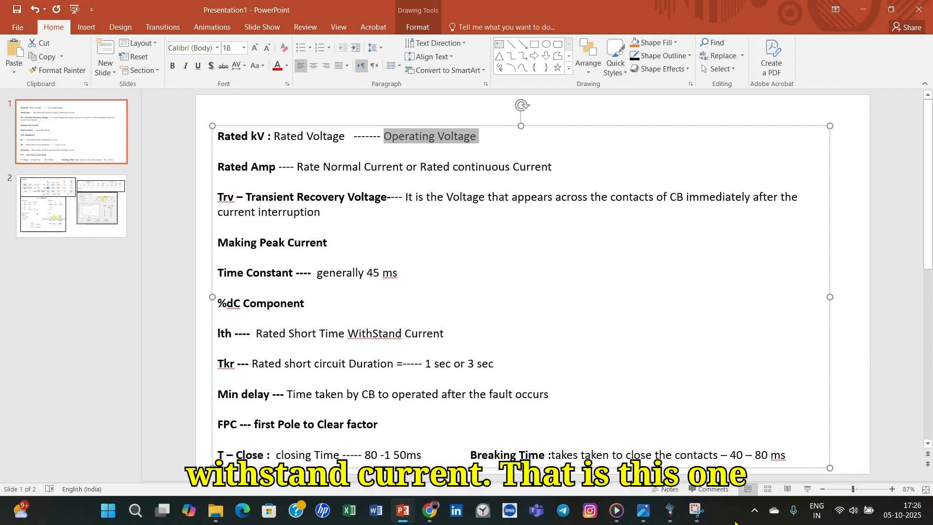
{"action": "left_click", "coordinate": [671, 510]}
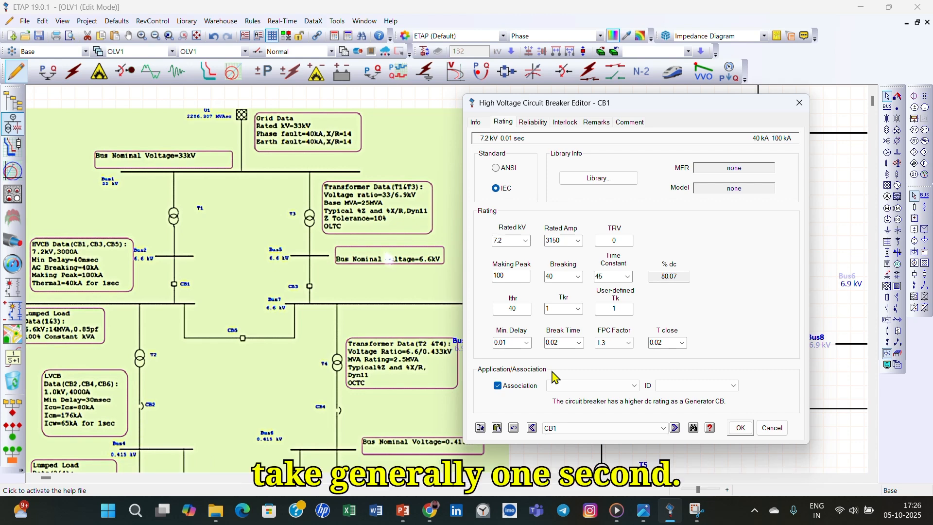
{"action": "left_click", "coordinate": [406, 518]}
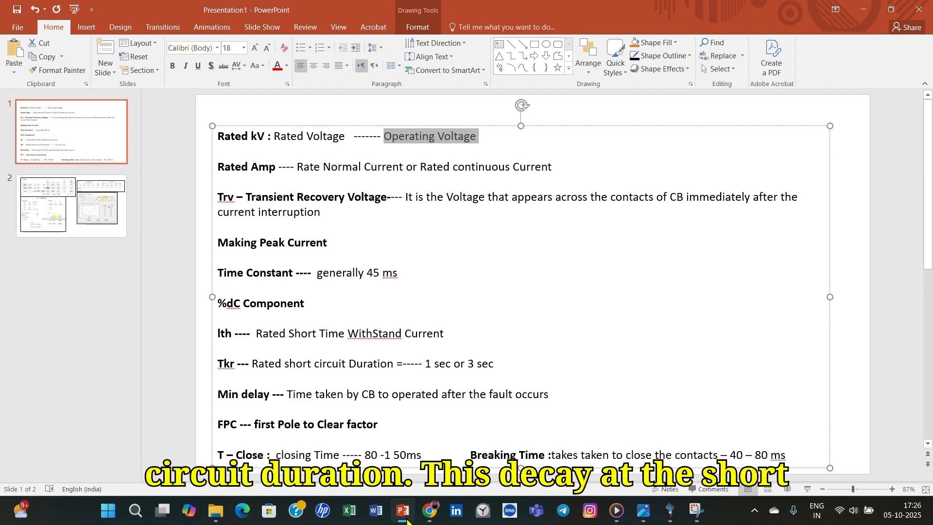
{"action": "left_click", "coordinate": [406, 516]}
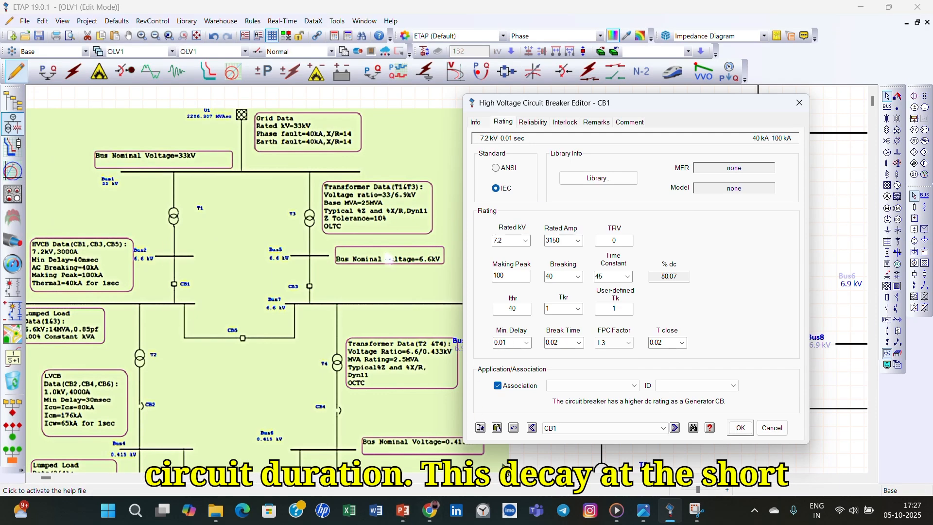
{"action": "mouse_move", "coordinate": [439, 518]}
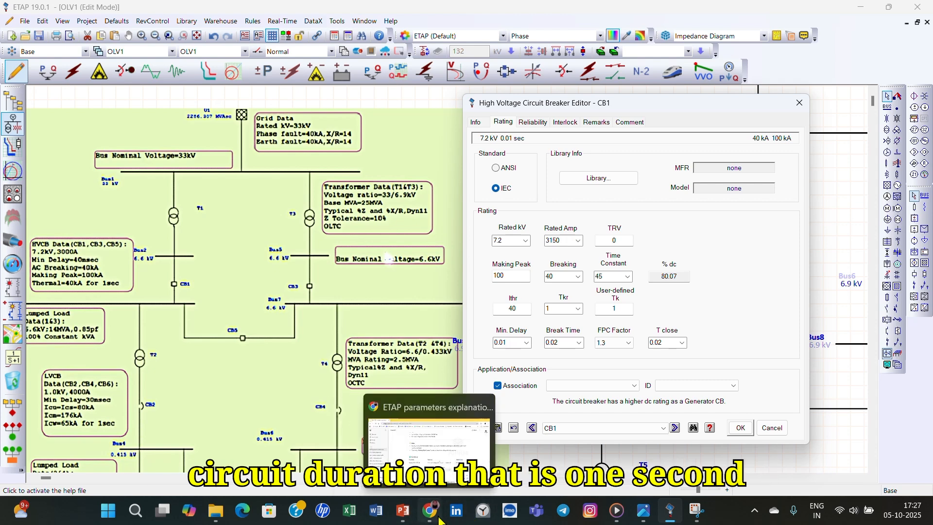
{"action": "left_click", "coordinate": [403, 511]}
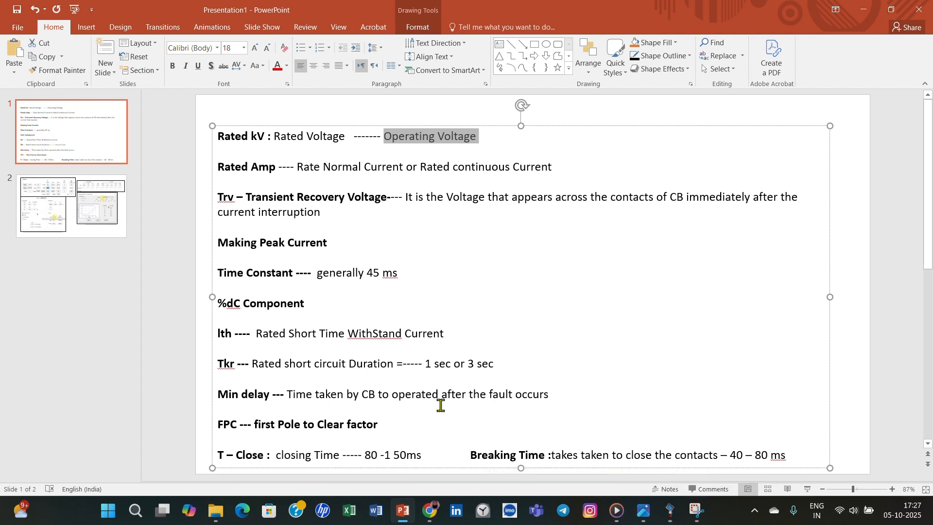
{"action": "mouse_move", "coordinate": [433, 519]}
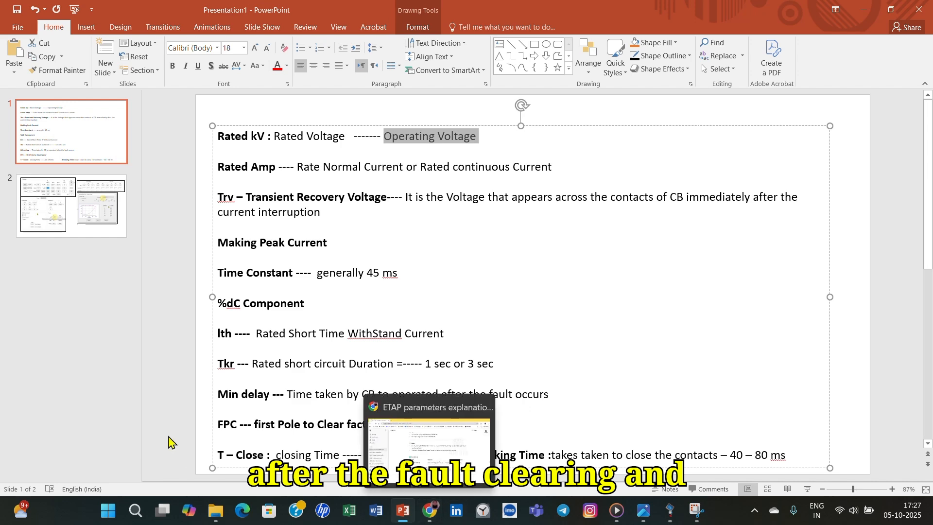
{"action": "left_click", "coordinate": [670, 511]}
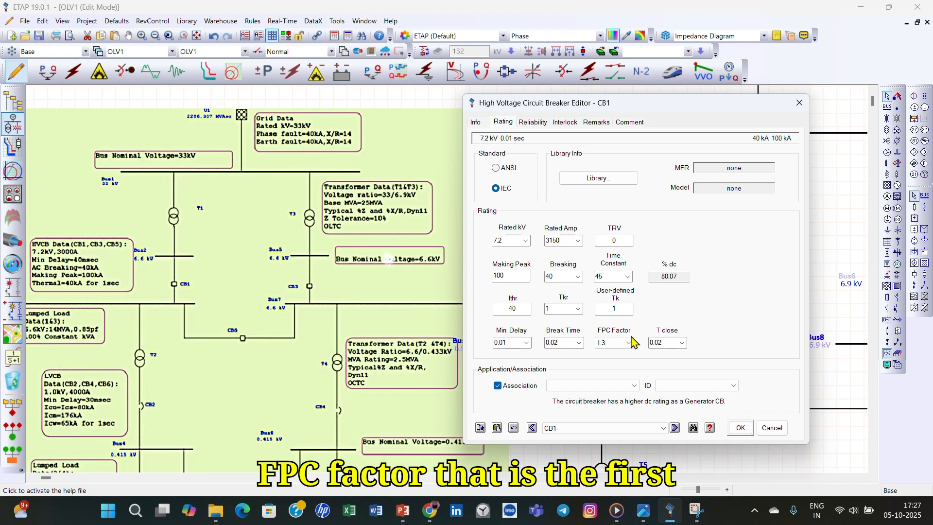
- In the PowerPoint notes, replace "close" with "open" in the Breaking Time definition
{"action": "left_click", "coordinate": [402, 512]}
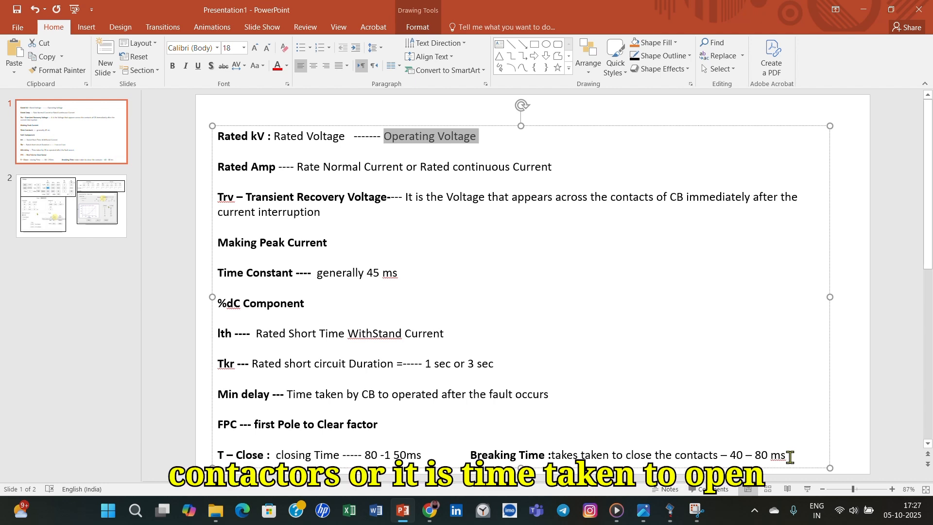
{"action": "left_click_drag", "start_coordinate": [652, 456], "coordinate": [628, 460]}
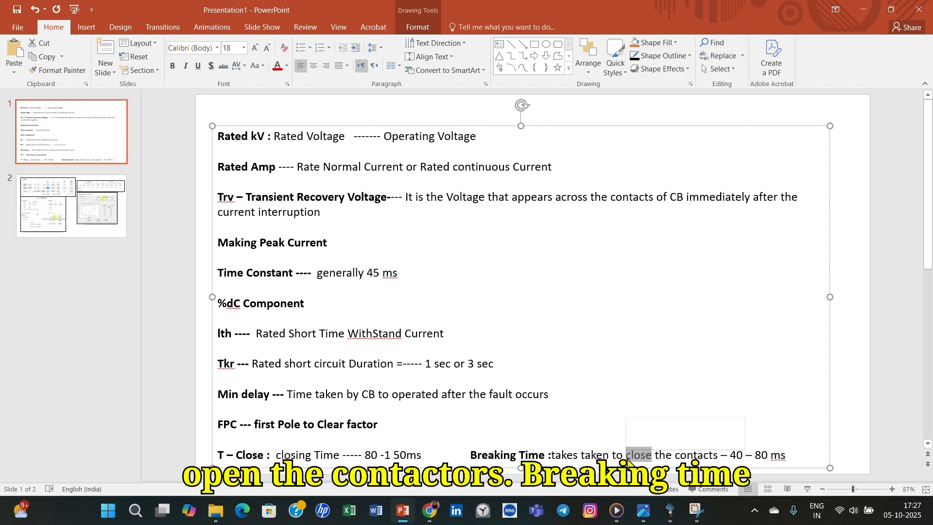
{"action": "type", "text": "open"}
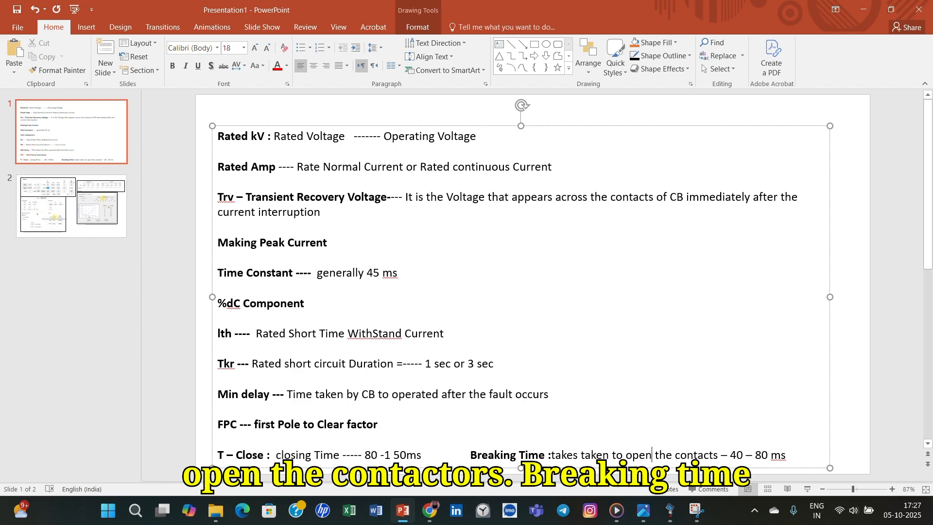
- Switch back to ETAP and set CB1's break time to 0.04 seconds
{"action": "left_click", "coordinate": [671, 516]}
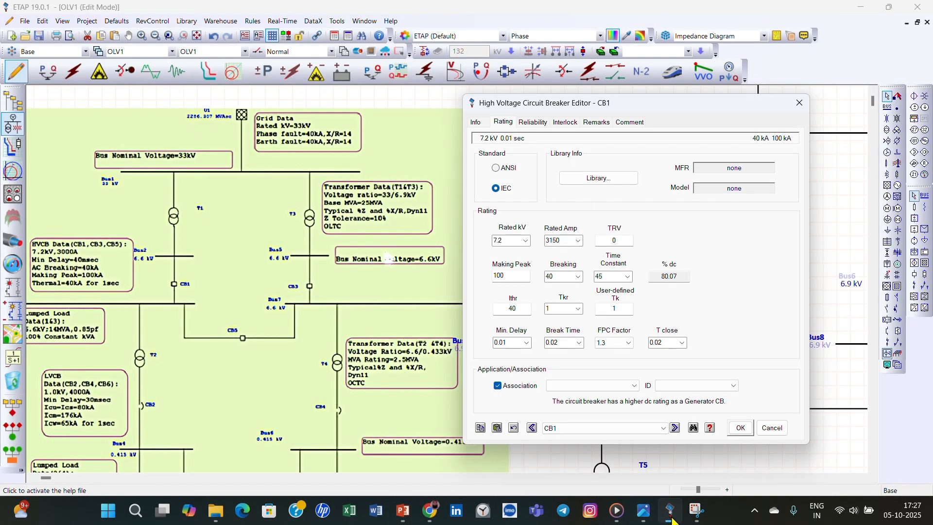
{"action": "left_click", "coordinate": [578, 342]}
{"action": "left_click", "coordinate": [565, 383]}
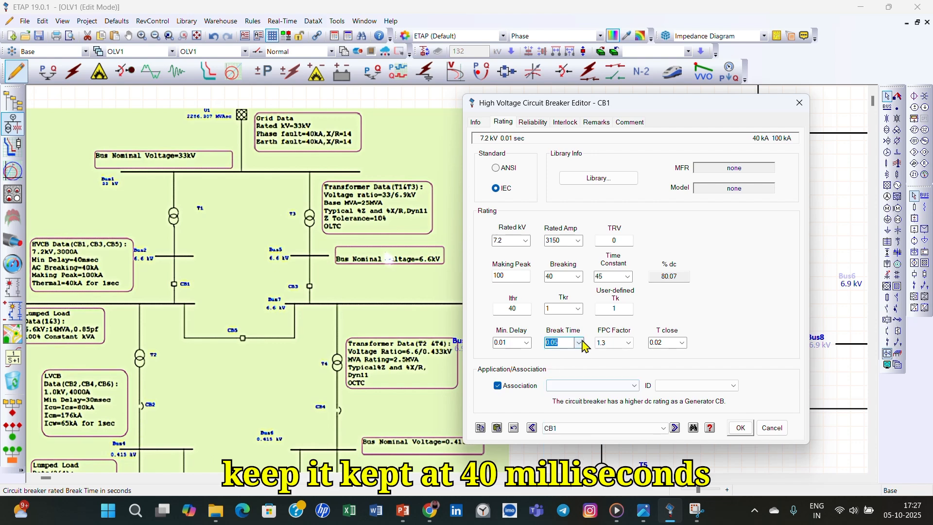
{"action": "left_click", "coordinate": [578, 342]}
{"action": "left_click", "coordinate": [564, 374]}
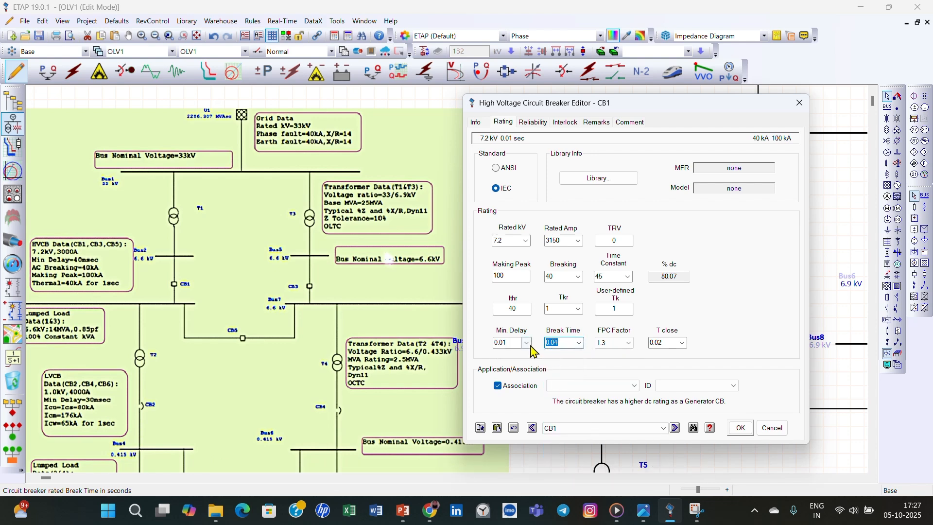
- Set CB1's rated closing time to 0.08 seconds and accept the breaker's ratings
{"action": "left_click", "coordinate": [682, 344]}
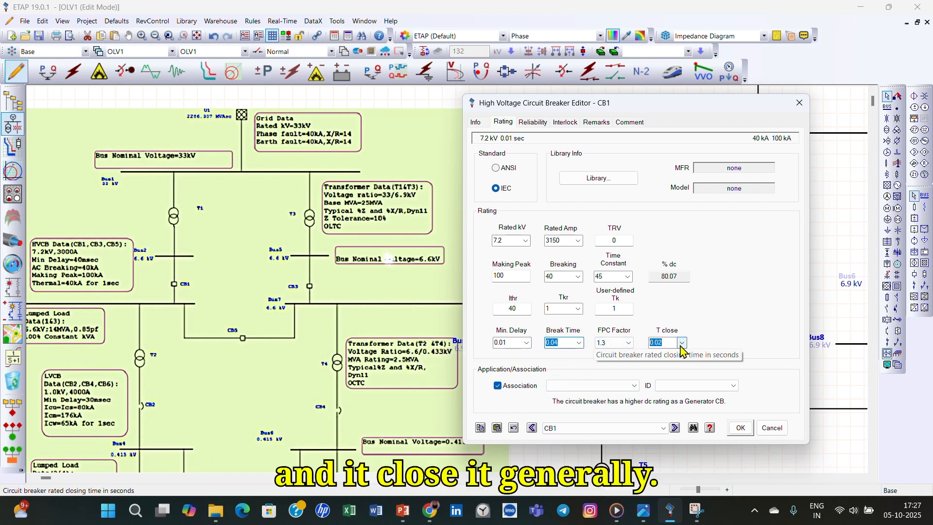
{"action": "left_click", "coordinate": [682, 343]}
{"action": "left_click", "coordinate": [682, 343]}
{"action": "left_click", "coordinate": [682, 343]}
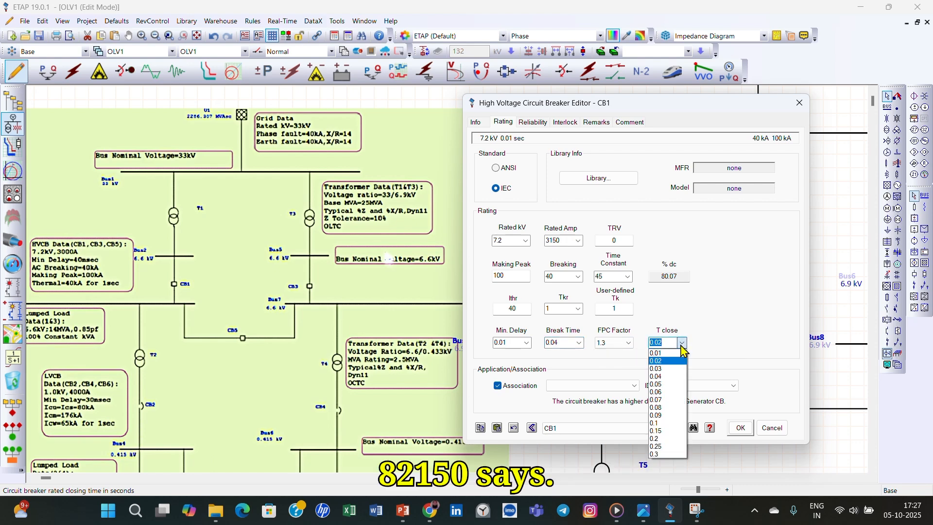
{"action": "left_click", "coordinate": [674, 408]}
{"action": "left_click", "coordinate": [727, 323]}
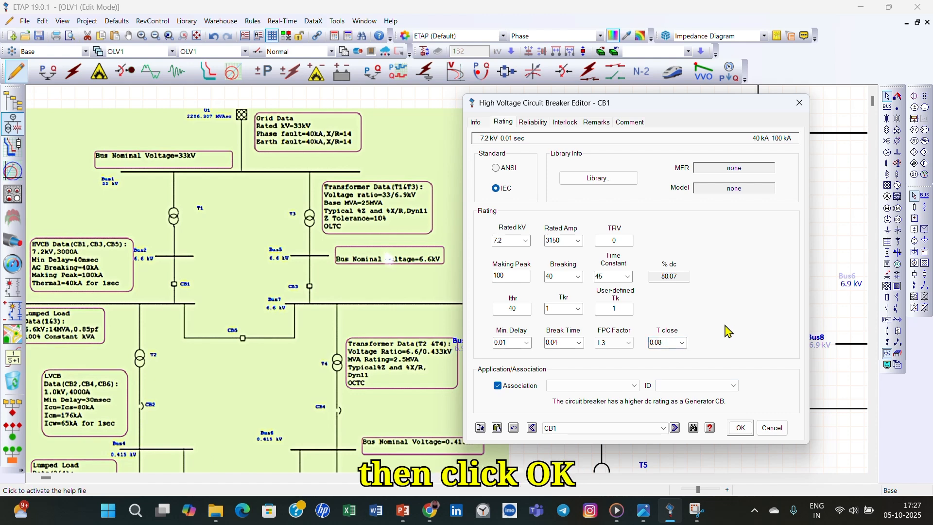
{"action": "left_click", "coordinate": [738, 429]}
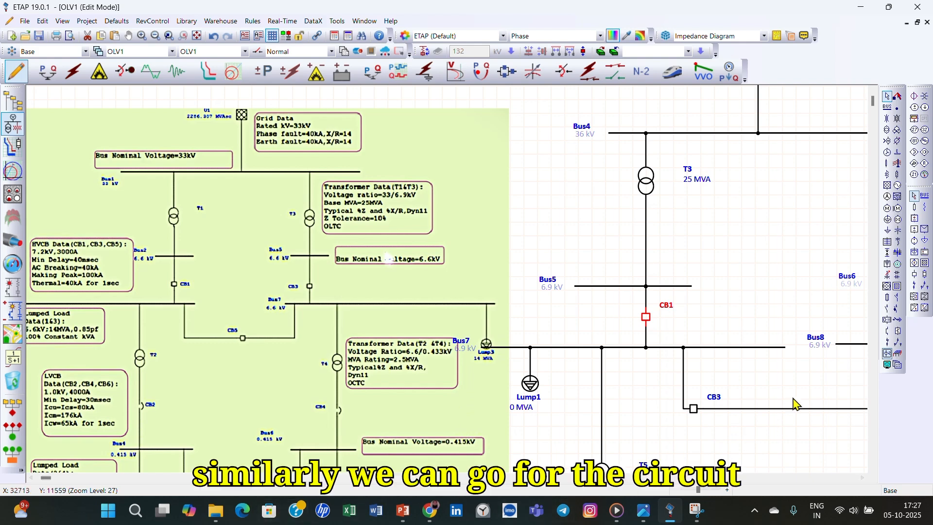
- Open the ratings of circuit breaker CB3 and set them to 7.2 kV and 3150 A
{"action": "double_click", "coordinate": [694, 411]}
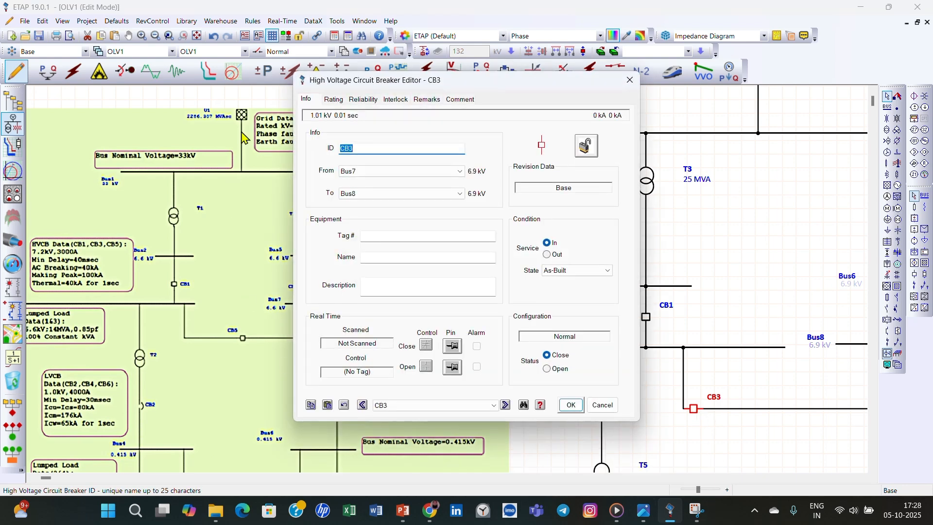
{"action": "left_click", "coordinate": [333, 99]}
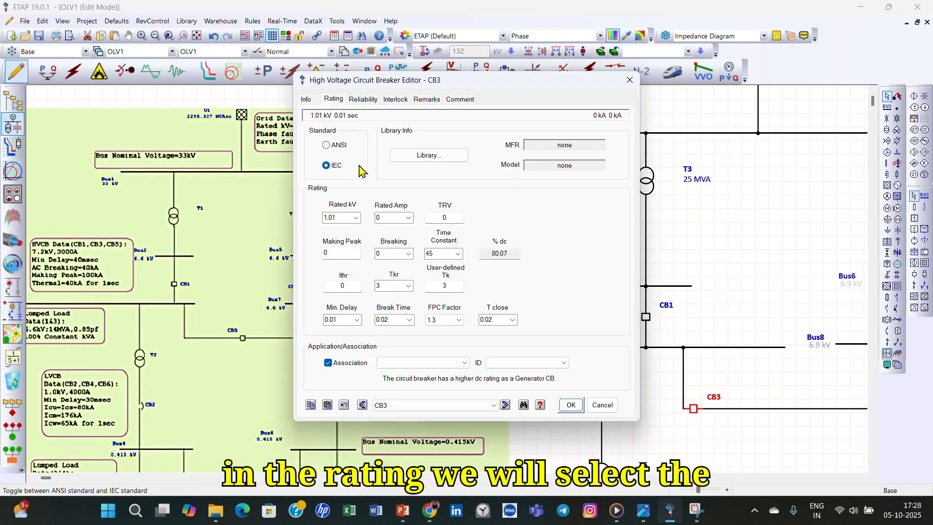
{"action": "left_click", "coordinate": [356, 219]}
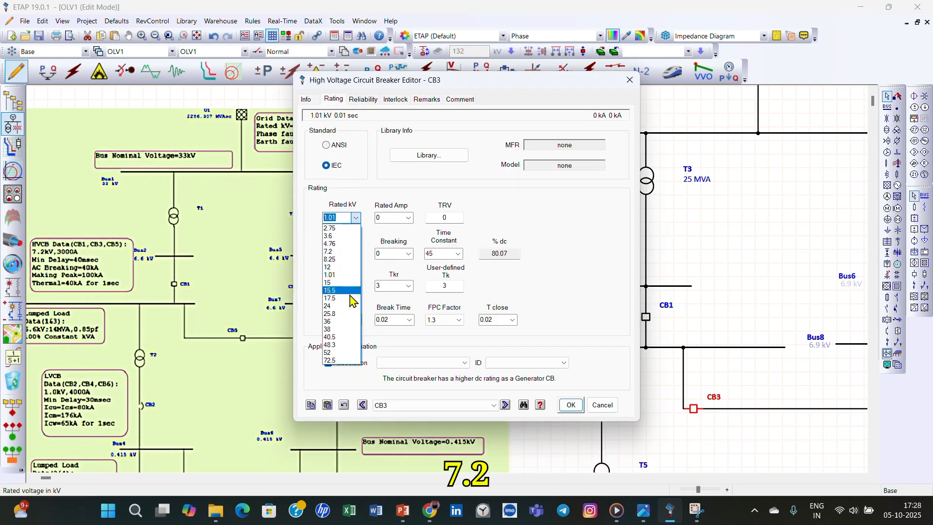
{"action": "left_click", "coordinate": [362, 252]}
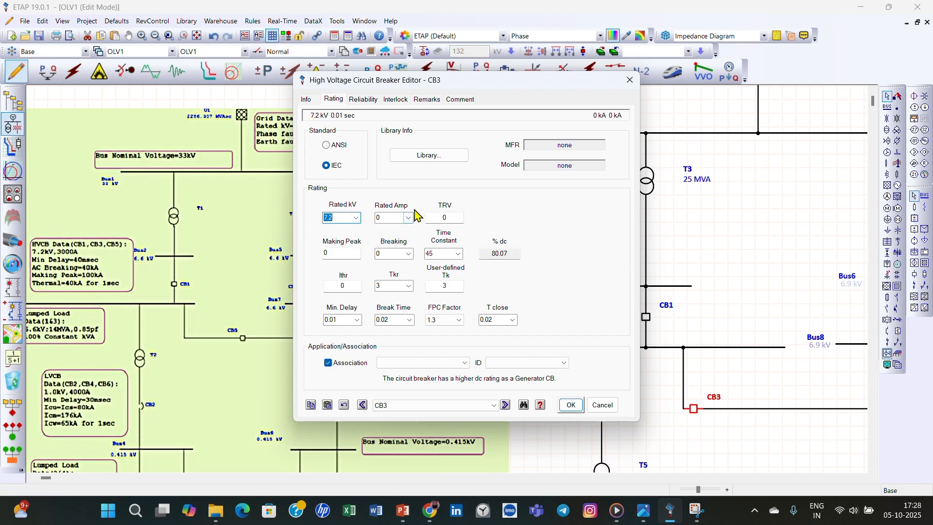
{"action": "left_click", "coordinate": [408, 219]}
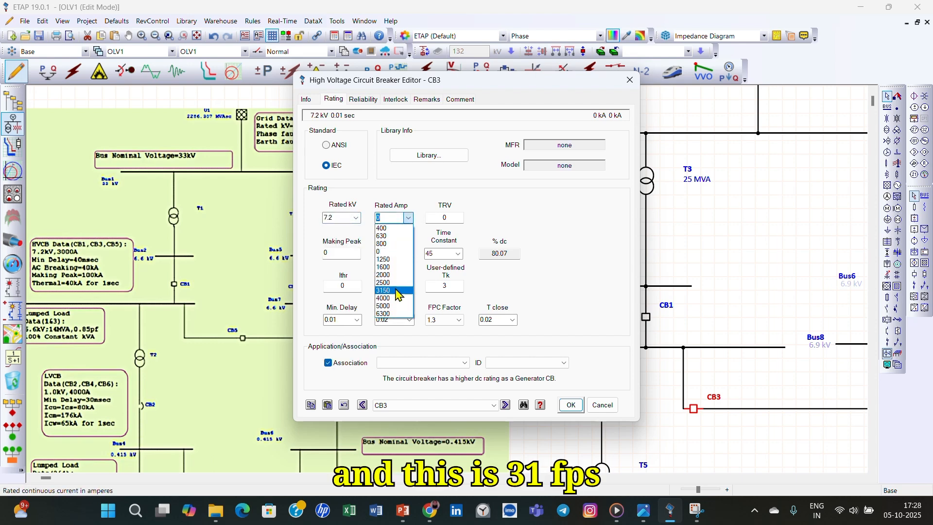
{"action": "left_click", "coordinate": [397, 292]}
- Set CB3's making peak current to 100 kA and its breaking current to 40 kA
{"action": "double_click", "coordinate": [348, 254]}
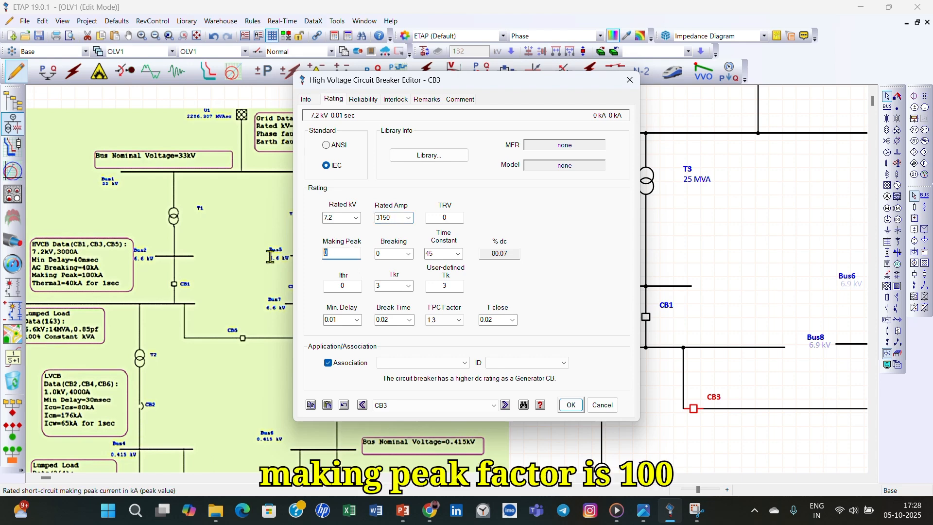
{"action": "type", "text": "100"}
{"action": "left_click", "coordinate": [408, 253]}
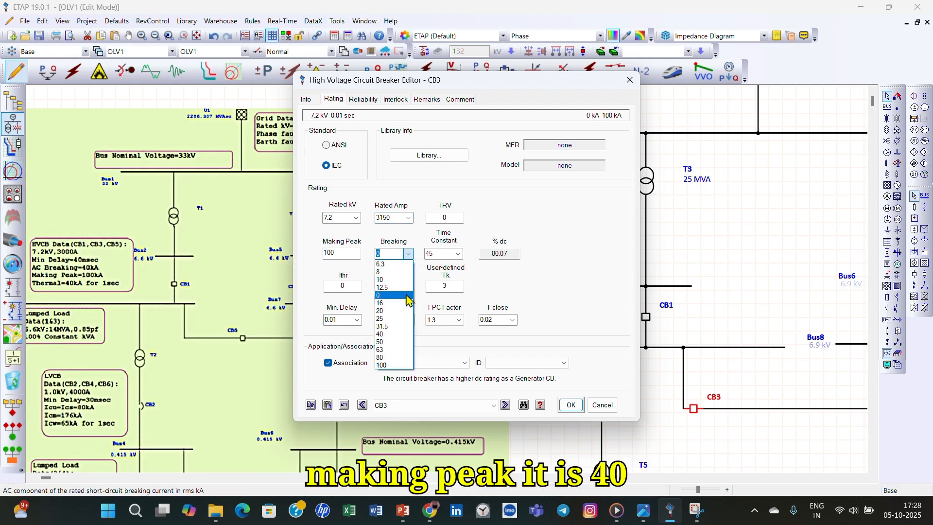
{"action": "left_click", "coordinate": [403, 334]}
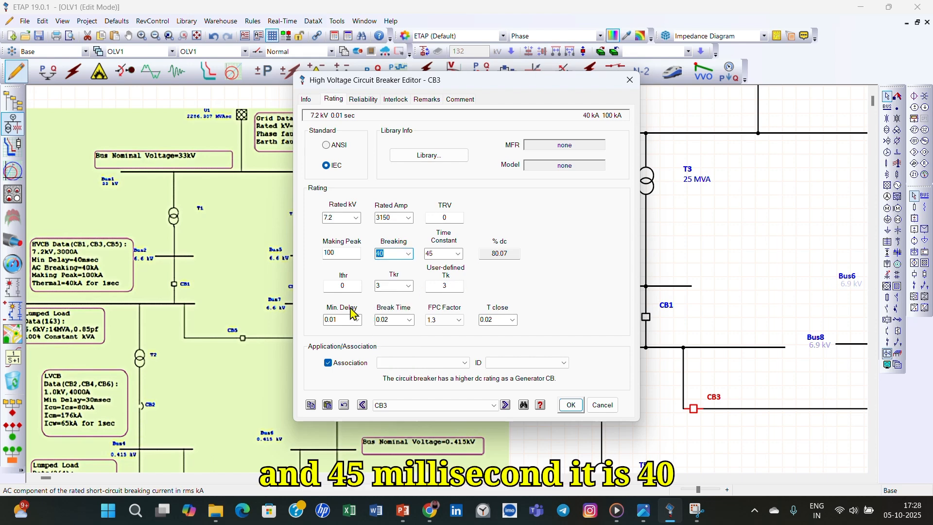
- Set CB3's short-time withstand current Ithr to 40 kA, and both Tkr and user-defined Tk to 1 second
{"action": "left_click_drag", "start_coordinate": [355, 288], "coordinate": [321, 288]}
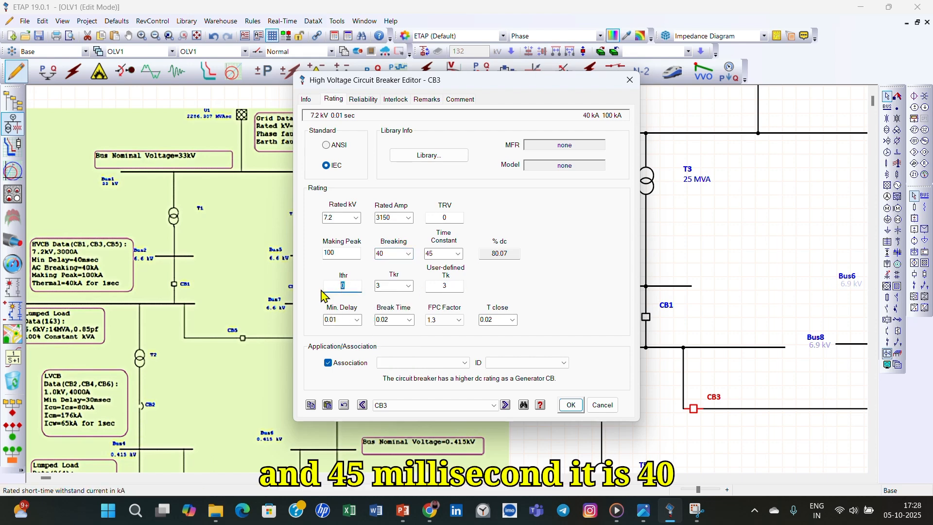
{"action": "left_click", "coordinate": [408, 286]}
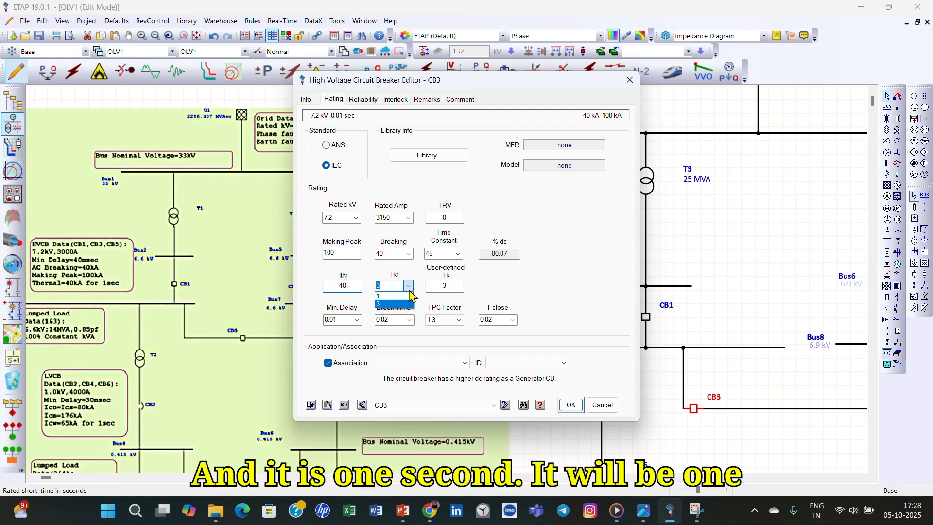
{"action": "left_click", "coordinate": [409, 295]}
{"action": "left_click", "coordinate": [449, 286]}
{"action": "left_click_drag", "start_coordinate": [448, 286], "coordinate": [412, 287]}
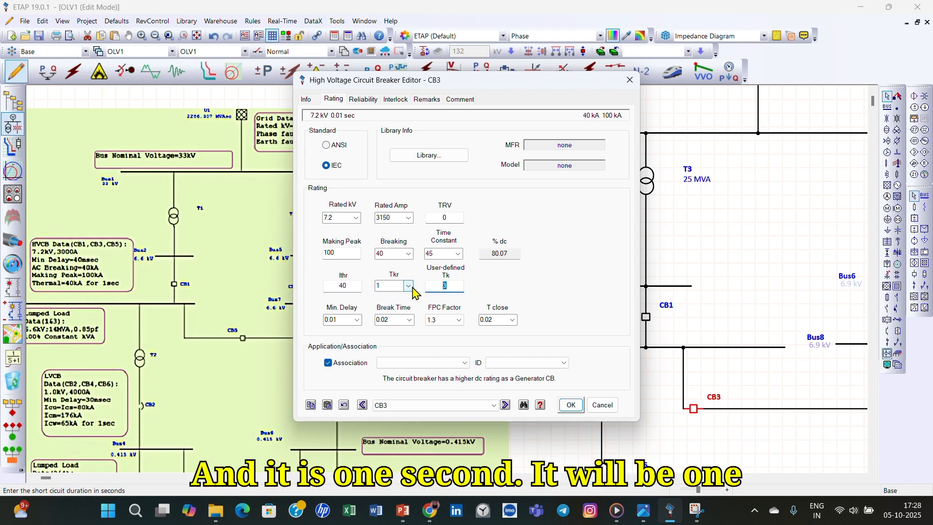
{"action": "type", "text": "1"}
{"action": "left_click", "coordinate": [499, 285]}
- Try minimum delay values of 0.04 and 0.08 seconds for circuit breaker CB3
{"action": "left_click", "coordinate": [357, 321]}
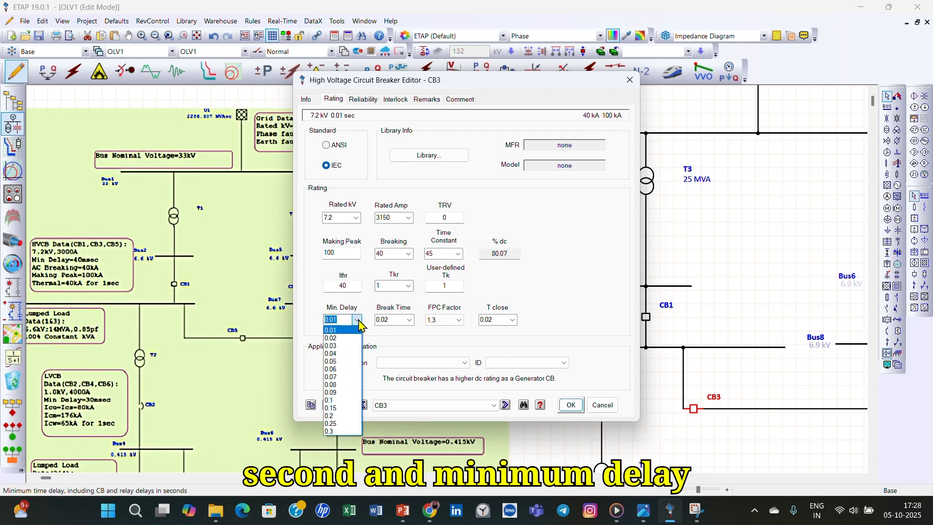
{"action": "left_click", "coordinate": [359, 320]}
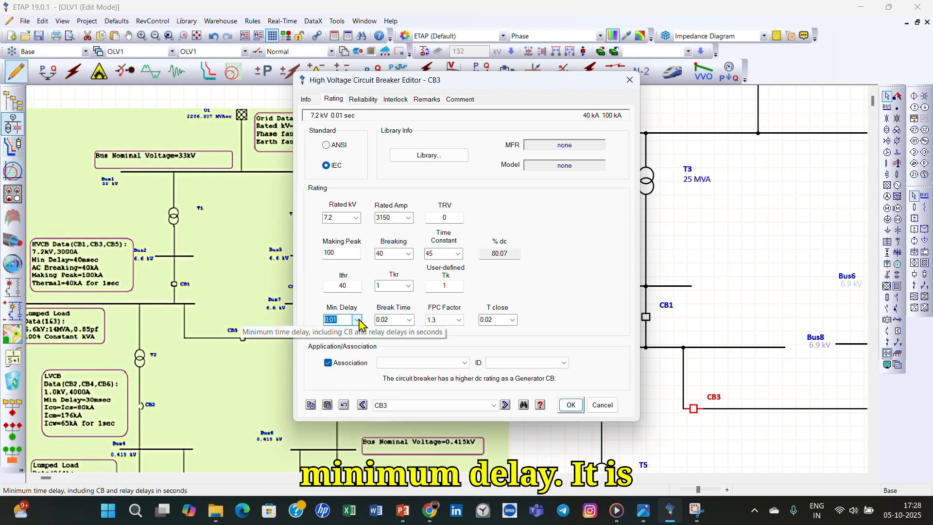
{"action": "left_click", "coordinate": [358, 320]}
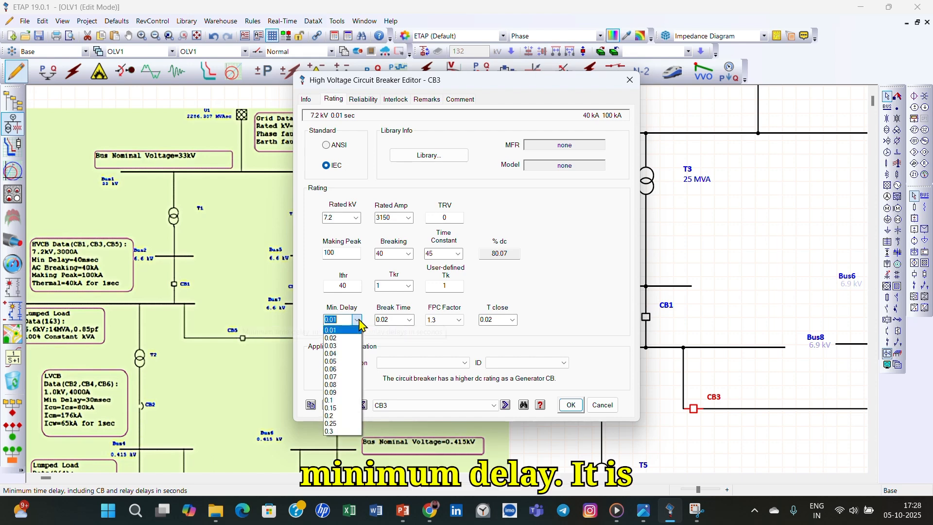
{"action": "left_click", "coordinate": [348, 354]}
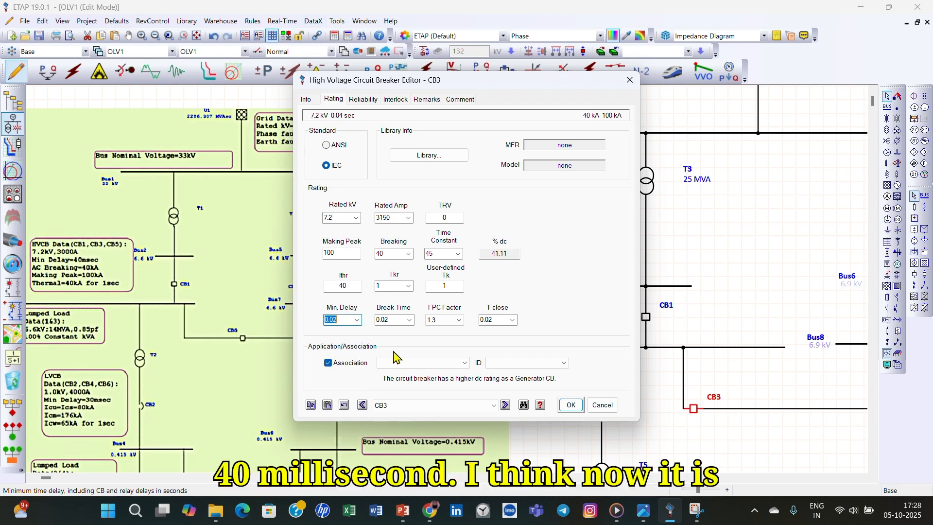
{"action": "left_click", "coordinate": [358, 320]}
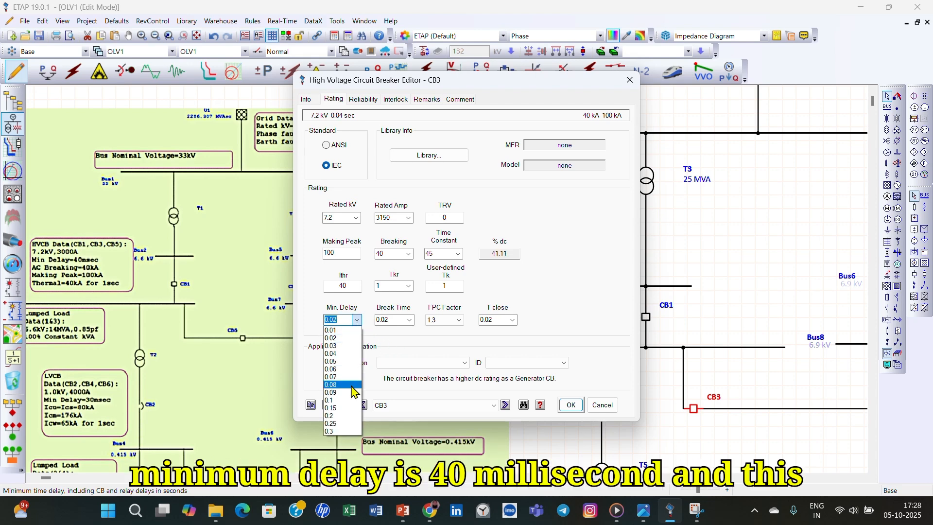
{"action": "left_click", "coordinate": [349, 389]}
- Set CB3's break time and closing time to 0.04 seconds each and accept the breaker's ratings
{"action": "left_click", "coordinate": [409, 321]}
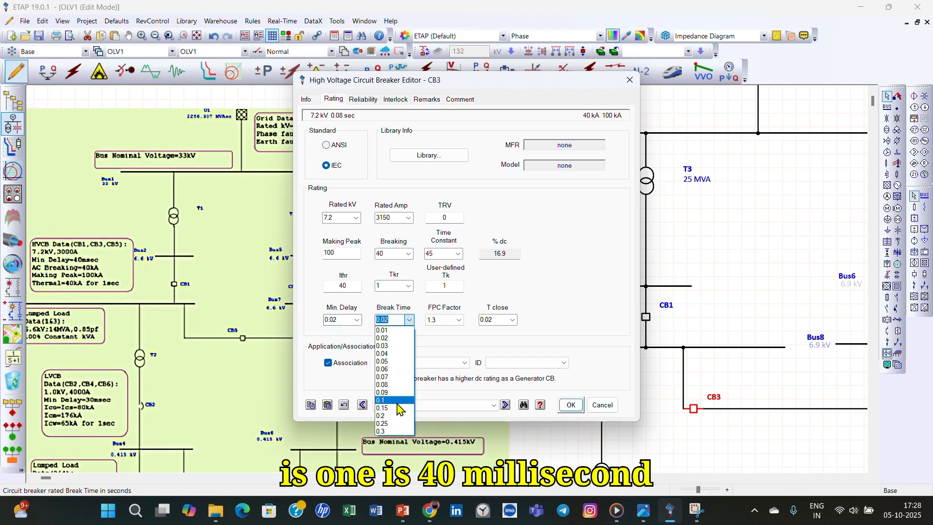
{"action": "left_click", "coordinate": [395, 356]}
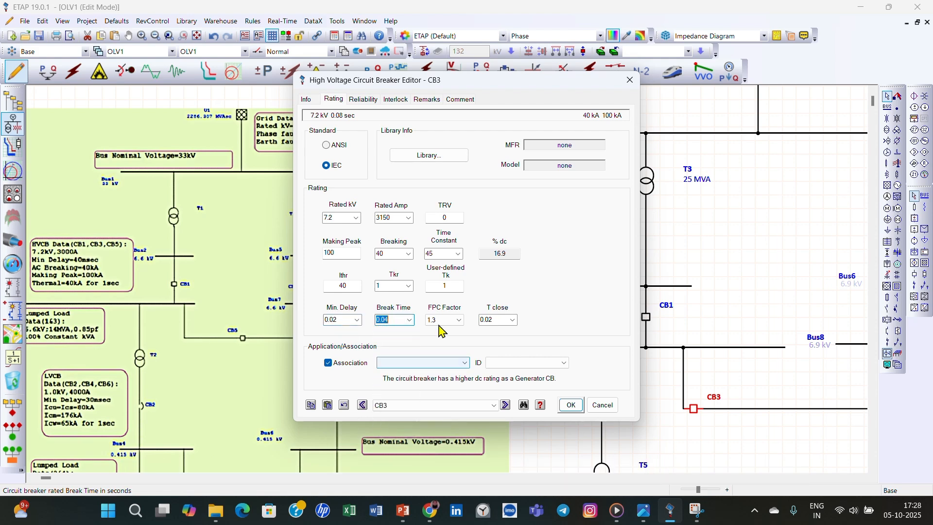
{"action": "left_click", "coordinate": [513, 321]}
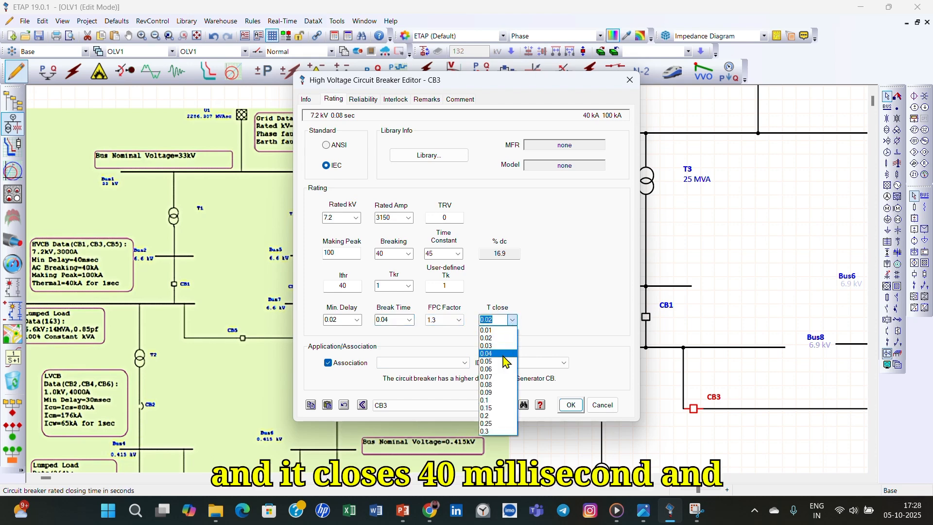
{"action": "left_click", "coordinate": [505, 357]}
{"action": "left_click", "coordinate": [571, 405]}
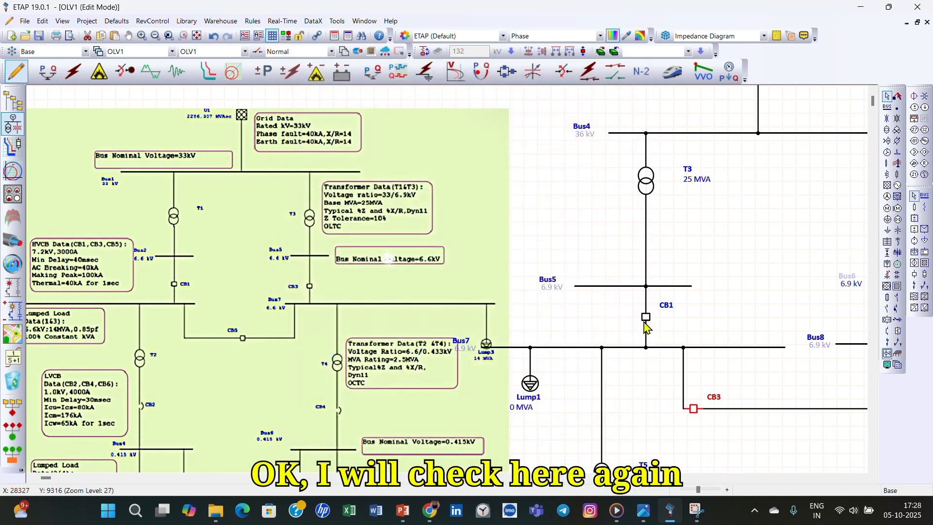
- Check the minimum delay, break time and closing time in CB1's ratings
{"action": "double_click", "coordinate": [645, 322]}
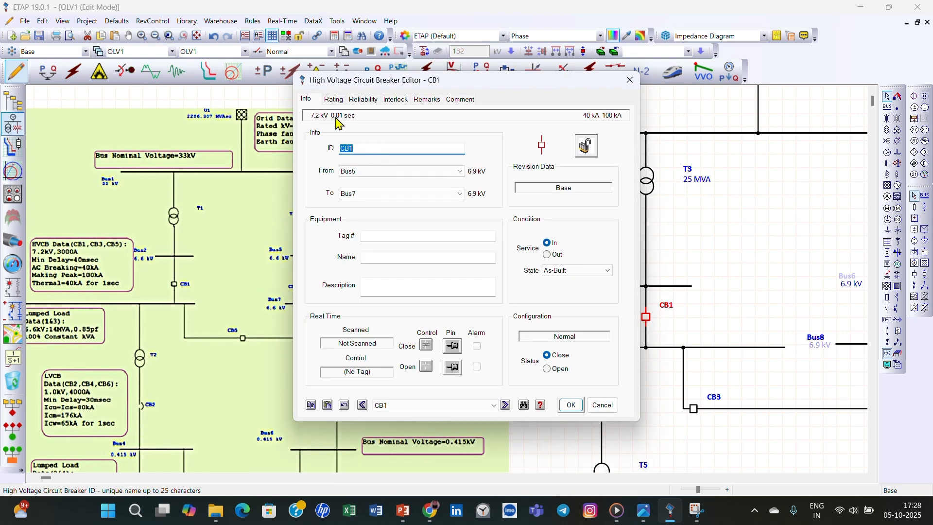
{"action": "left_click", "coordinate": [332, 100]}
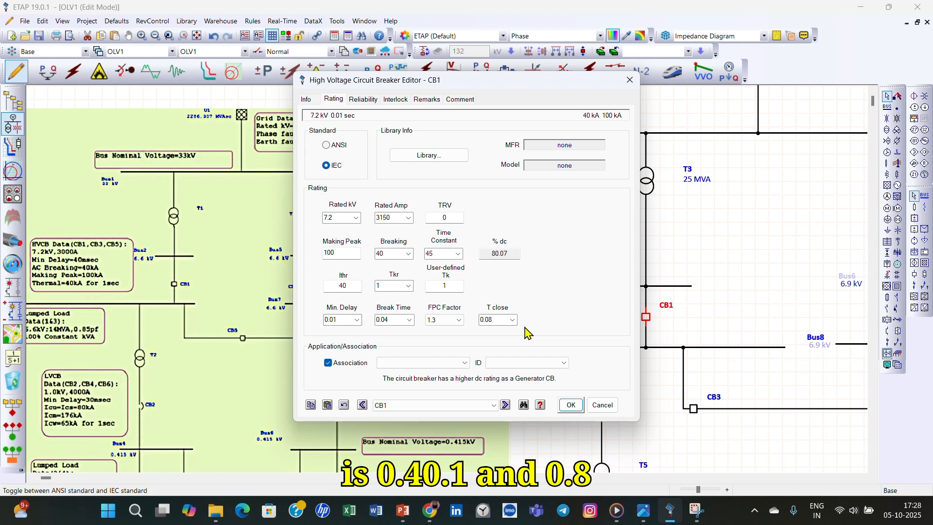
{"action": "left_click", "coordinate": [571, 405]}
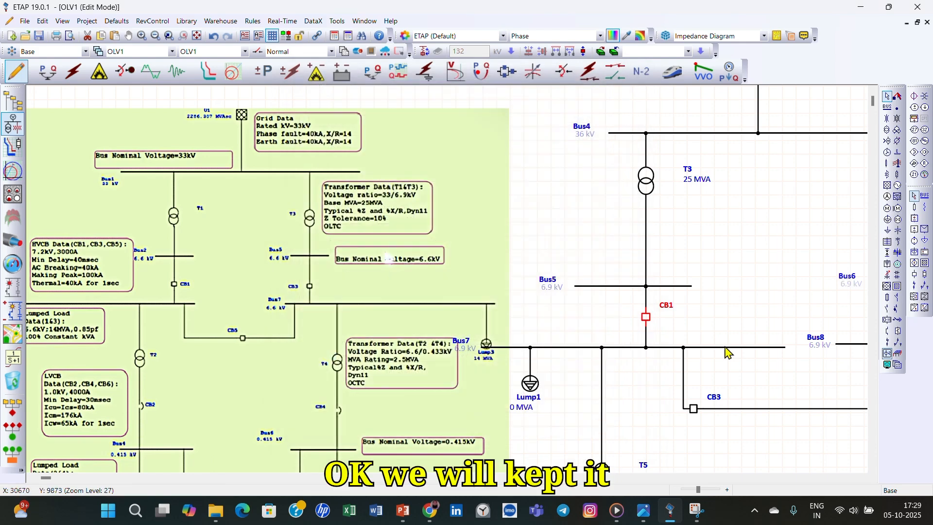
- Set CB3's minimum delay to 0.01 seconds and its closing time to 0.08 seconds, and accept the ratings
{"action": "left_click", "coordinate": [694, 410]}
{"action": "double_click", "coordinate": [694, 409]}
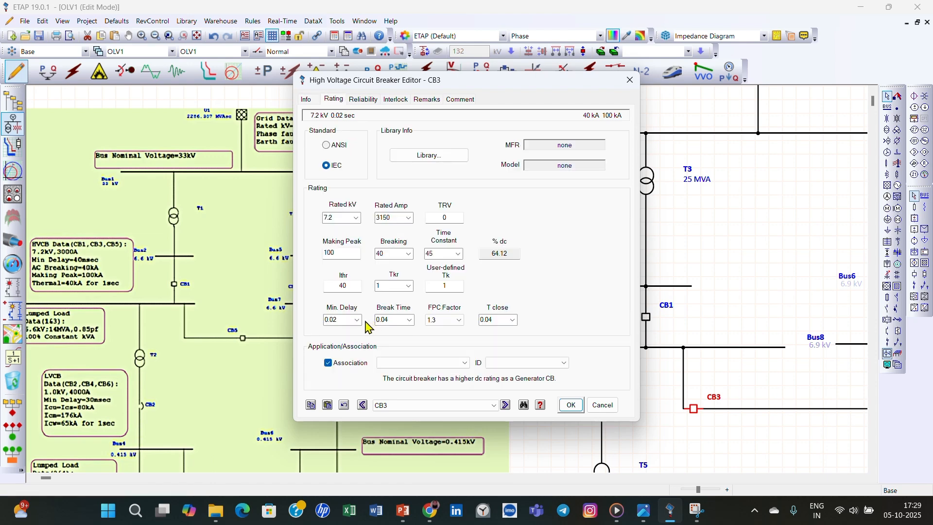
{"action": "left_click", "coordinate": [357, 320]}
{"action": "left_click", "coordinate": [340, 328]}
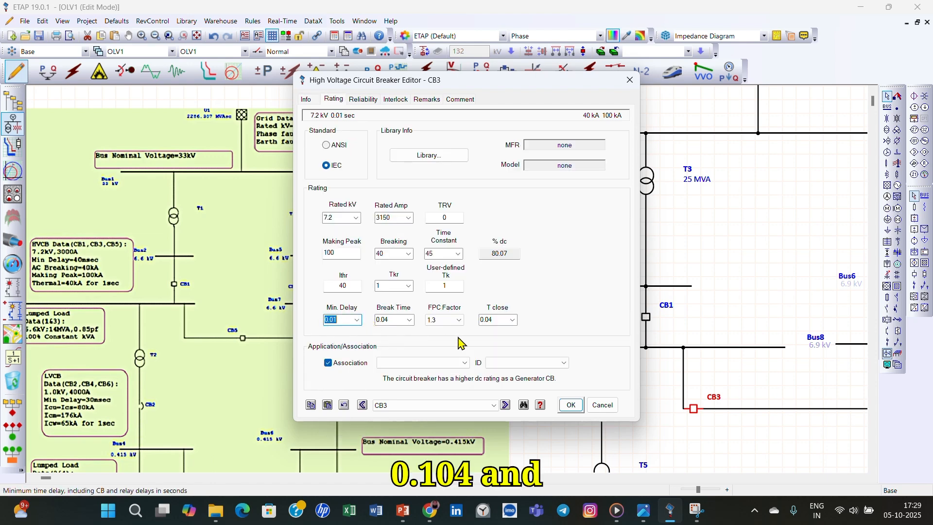
{"action": "left_click", "coordinate": [513, 320]}
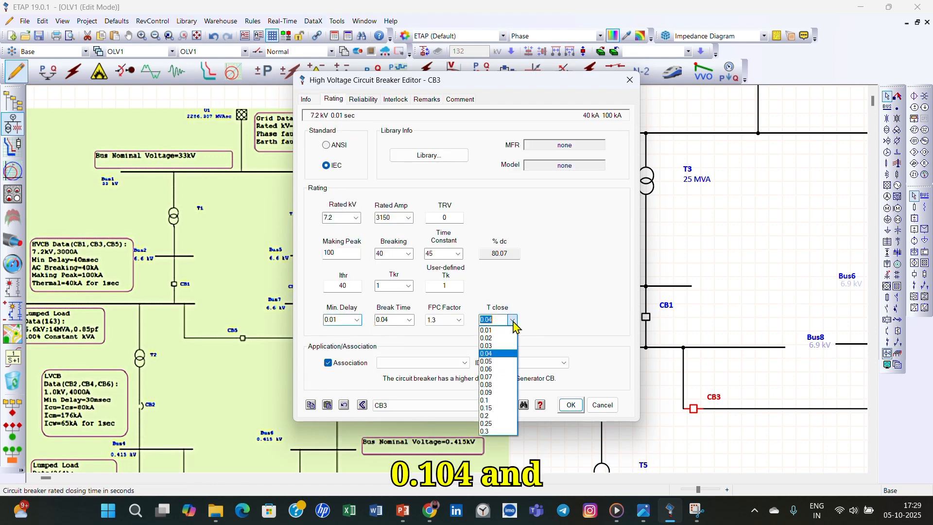
{"action": "left_click", "coordinate": [509, 385]}
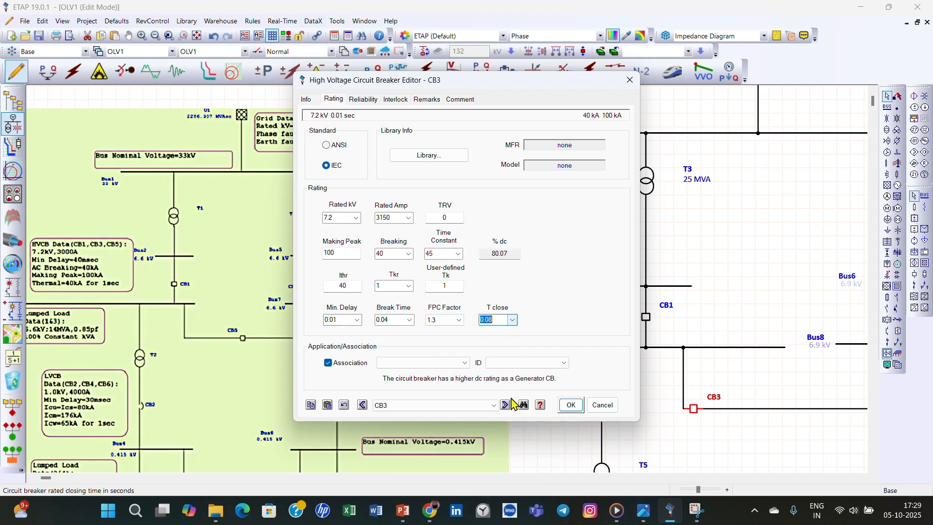
{"action": "left_click", "coordinate": [572, 405]}
- Open the ratings of circuit breaker CB2 between Bus6 and Bus8 and set them to 7.2 kV and 3150 A
{"action": "scroll", "coordinate": [602, 435], "scroll_direction": "down", "scroll_amount": 1}
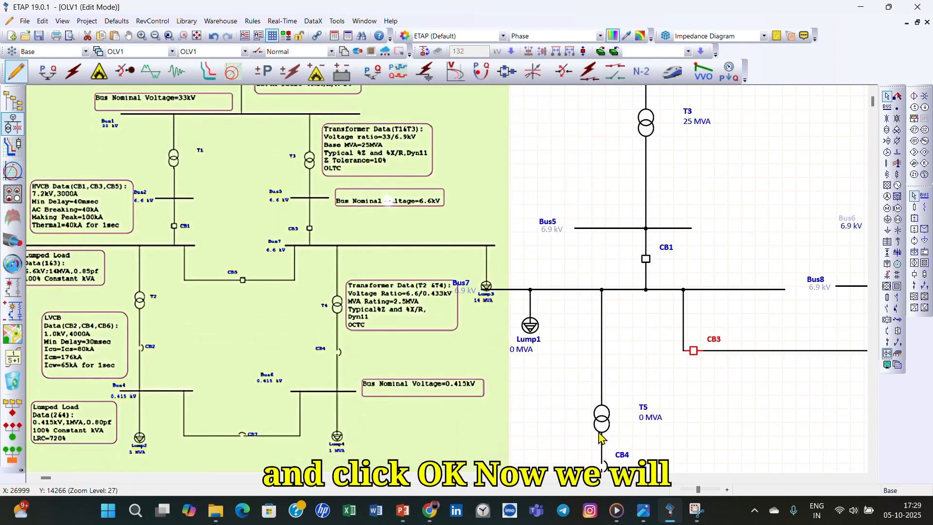
{"action": "left_click", "coordinate": [863, 478]}
{"action": "left_click", "coordinate": [863, 478]}
{"action": "left_click", "coordinate": [862, 478]}
{"action": "left_click", "coordinate": [863, 478]}
{"action": "double_click", "coordinate": [736, 256]}
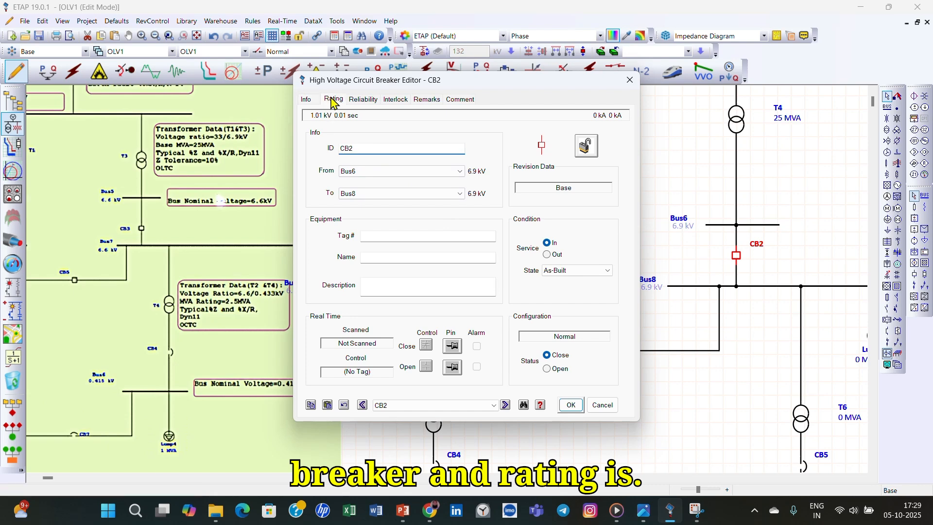
{"action": "left_click", "coordinate": [334, 99]}
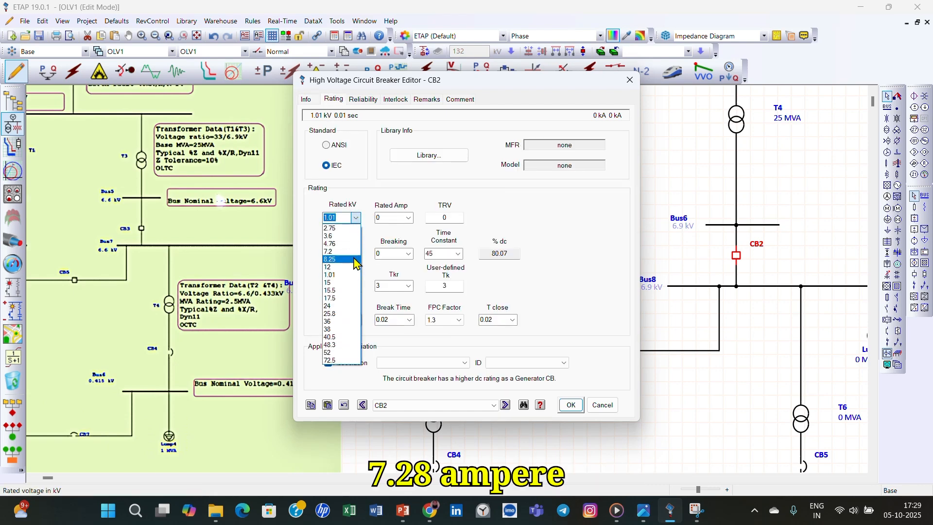
{"action": "left_click", "coordinate": [335, 251]}
{"action": "left_click", "coordinate": [408, 218]}
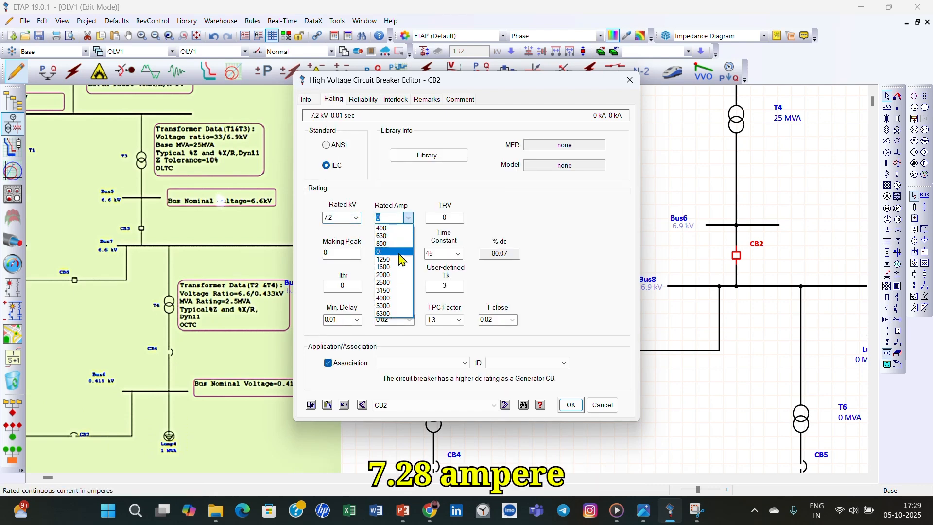
{"action": "left_click", "coordinate": [384, 290]}
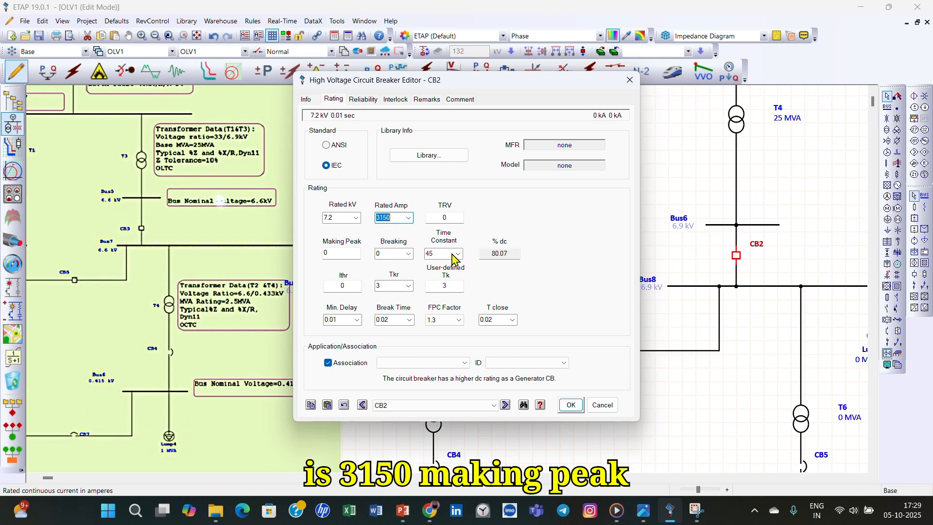
- Set CB2's making peak current to 100 kA and its breaking current to 40 kA
{"action": "left_click", "coordinate": [349, 253]}
{"action": "type", "text": "1"}
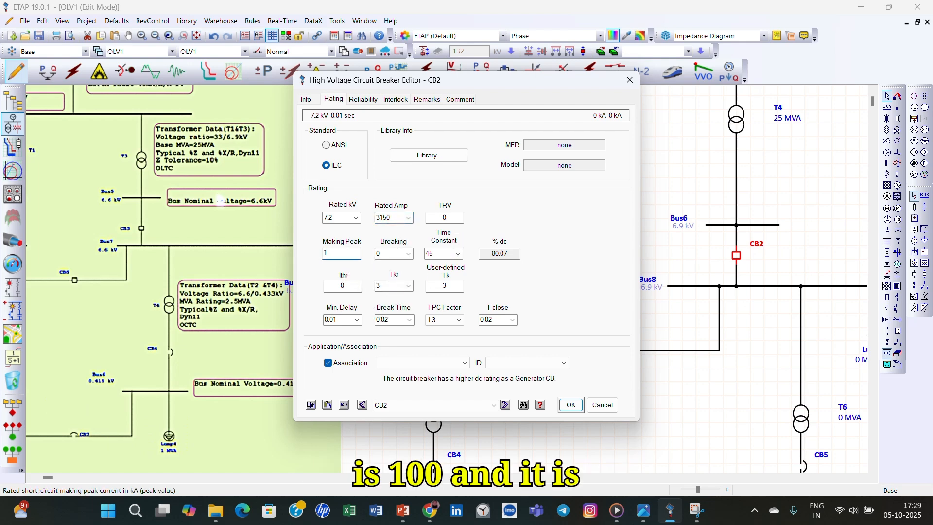
{"action": "type", "text": "00"}
{"action": "left_click", "coordinate": [409, 253]}
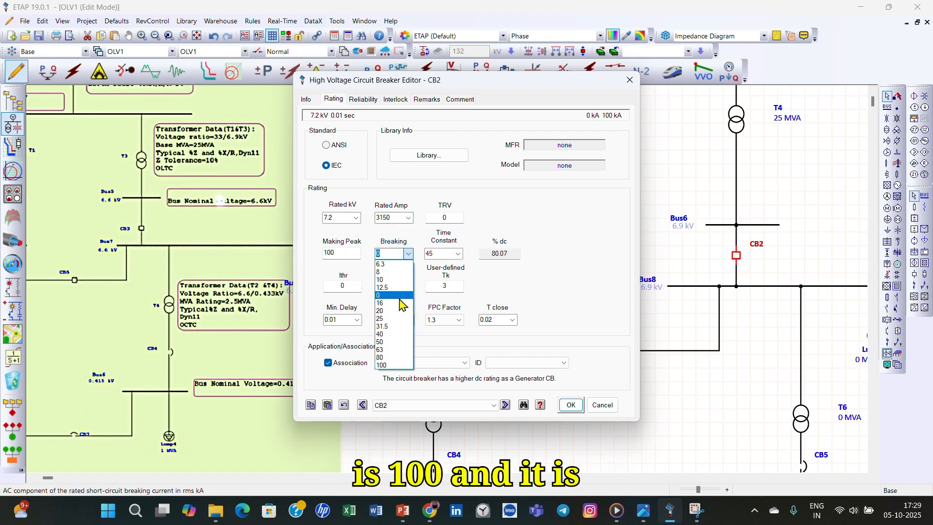
{"action": "left_click", "coordinate": [384, 334]}
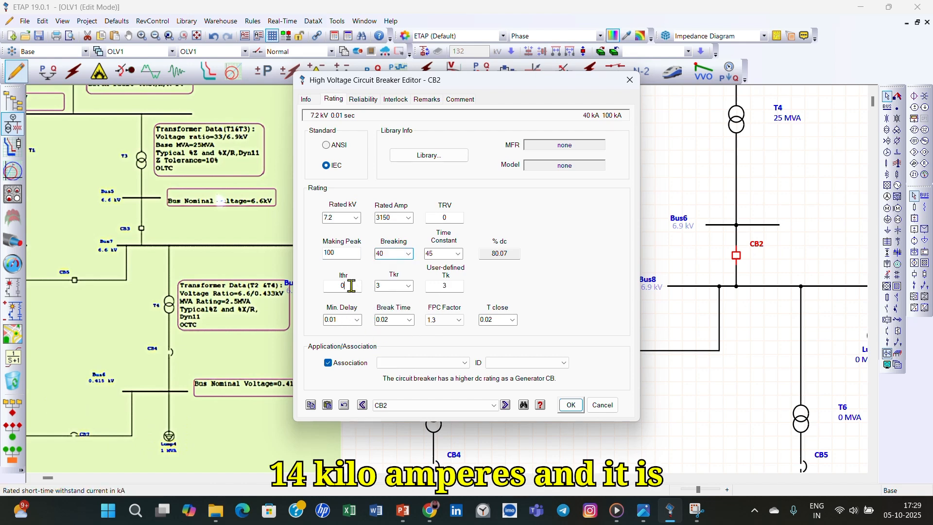
- Set CB2's short-time withstand current Ithr to 40 kA, and both Tkr and user-defined Tk to 1 second
{"action": "left_click", "coordinate": [328, 286]}
{"action": "type", "text": "40"}
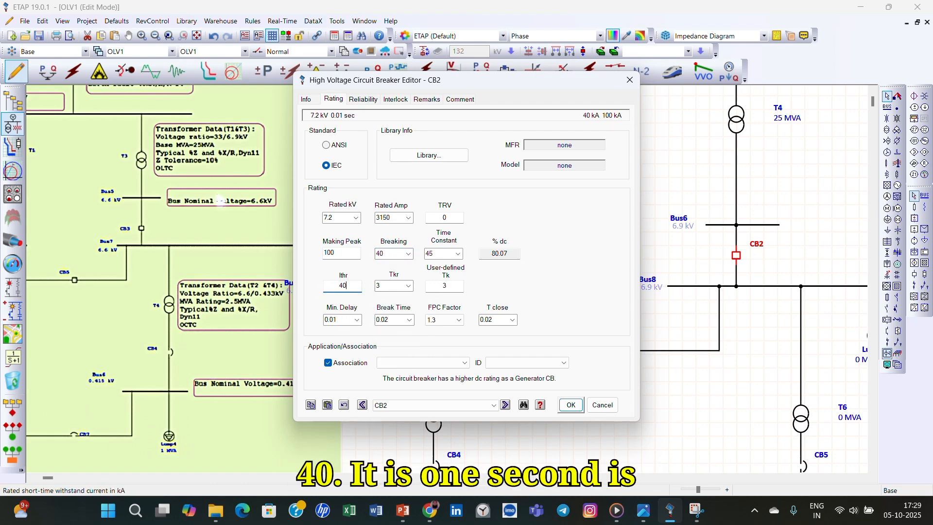
{"action": "left_click", "coordinate": [408, 285]}
{"action": "left_click", "coordinate": [393, 297]}
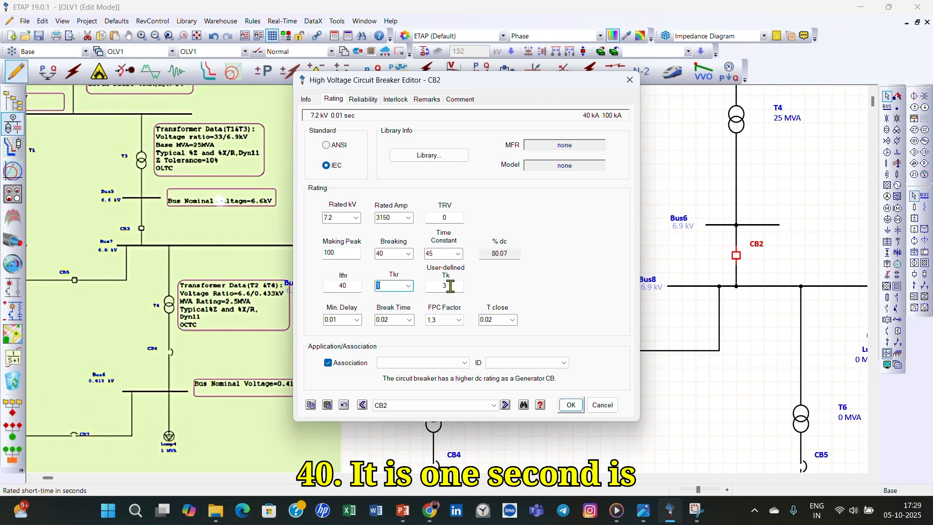
{"action": "left_click_drag", "start_coordinate": [450, 285], "coordinate": [418, 287]}
{"action": "type", "text": "1"}
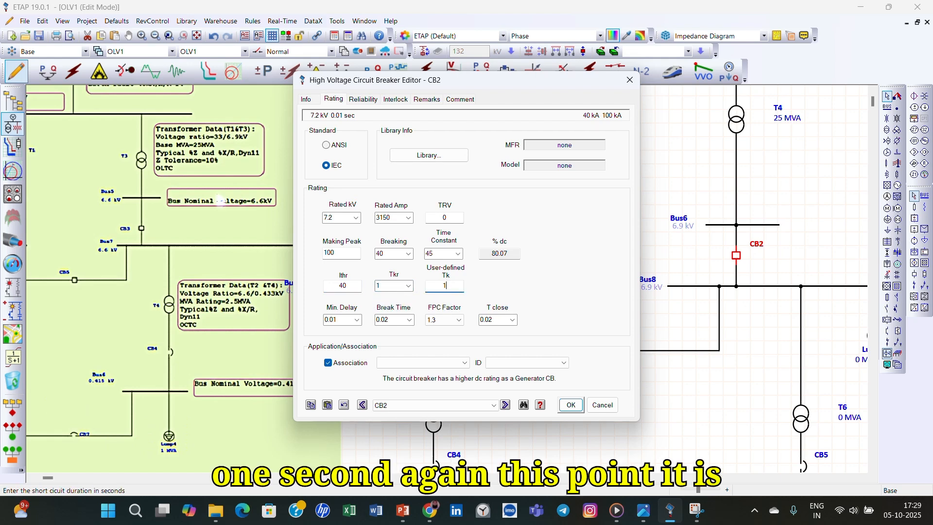
- Set CB2's break time to 0.04 seconds and its closing time to 0.08 seconds, and accept the ratings
{"action": "left_click", "coordinate": [357, 320]}
{"action": "left_click", "coordinate": [408, 320]}
{"action": "left_click", "coordinate": [408, 320]}
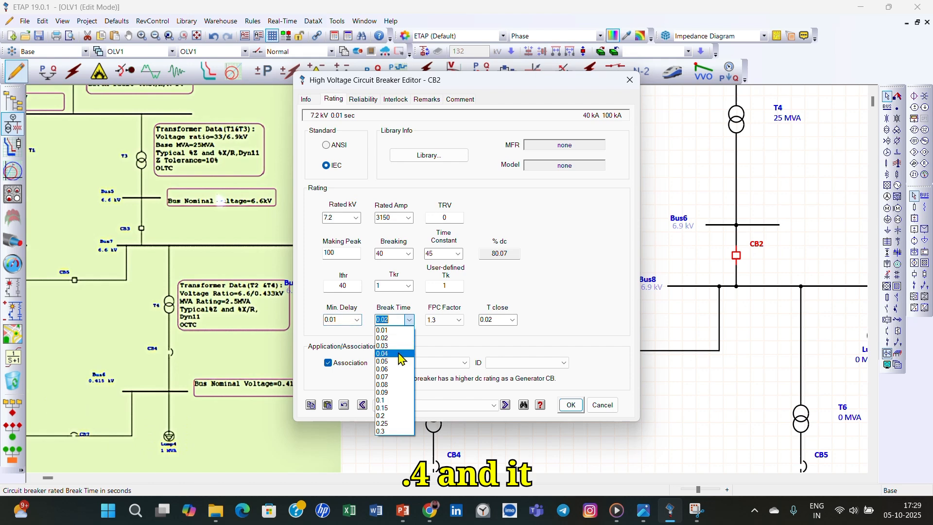
{"action": "left_click", "coordinate": [391, 354]}
{"action": "left_click", "coordinate": [512, 320]}
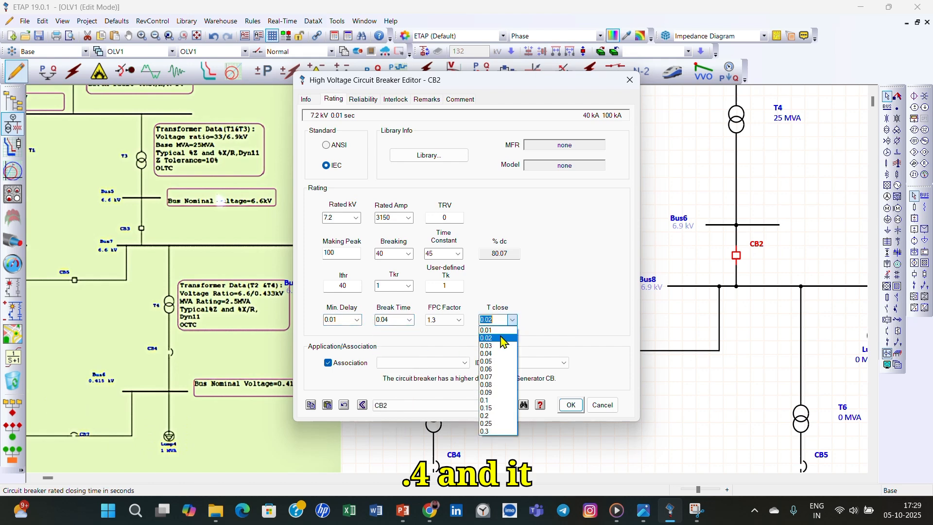
{"action": "left_click", "coordinate": [503, 388]}
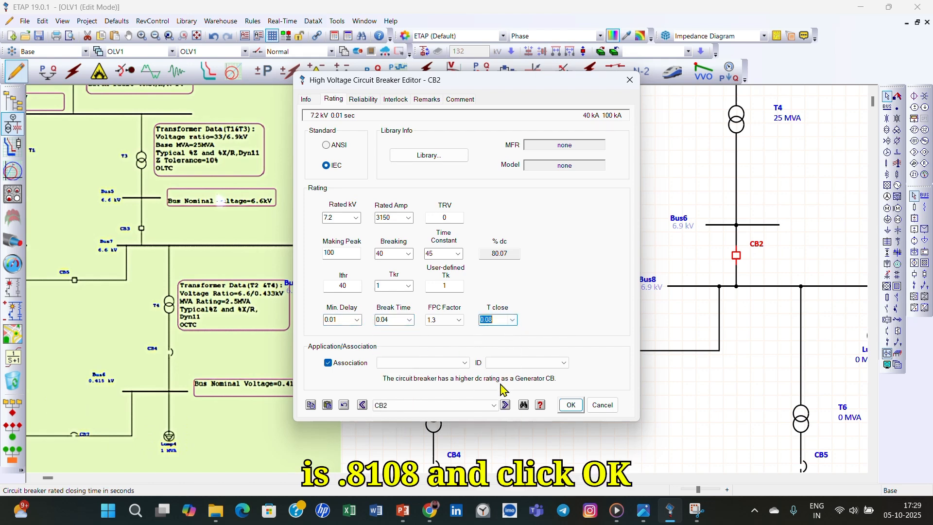
{"action": "left_click", "coordinate": [570, 405]}
- Review the reference diagram's data for transformers T2 and T4 and locate transformer T5 below Bus7
{"action": "scroll", "coordinate": [624, 372], "scroll_direction": "down", "scroll_amount": 3}
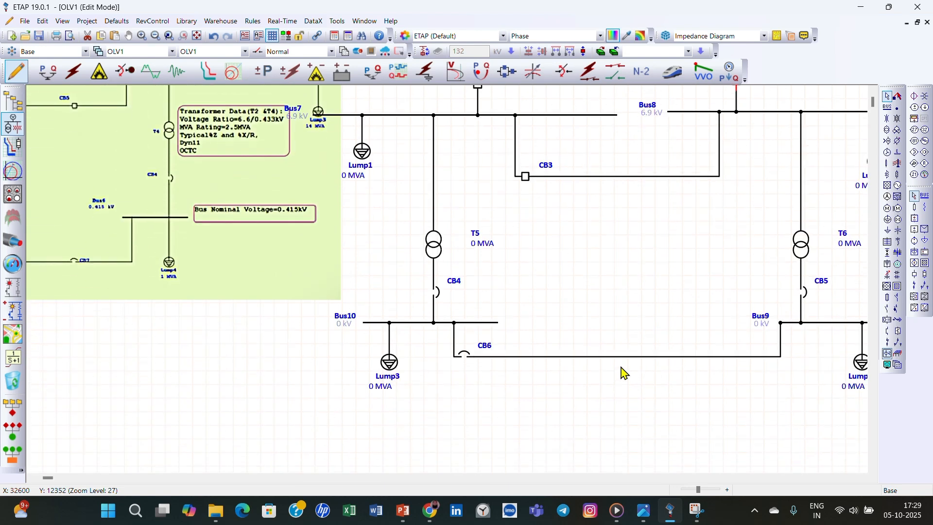
{"action": "scroll", "coordinate": [624, 373], "scroll_direction": "up", "scroll_amount": 2}
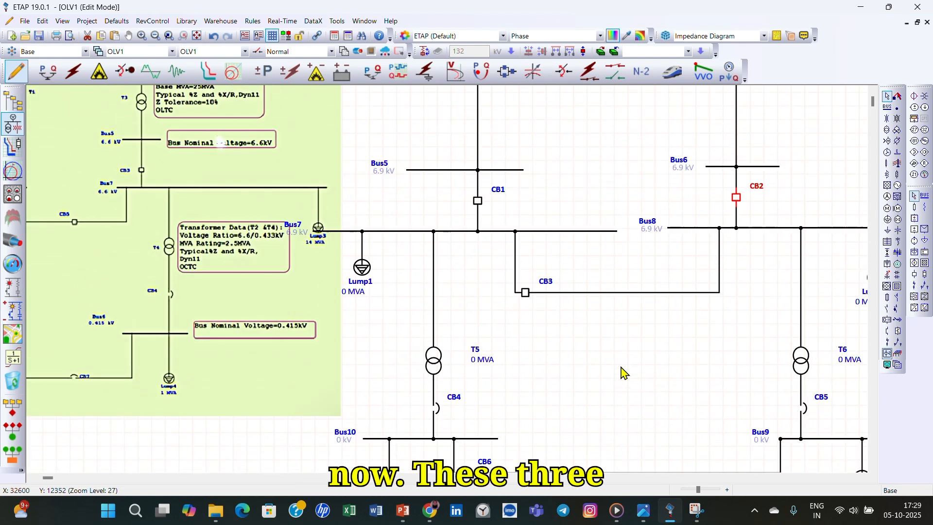
{"action": "scroll", "coordinate": [608, 409], "scroll_direction": "up", "scroll_amount": 2}
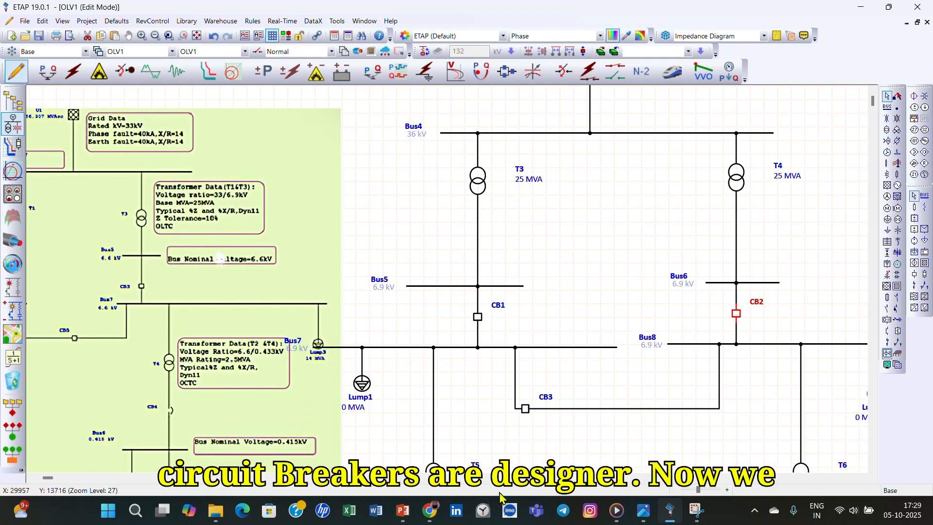
{"action": "scroll", "coordinate": [391, 437], "scroll_direction": "down", "scroll_amount": 2}
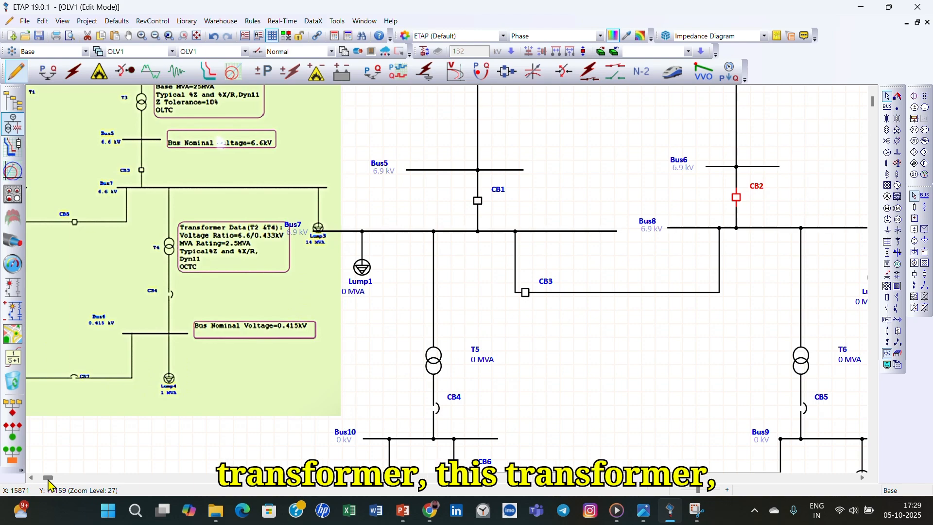
{"action": "left_click_drag", "start_coordinate": [48, 481], "coordinate": [42, 481]}
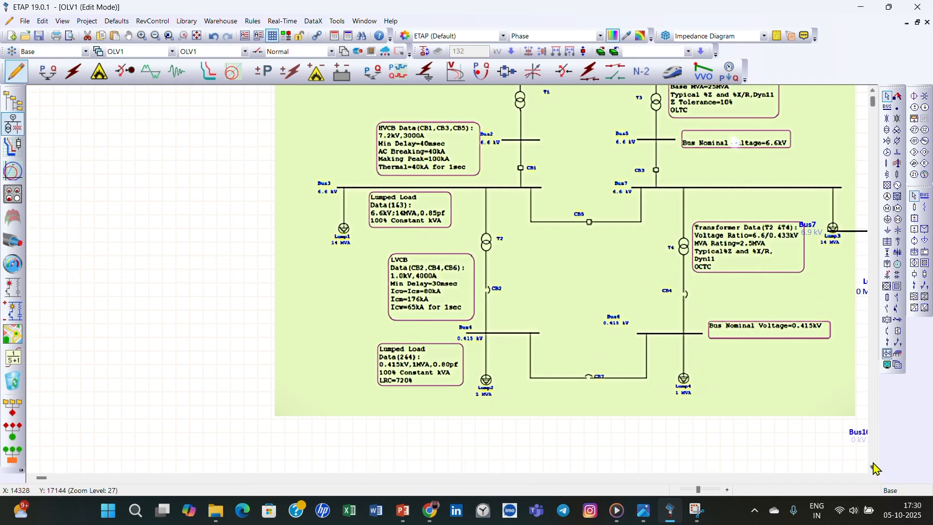
{"action": "left_click", "coordinate": [863, 477]}
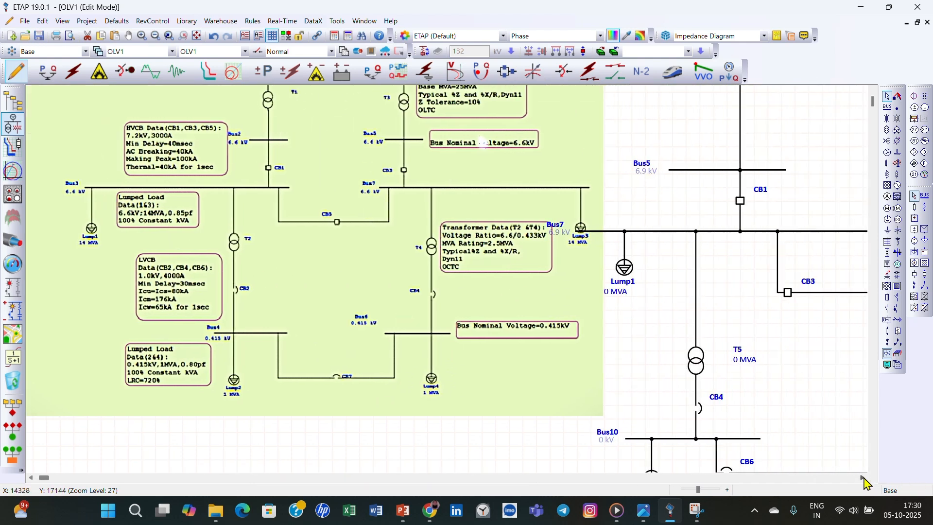
{"action": "left_click", "coordinate": [863, 478]}
{"action": "left_click", "coordinate": [862, 478]}
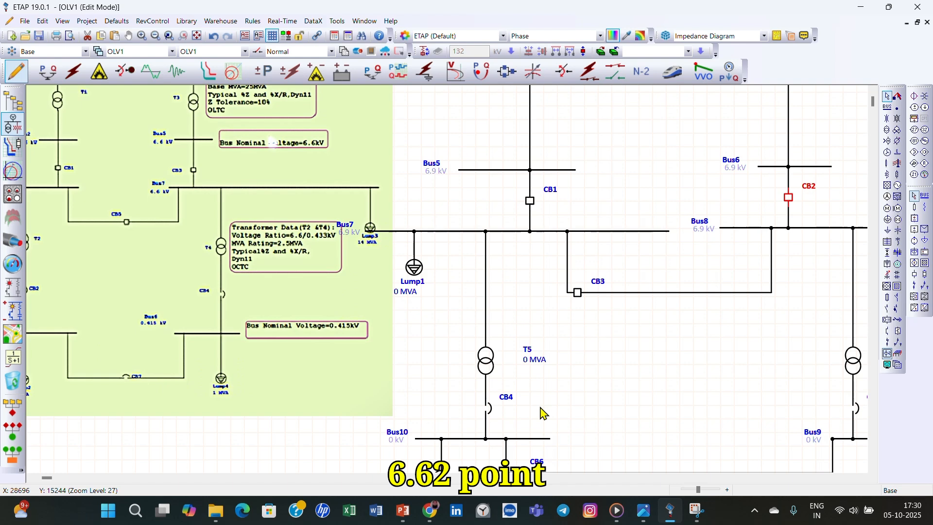
- Open the ratings of transformer T5 between Bus7 and Bus10 and set its primary to 6.6 kV and secondary to 0.433 kV
{"action": "double_click", "coordinate": [483, 359]}
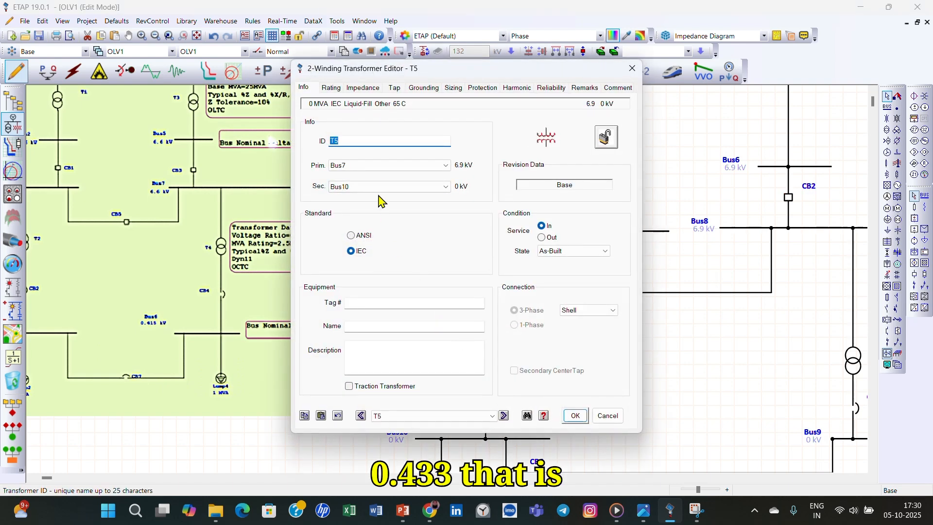
{"action": "left_click", "coordinate": [331, 88]}
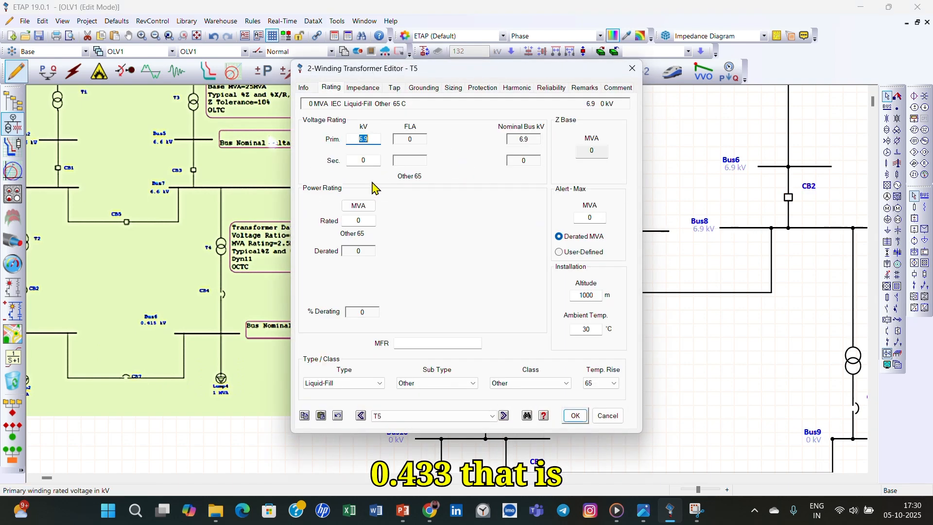
{"action": "left_click", "coordinate": [375, 139]}
{"action": "double_click", "coordinate": [376, 139]}
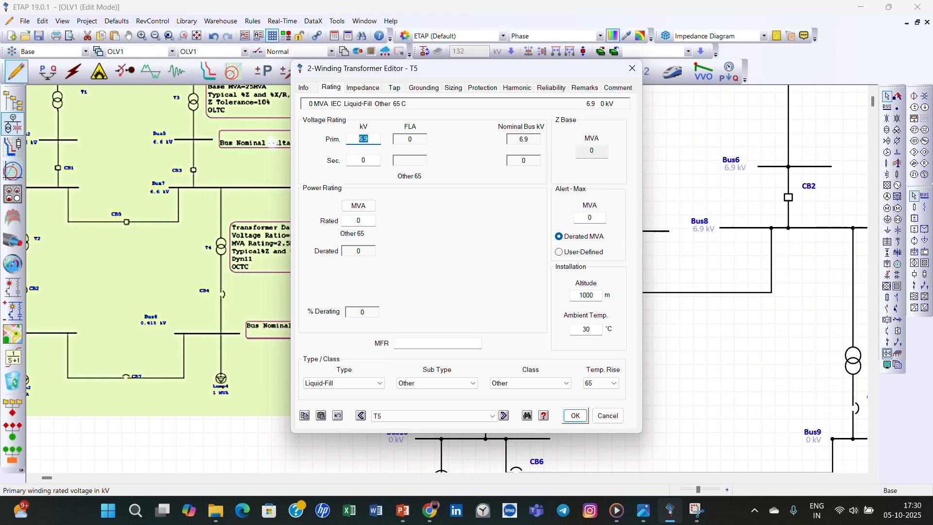
{"action": "type", "text": "6.6"}
{"action": "double_click", "coordinate": [365, 160]}
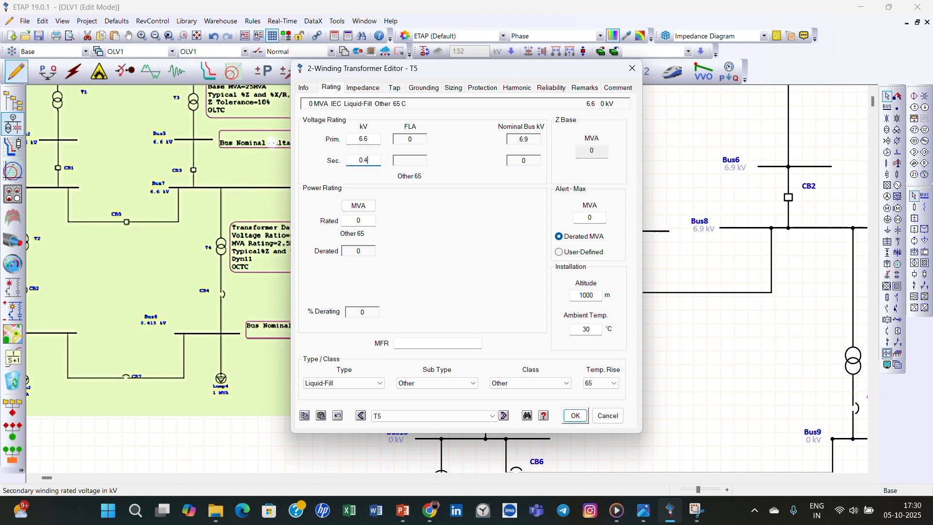
{"action": "type", "text": "0.433"}
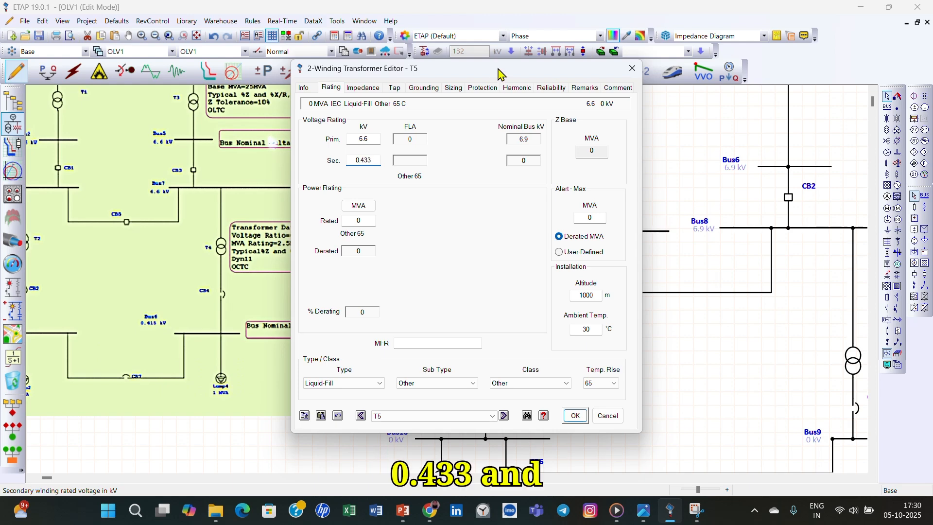
- Set T5's rated power to 2.5 MVA, as given in the reference transformer data, and accept the ratings
{"action": "left_click_drag", "start_coordinate": [501, 74], "coordinate": [635, 87]}
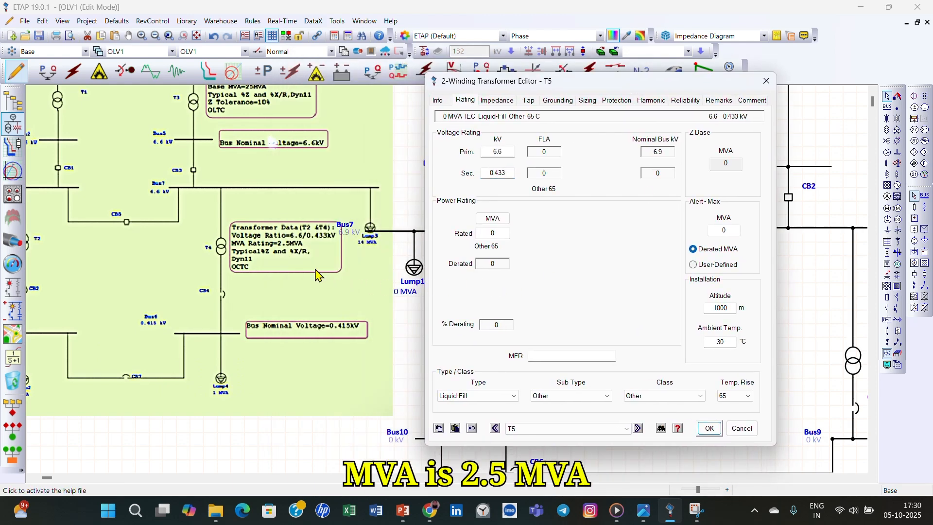
{"action": "double_click", "coordinate": [493, 234]}
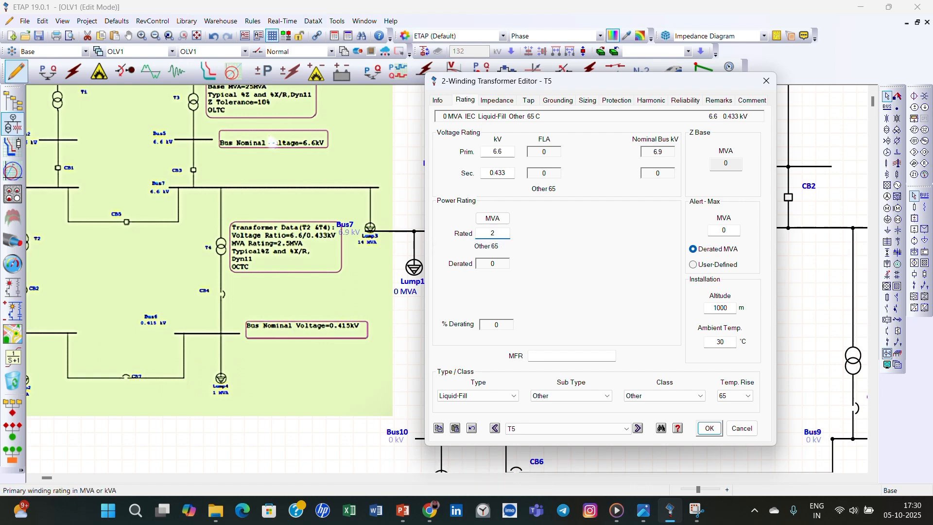
{"action": "type", "text": "25"}
{"action": "key", "text": "BackSpace"}
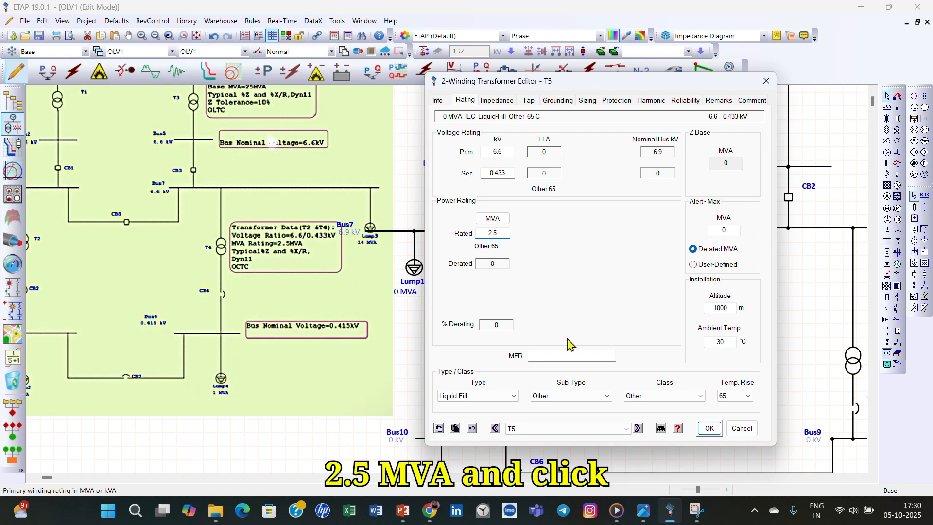
{"action": "left_click", "coordinate": [710, 429]}
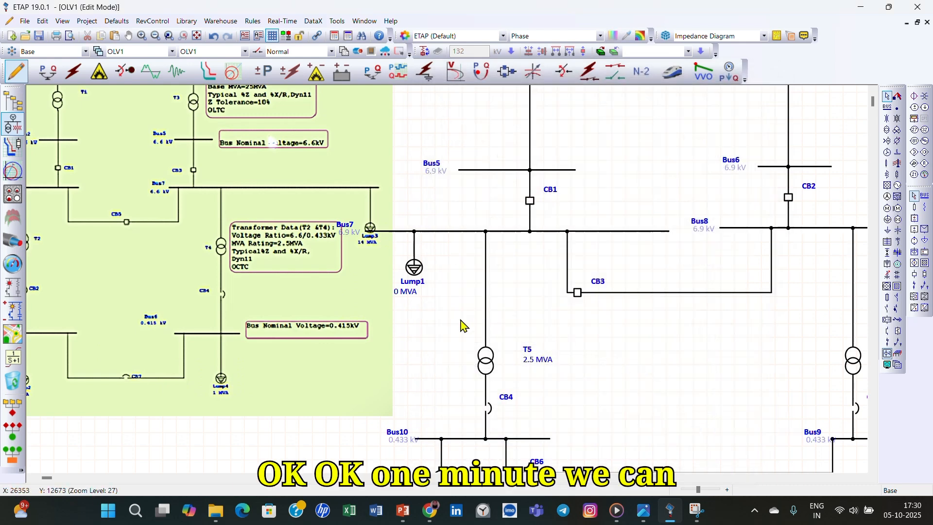
- Reopen transformer T5, apply the typical Z and X/R values to its impedance, and accept the changes
{"action": "double_click", "coordinate": [486, 368]}
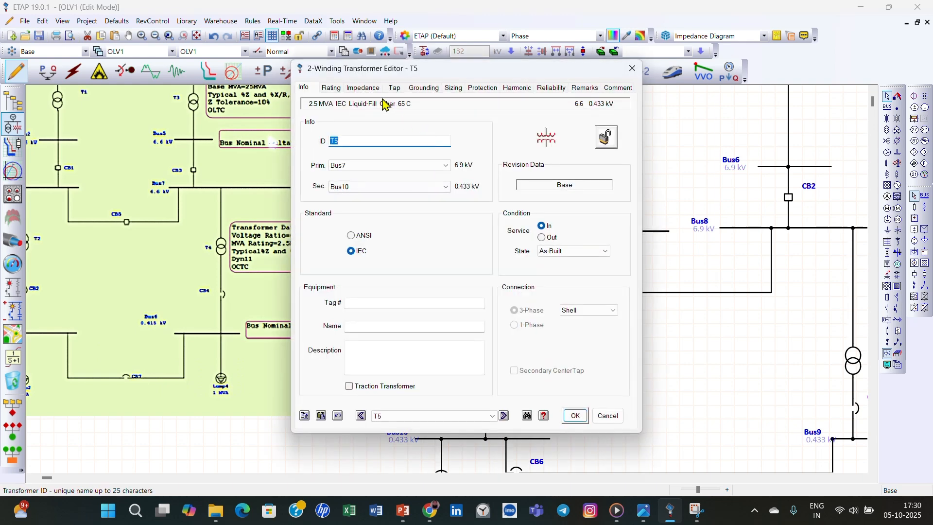
{"action": "left_click", "coordinate": [355, 90]}
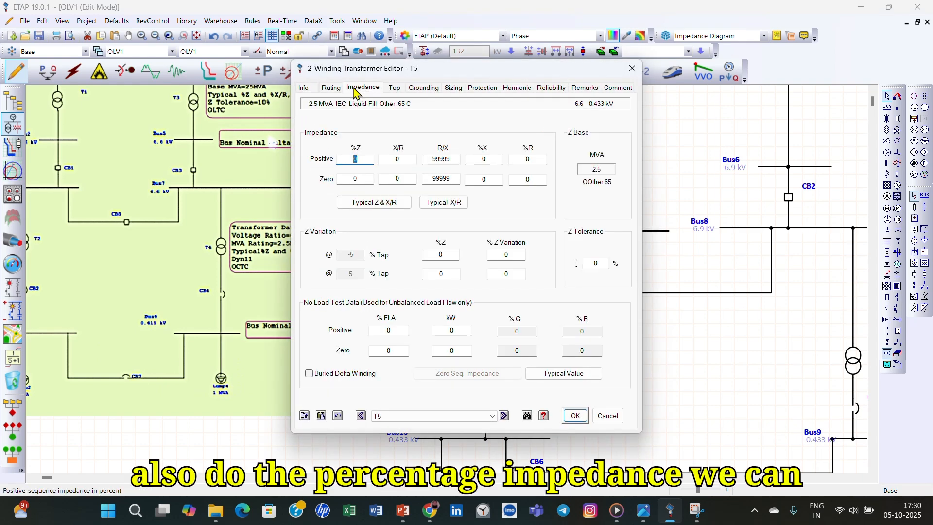
{"action": "left_click", "coordinate": [374, 202]}
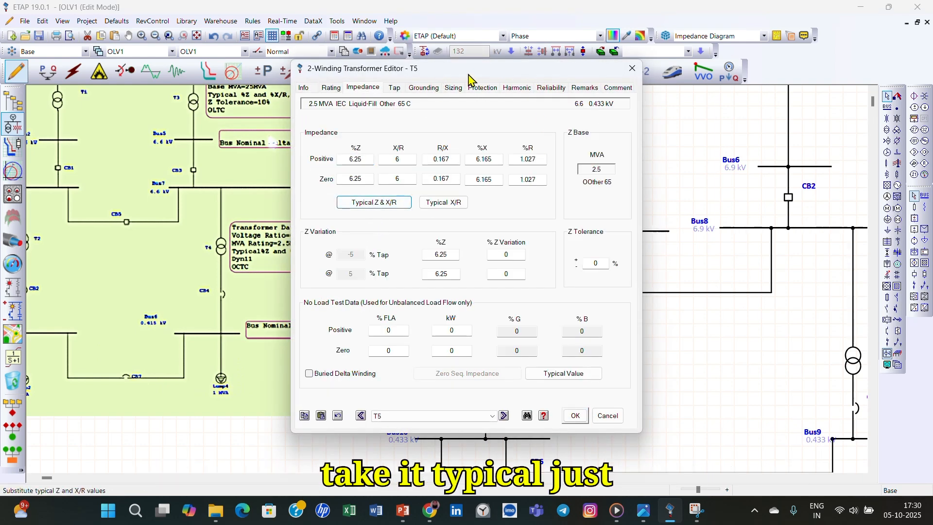
{"action": "left_click_drag", "start_coordinate": [469, 76], "coordinate": [572, 114]}
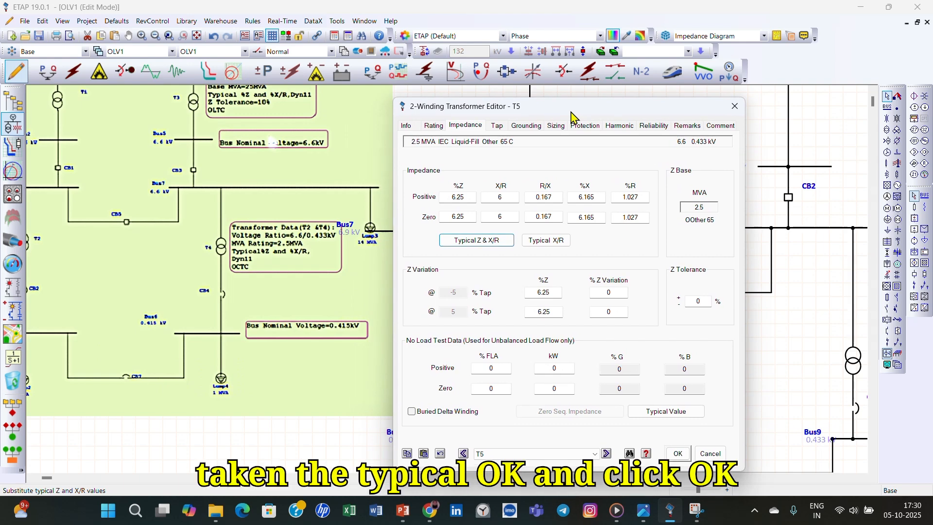
{"action": "left_click", "coordinate": [678, 453]}
- Open the ratings of transformer T6 above Bus9 and set its primary voltage to 6.6 kV and rated power to 2.5 MVA
{"action": "double_click", "coordinate": [854, 362]}
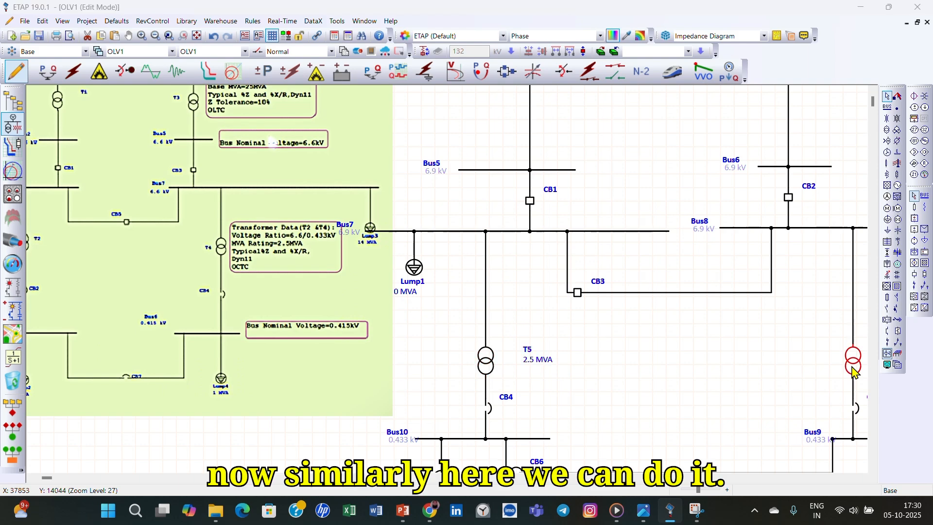
{"action": "left_click", "coordinate": [331, 88]}
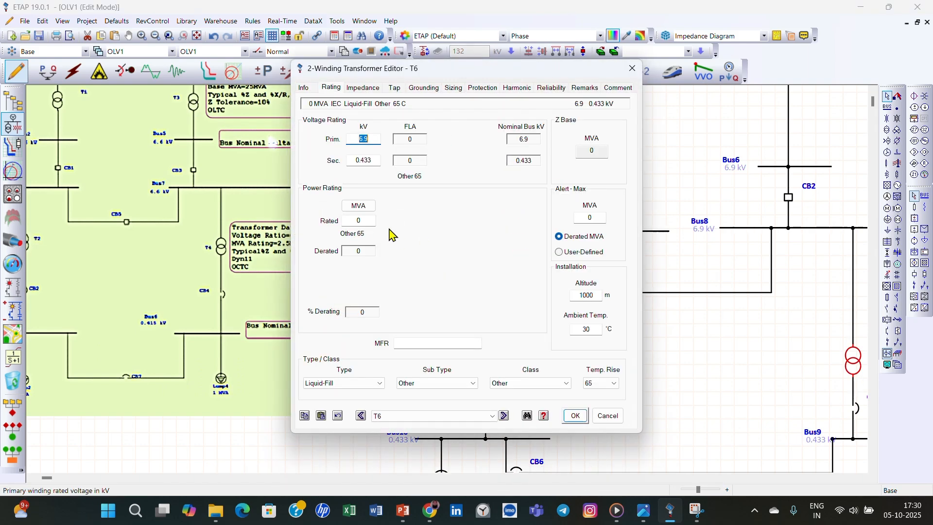
{"action": "double_click", "coordinate": [377, 139]}
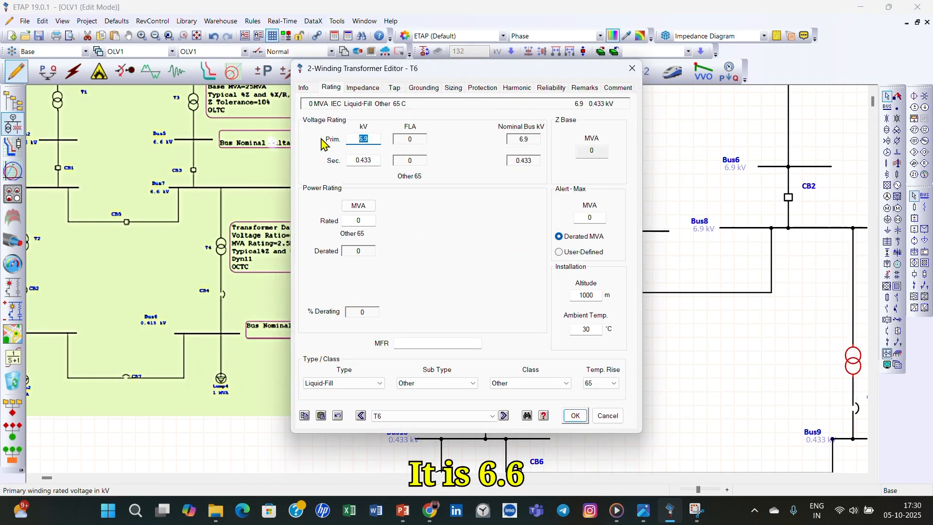
{"action": "type", "text": "6.6"}
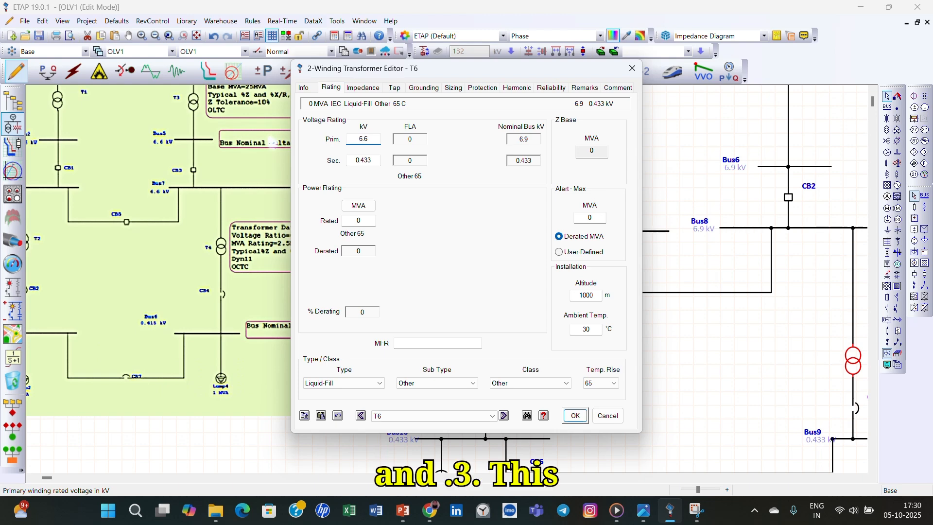
{"action": "left_click", "coordinate": [372, 209]}
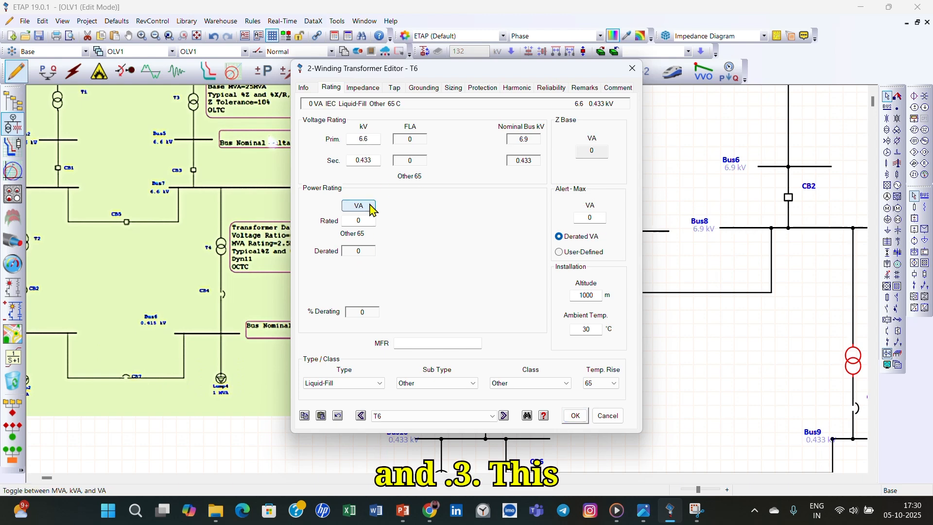
{"action": "left_click", "coordinate": [372, 208]}
{"action": "left_click", "coordinate": [359, 221]}
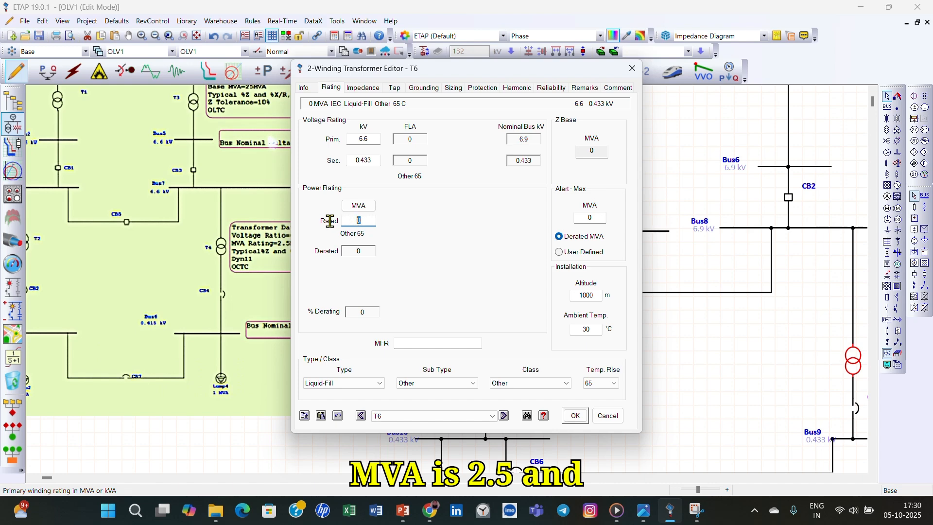
{"action": "type", "text": "2.5"}
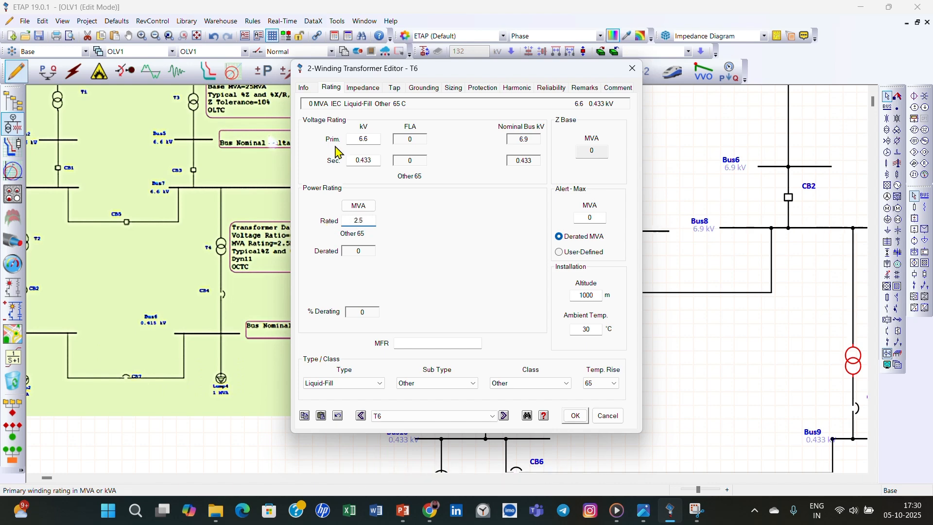
- Apply the typical Z and X/R values to T6's impedance and accept the transformer data
{"action": "left_click", "coordinate": [363, 88]}
{"action": "left_click", "coordinate": [371, 202]}
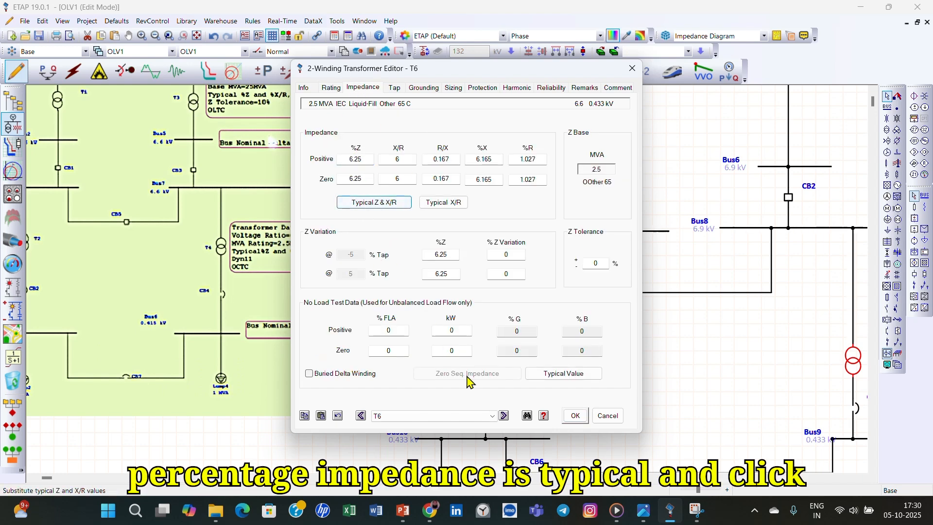
{"action": "left_click", "coordinate": [575, 415]}
- Bring the reference LVCB data into view and open the ratings of low-voltage breaker CB4 between T5 and Bus10
{"action": "scroll", "coordinate": [656, 387], "scroll_direction": "down", "scroll_amount": 1}
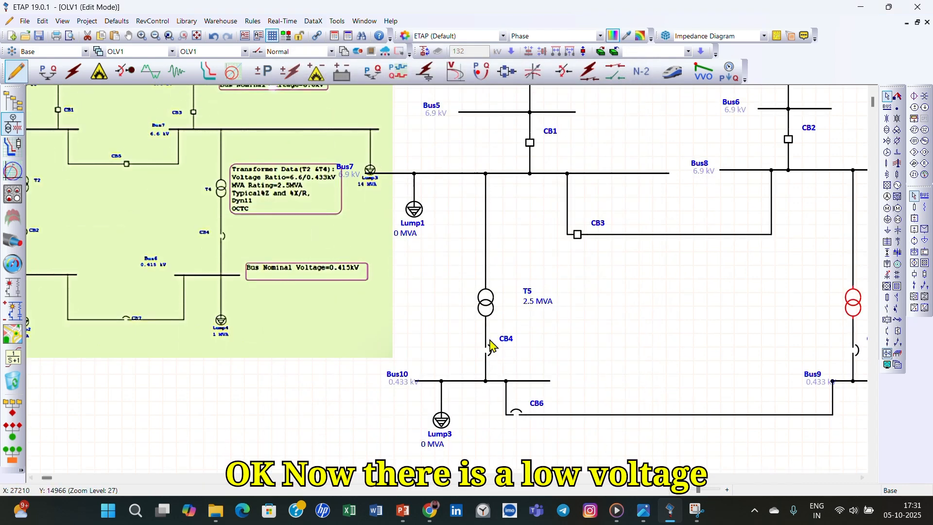
{"action": "left_click", "coordinate": [31, 478]}
{"action": "left_click", "coordinate": [31, 477]}
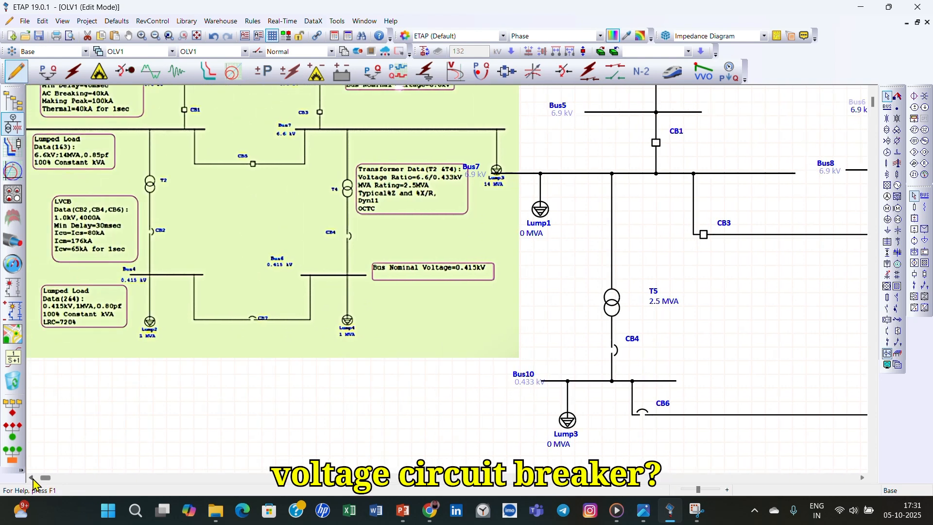
{"action": "double_click", "coordinate": [615, 355]}
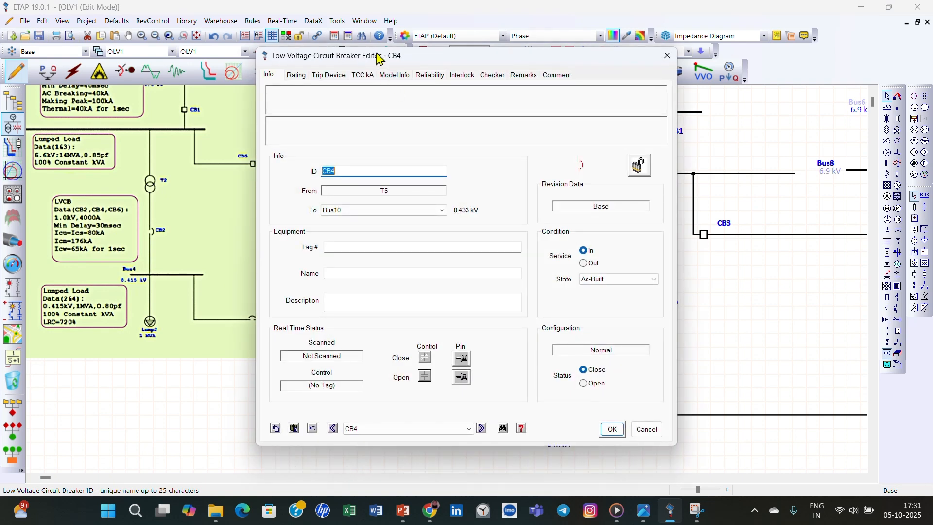
{"action": "left_click_drag", "start_coordinate": [379, 57], "coordinate": [542, 60]}
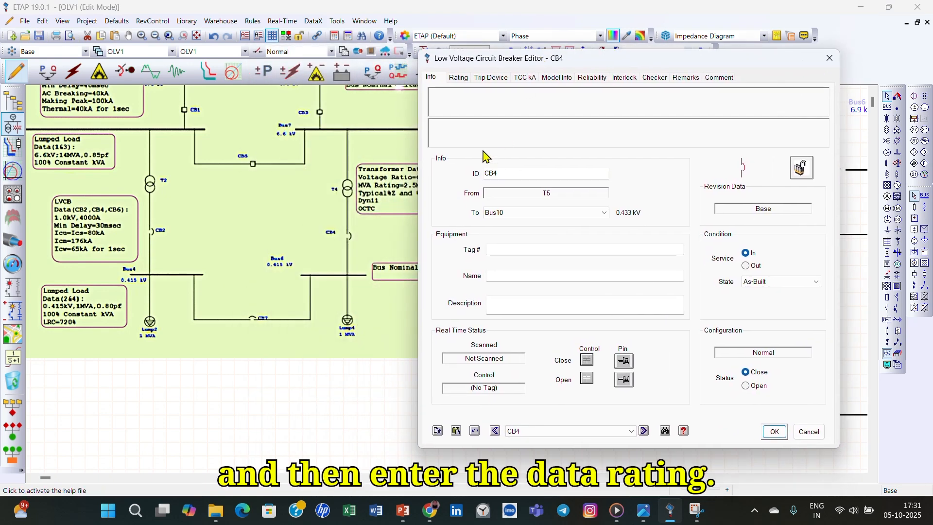
{"action": "left_click", "coordinate": [469, 79]}
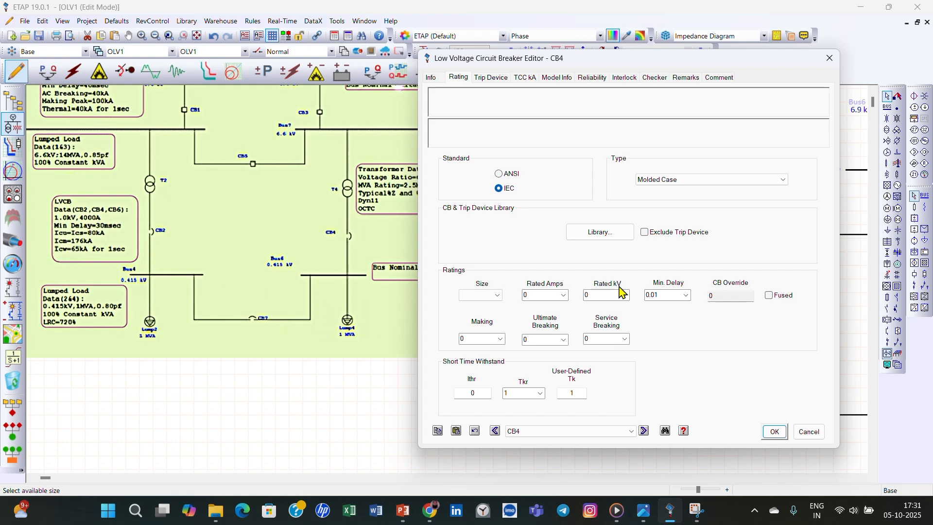
- Open CB4's breaker library and look through the ABB and Allen-Bradley molded-case models for a 1 kV rating
{"action": "left_click", "coordinate": [608, 232]}
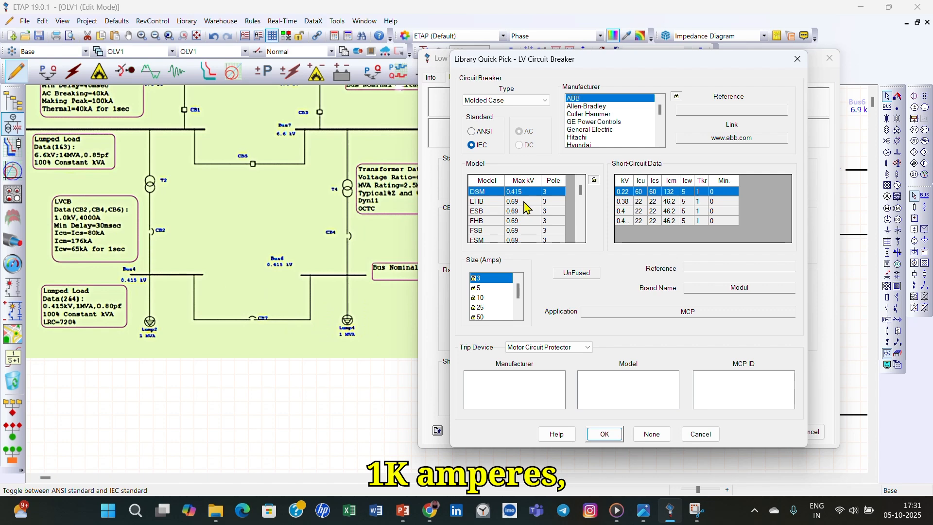
{"action": "scroll", "coordinate": [529, 218], "scroll_direction": "down", "scroll_amount": 5}
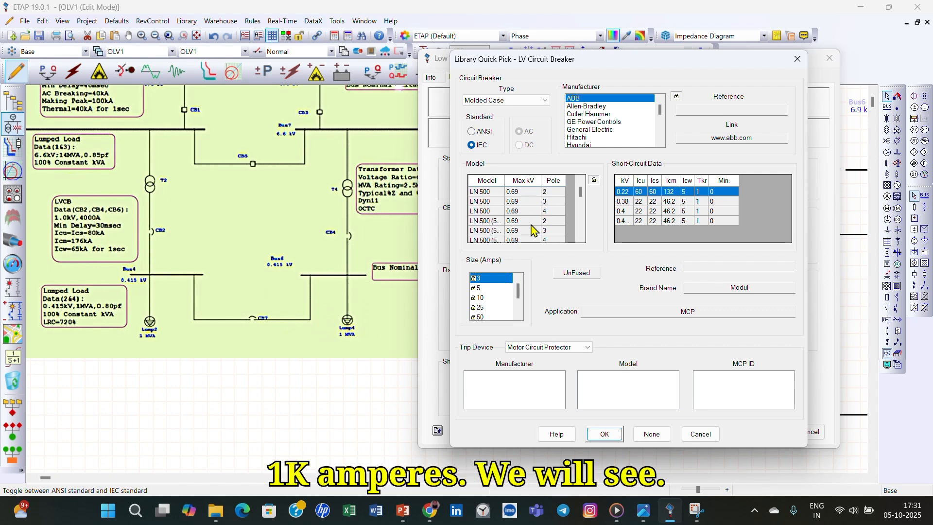
{"action": "scroll", "coordinate": [533, 229], "scroll_direction": "down", "scroll_amount": 6}
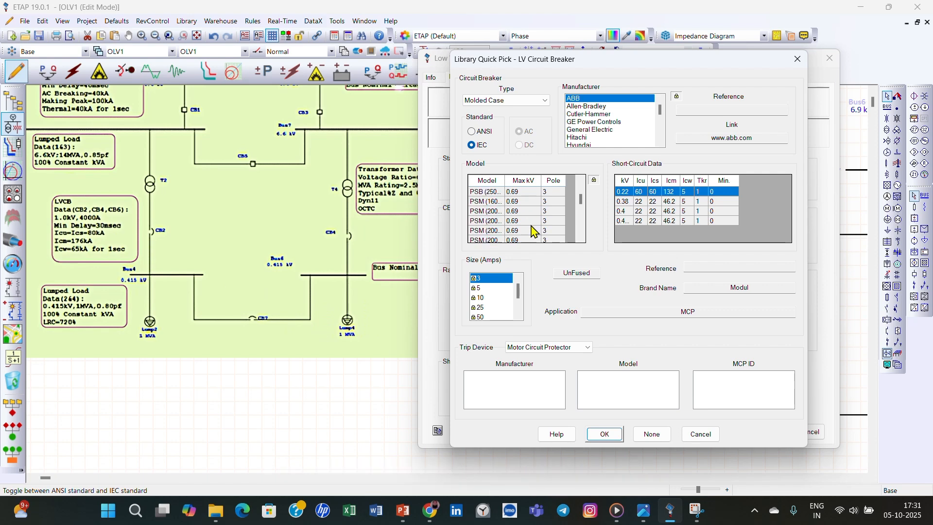
{"action": "scroll", "coordinate": [533, 230], "scroll_direction": "down", "scroll_amount": 5}
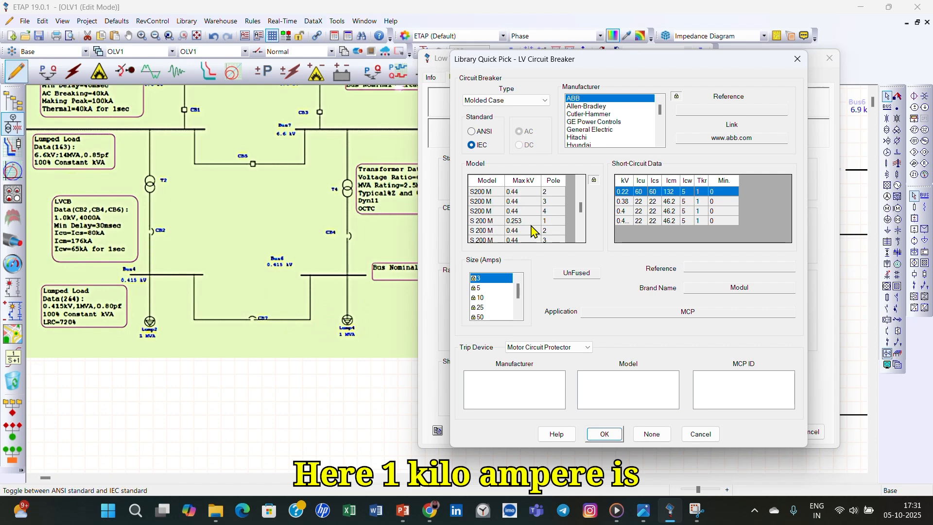
{"action": "scroll", "coordinate": [533, 230], "scroll_direction": "down", "scroll_amount": 4}
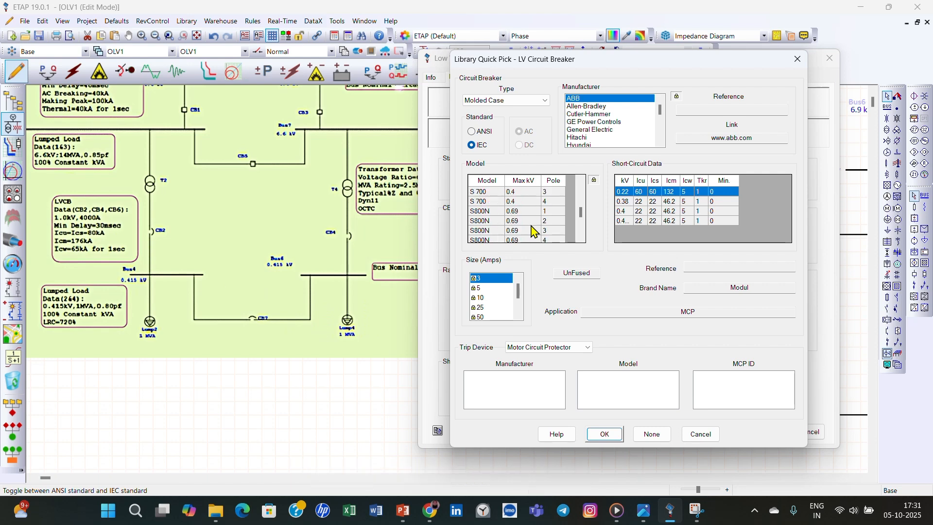
{"action": "scroll", "coordinate": [533, 229], "scroll_direction": "down", "scroll_amount": 6}
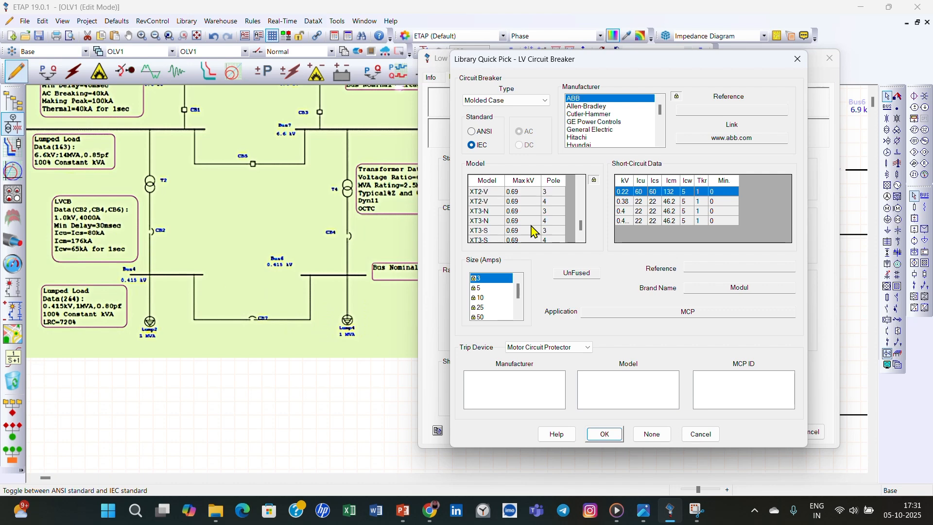
{"action": "scroll", "coordinate": [533, 230], "scroll_direction": "down", "scroll_amount": 3}
{"action": "left_click", "coordinate": [601, 105]}
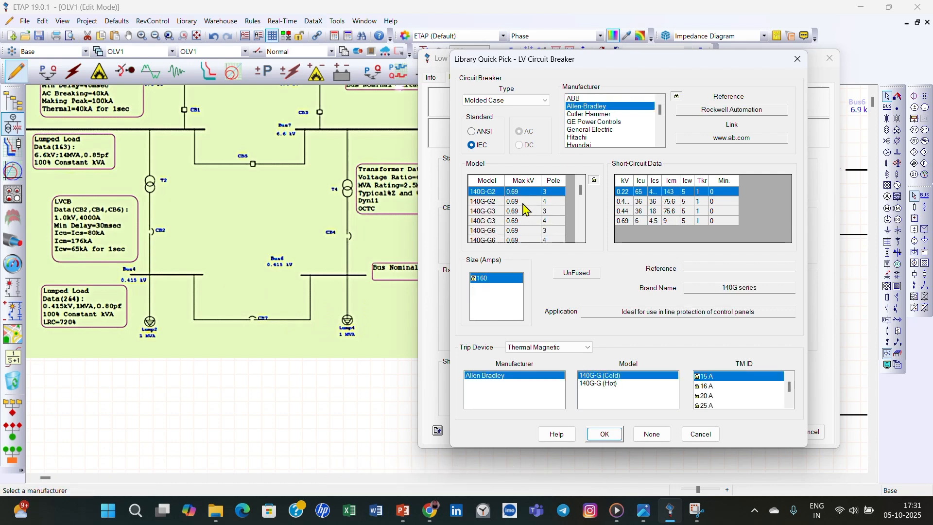
- Switch the library's breaker type to Power CB and look through the ABB models for a 1 kV rating
{"action": "left_click", "coordinate": [536, 99]}
{"action": "left_click", "coordinate": [521, 119]}
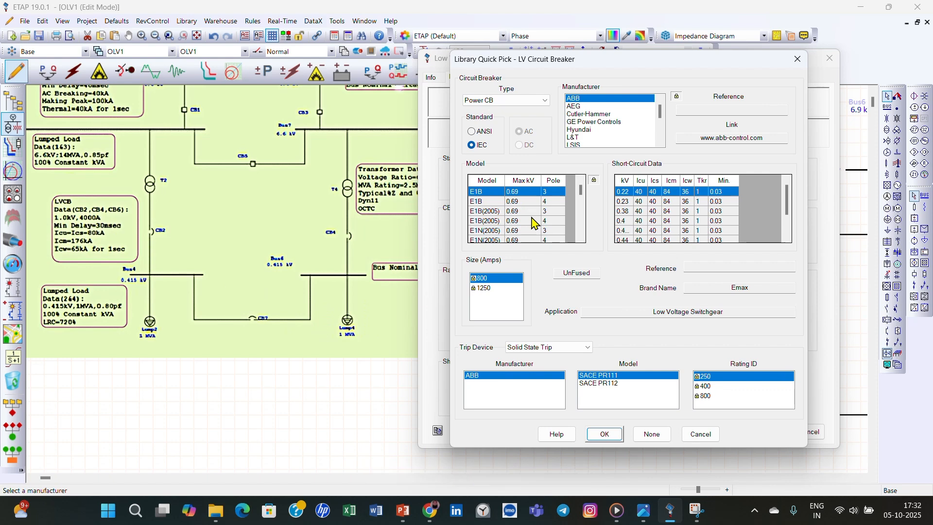
{"action": "scroll", "coordinate": [535, 222], "scroll_direction": "down", "scroll_amount": 5}
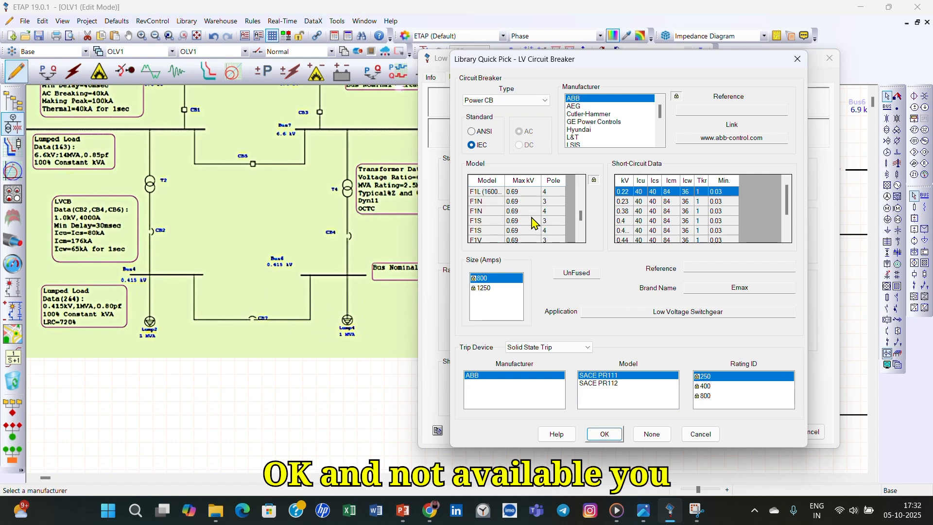
{"action": "scroll", "coordinate": [534, 222], "scroll_direction": "down", "scroll_amount": 3}
{"action": "scroll", "coordinate": [535, 223], "scroll_direction": "up", "scroll_amount": 5}
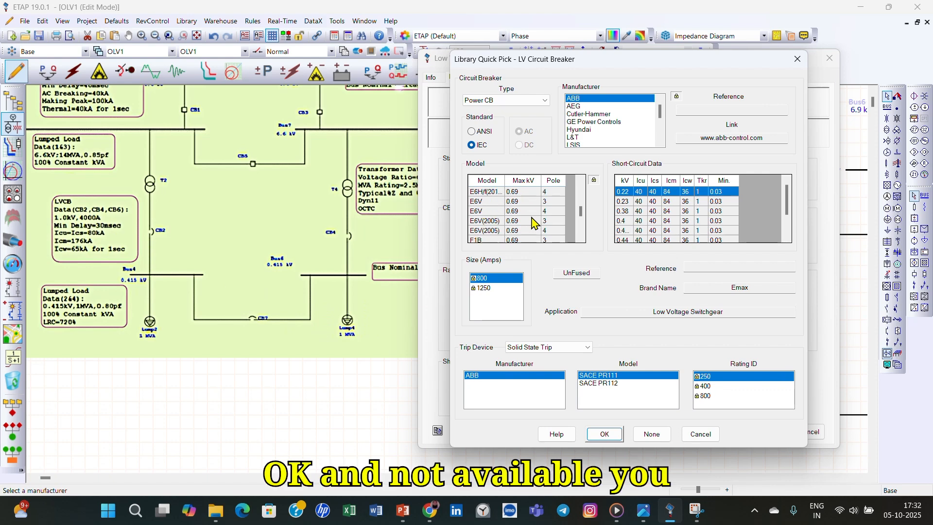
- Load the three-pole AEG ME 637H power breaker into CB4 with its 1 kV short-circuit data
{"action": "left_click", "coordinate": [586, 107]}
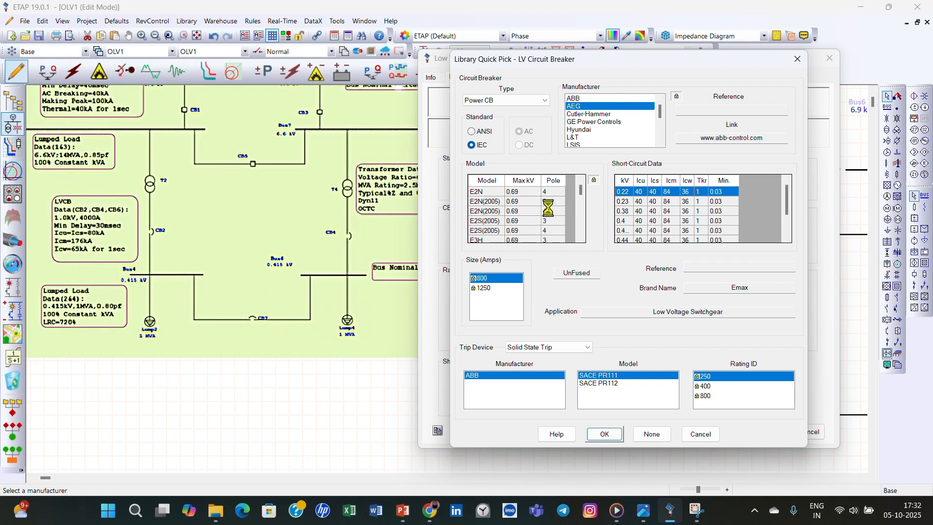
{"action": "scroll", "coordinate": [627, 227], "scroll_direction": "down", "scroll_amount": 1}
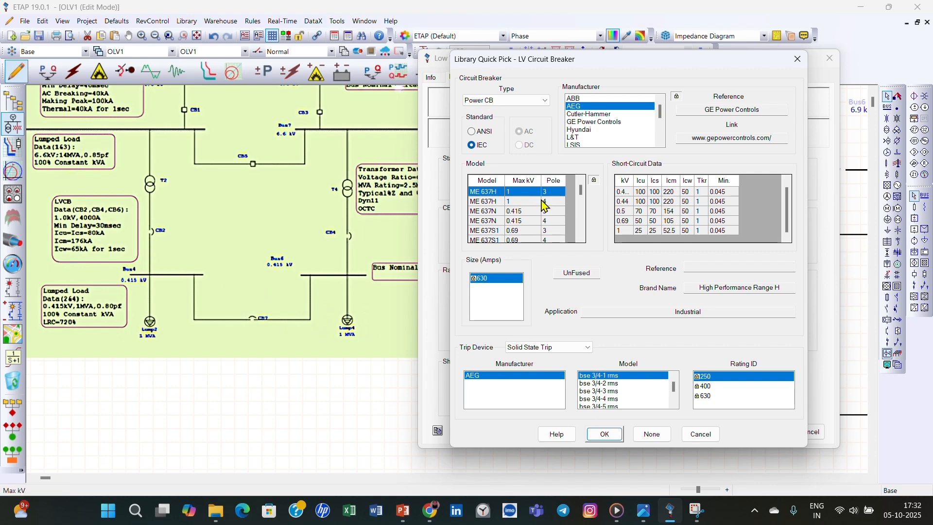
{"action": "left_click", "coordinate": [628, 231]}
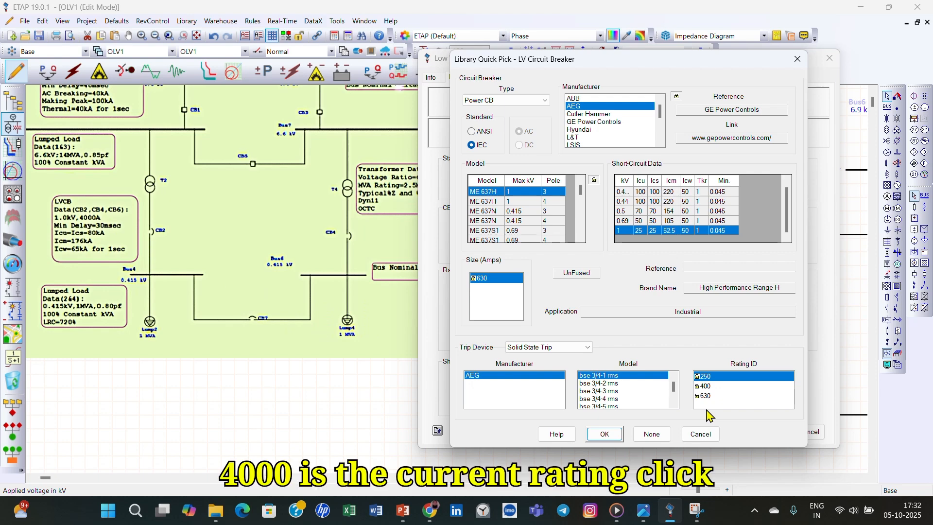
{"action": "left_click", "coordinate": [604, 434]}
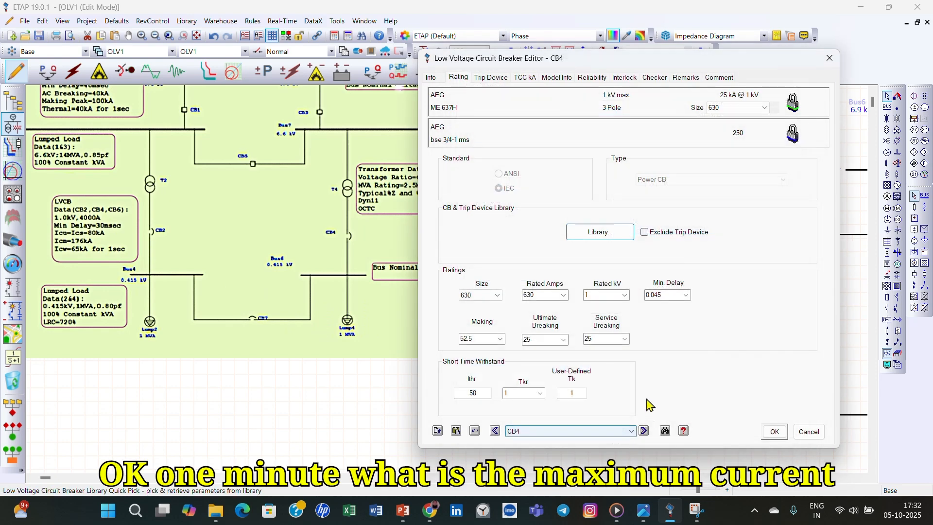
- Replace CB4's library breaker with the three-pole Siemens 3WL13H 40, size 4000 A, using its 1 kV short-circuit data
{"action": "left_click", "coordinate": [563, 295]}
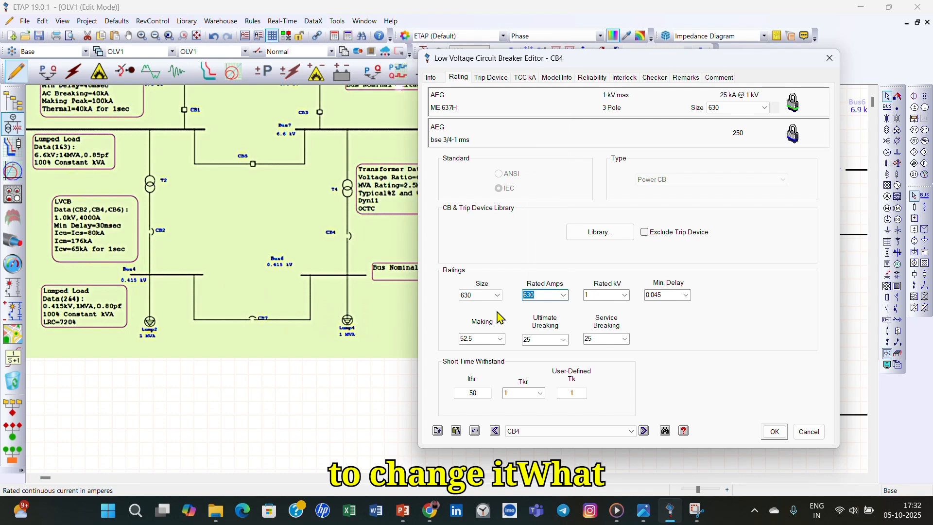
{"action": "left_click", "coordinate": [495, 297]}
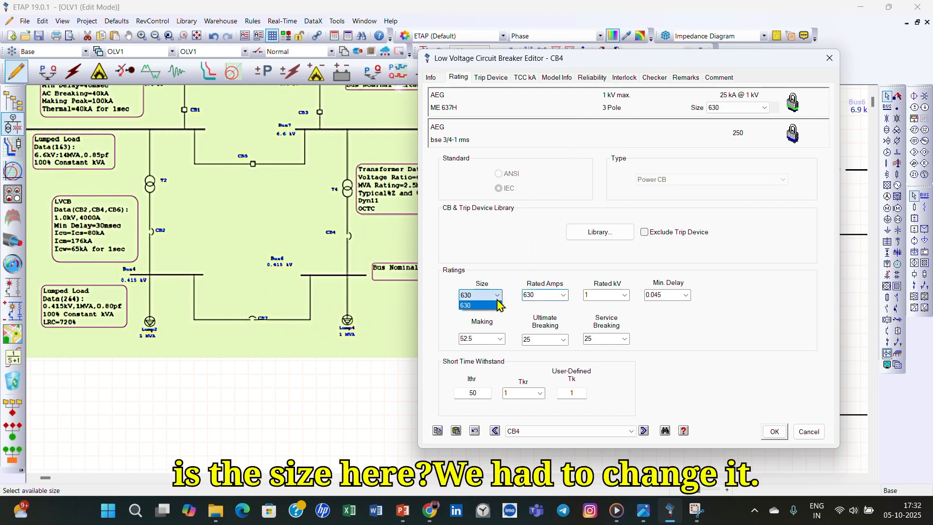
{"action": "left_click", "coordinate": [599, 241]}
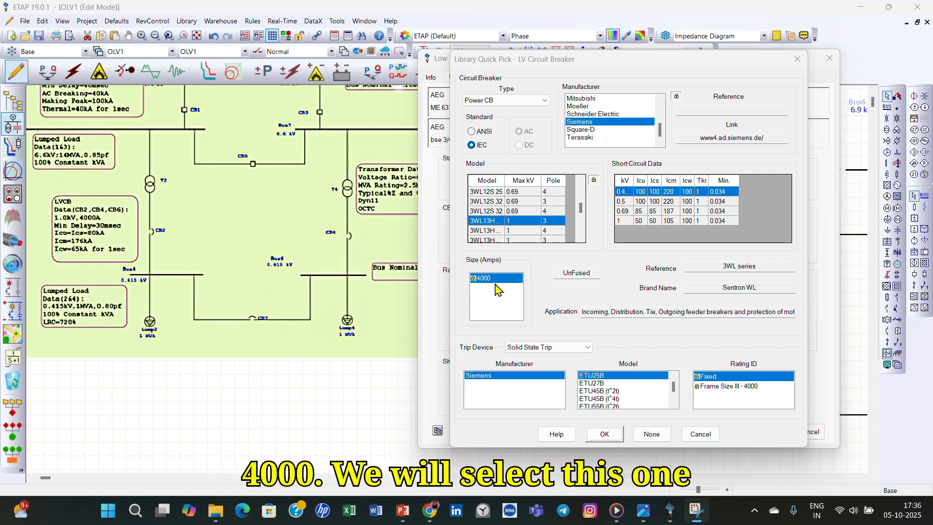
{"action": "left_click", "coordinate": [632, 221]}
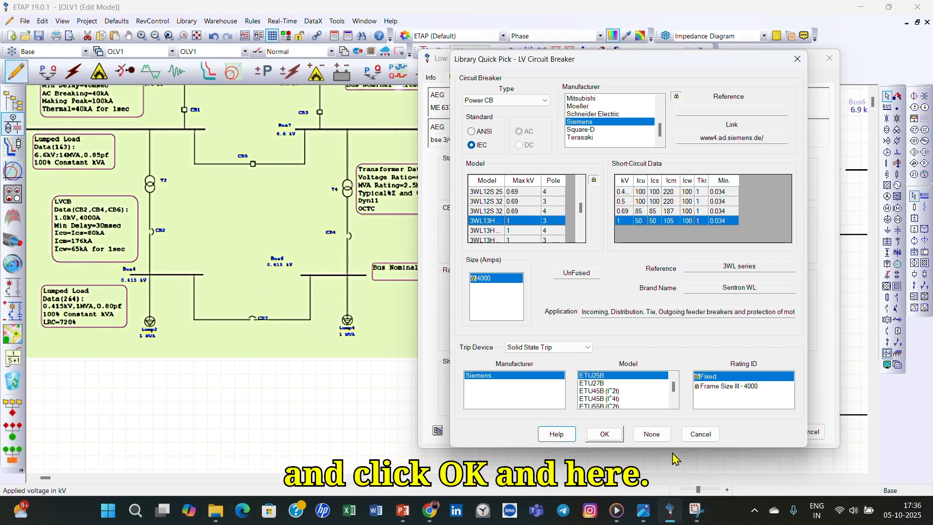
{"action": "left_click", "coordinate": [605, 434]}
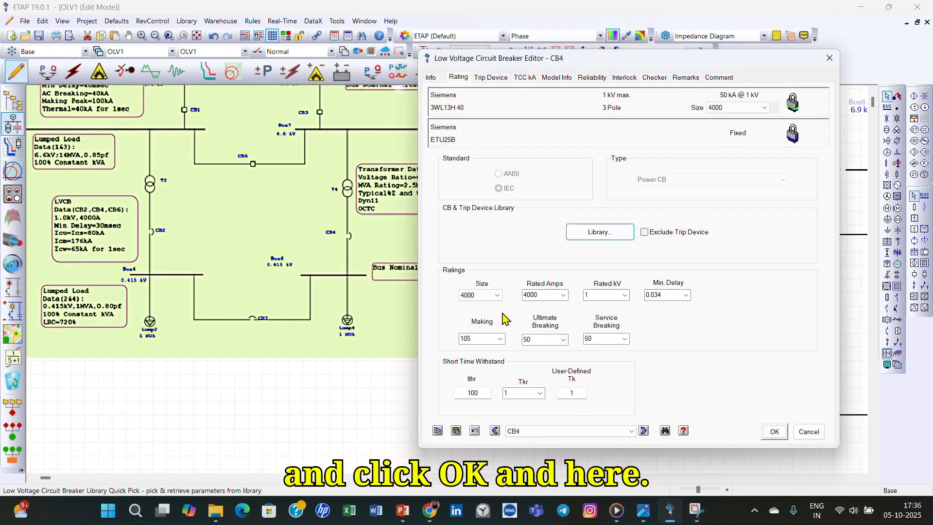
- Reapply the Siemens 3WL13H 40 selection from the library and close CB4's editor without accepting the data
{"action": "left_click", "coordinate": [498, 298]}
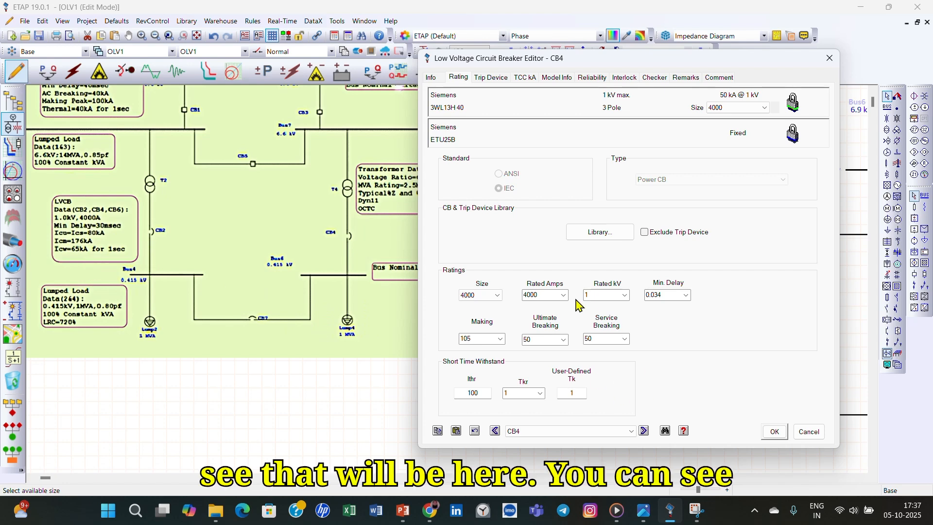
{"action": "left_click", "coordinate": [591, 238]}
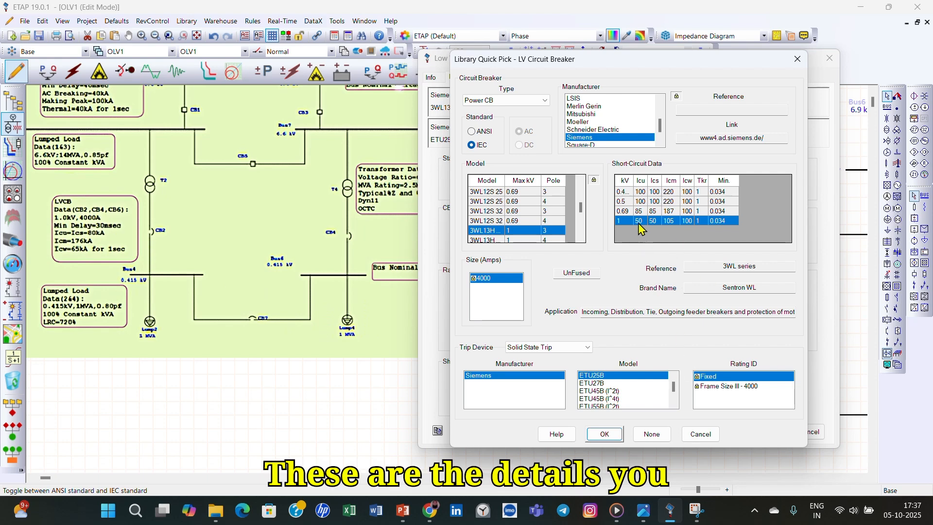
{"action": "left_click", "coordinate": [602, 433]}
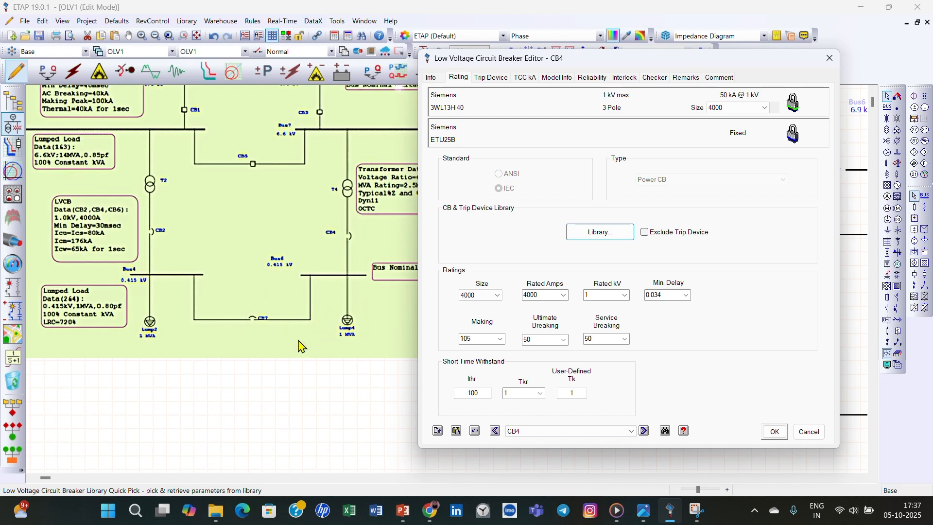
{"action": "left_click", "coordinate": [829, 58]}
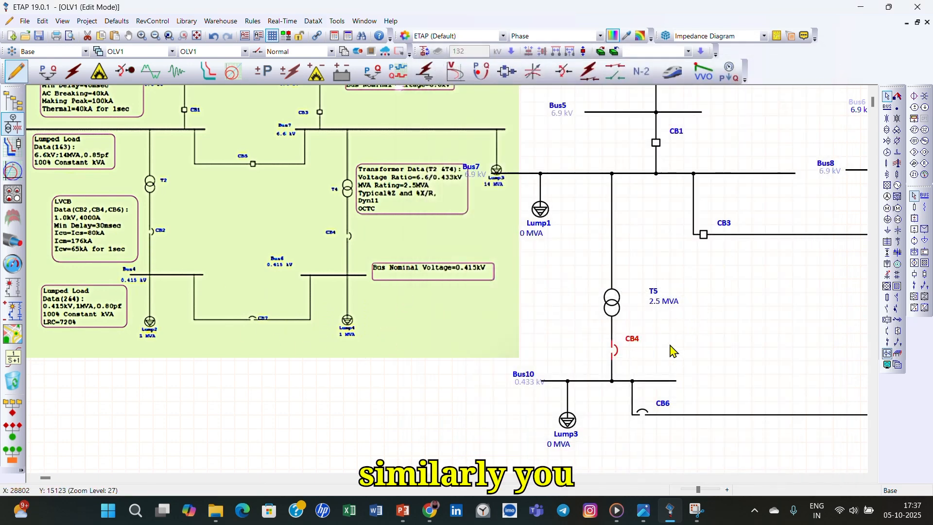
- Reopen CB4's ratings and limit the breaker library to Siemens breakers of type Power CB
{"action": "double_click", "coordinate": [613, 357]}
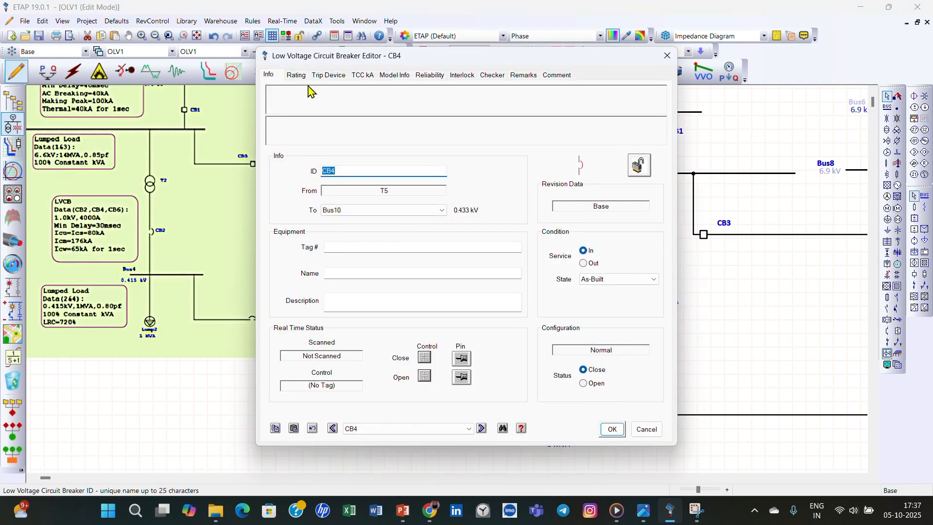
{"action": "left_click", "coordinate": [296, 75]}
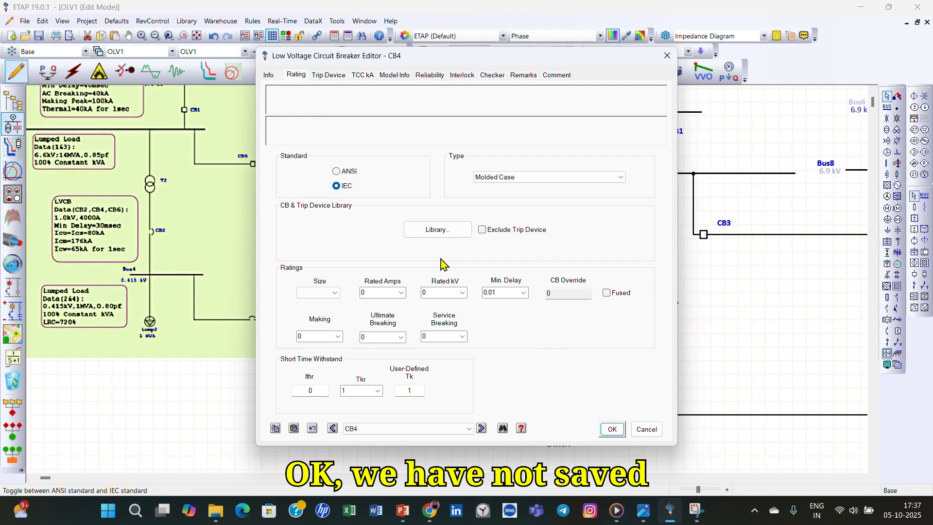
{"action": "left_click", "coordinate": [443, 228]}
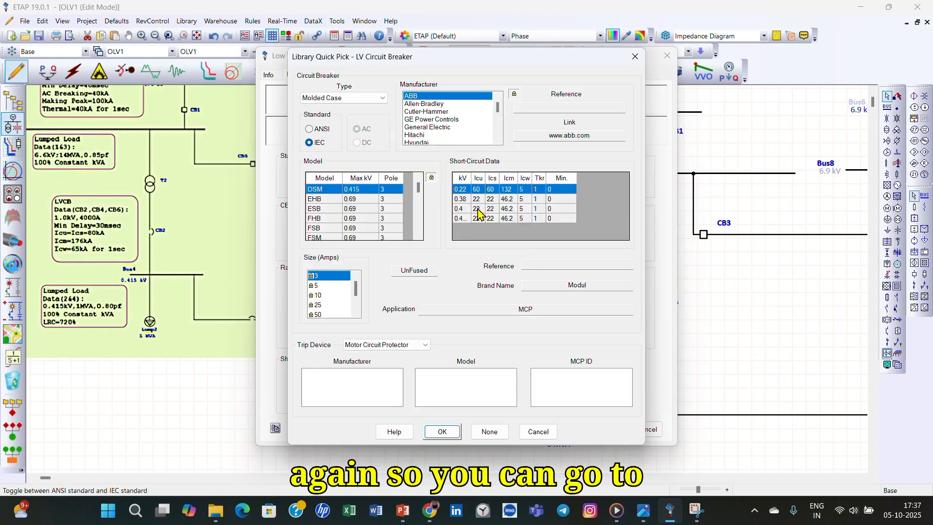
{"action": "left_click_drag", "start_coordinate": [497, 103], "coordinate": [498, 127]}
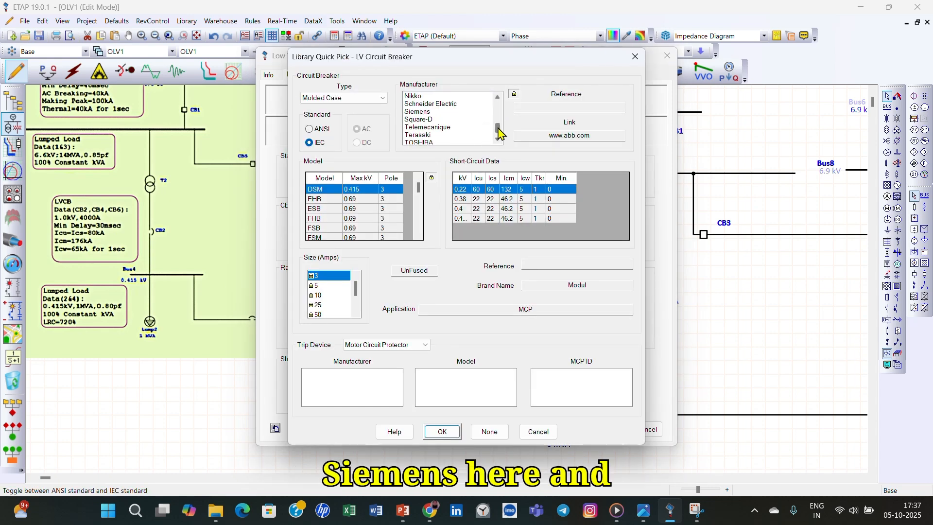
{"action": "left_click", "coordinate": [419, 112]}
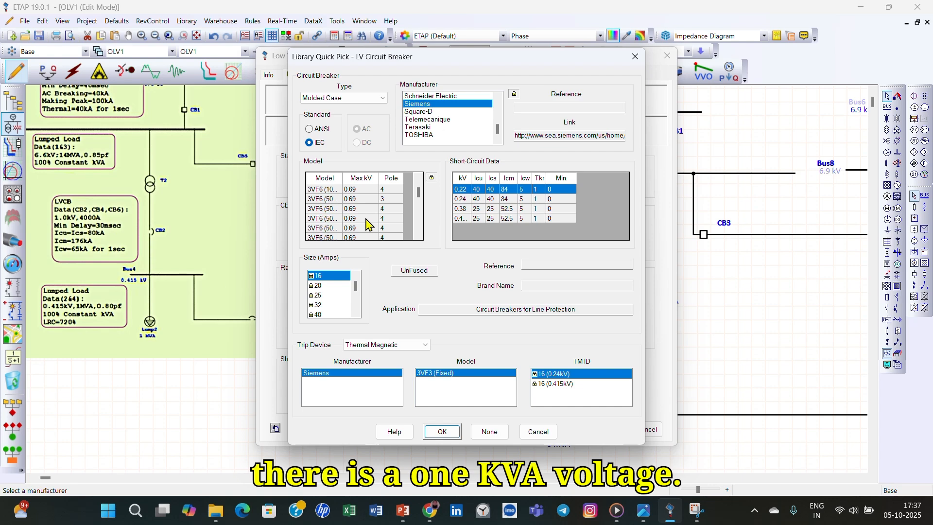
{"action": "scroll", "coordinate": [368, 224], "scroll_direction": "down", "scroll_amount": 5}
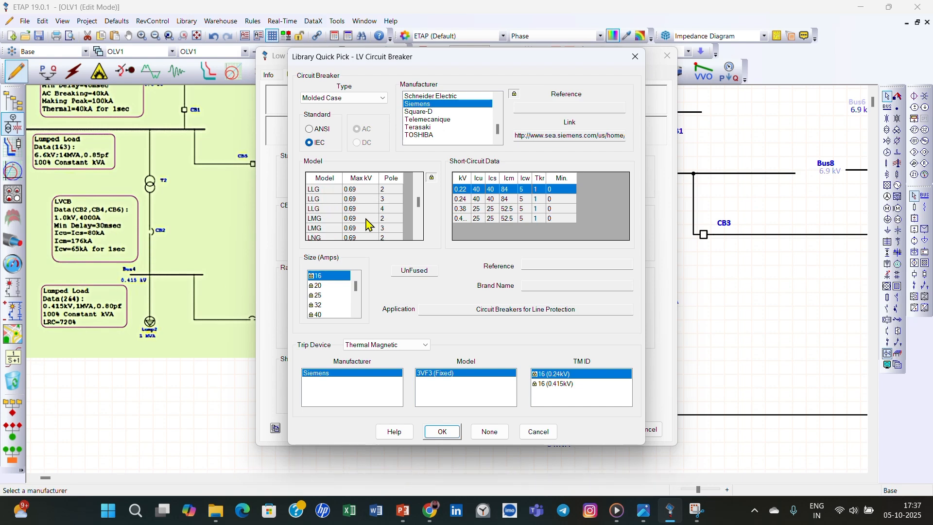
{"action": "left_click", "coordinate": [382, 98]}
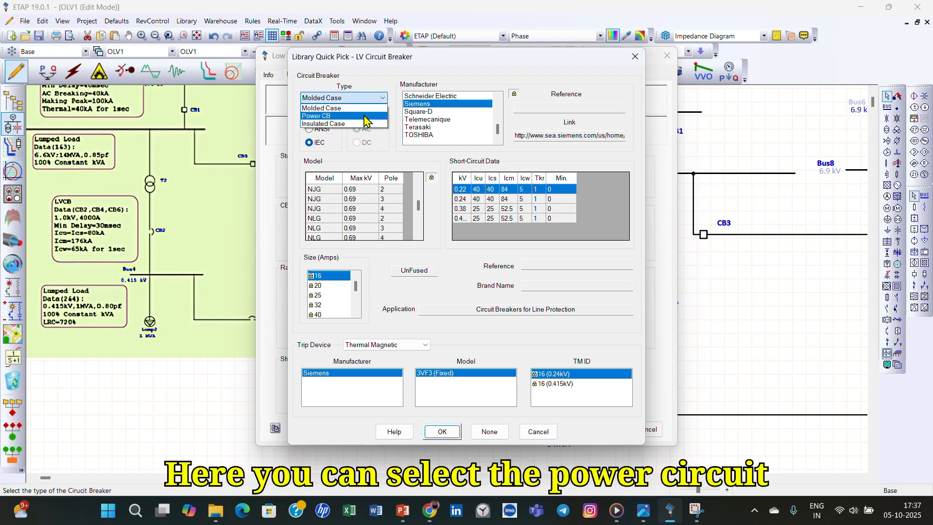
{"action": "left_click", "coordinate": [364, 113]}
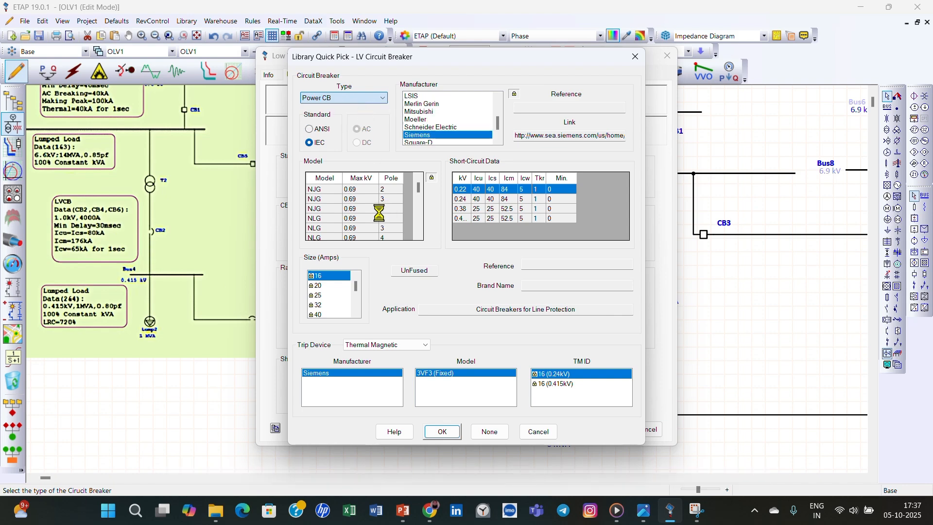
- Check the sizes and short-circuit data of the three-pole 1 kV Siemens 3WL12H models for CB4
{"action": "scroll", "coordinate": [381, 220], "scroll_direction": "down", "scroll_amount": 1}
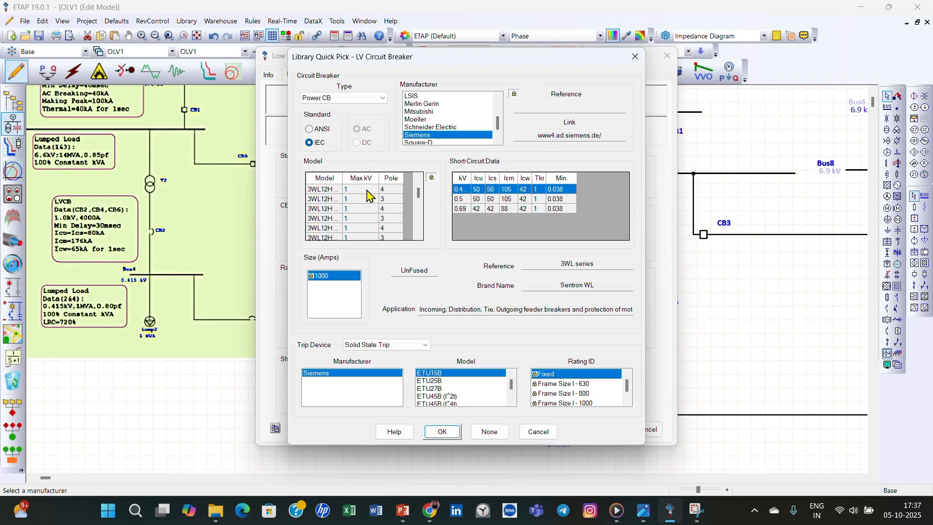
{"action": "left_click", "coordinate": [374, 192]}
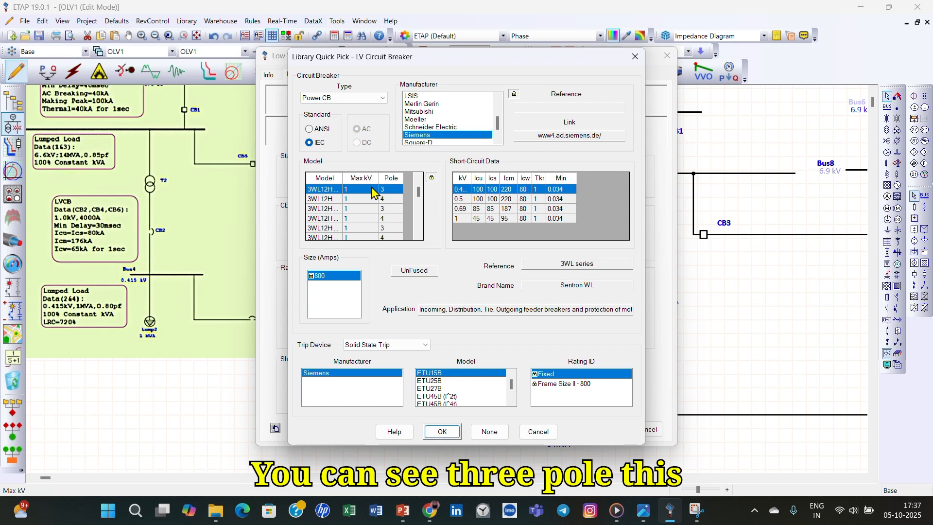
{"action": "left_click", "coordinate": [367, 210]}
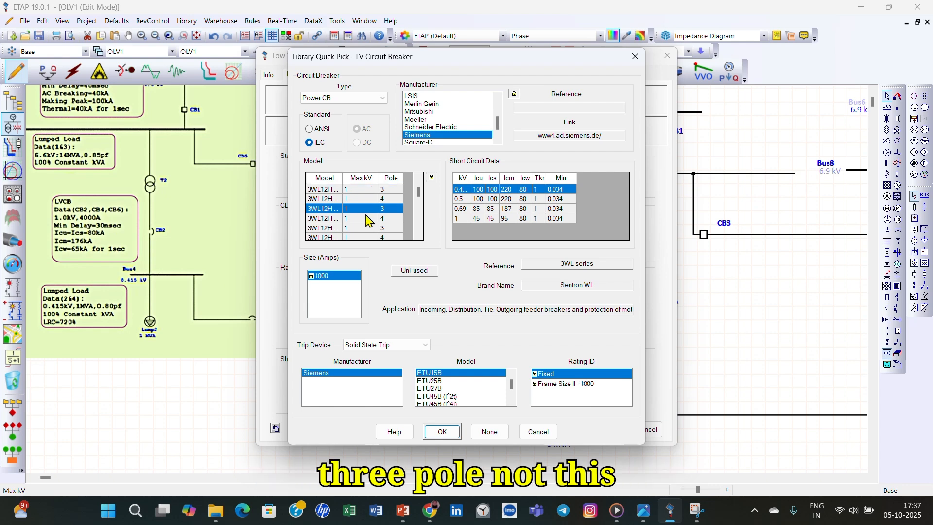
{"action": "scroll", "coordinate": [367, 219], "scroll_direction": "down", "scroll_amount": 1}
{"action": "left_click", "coordinate": [370, 200]}
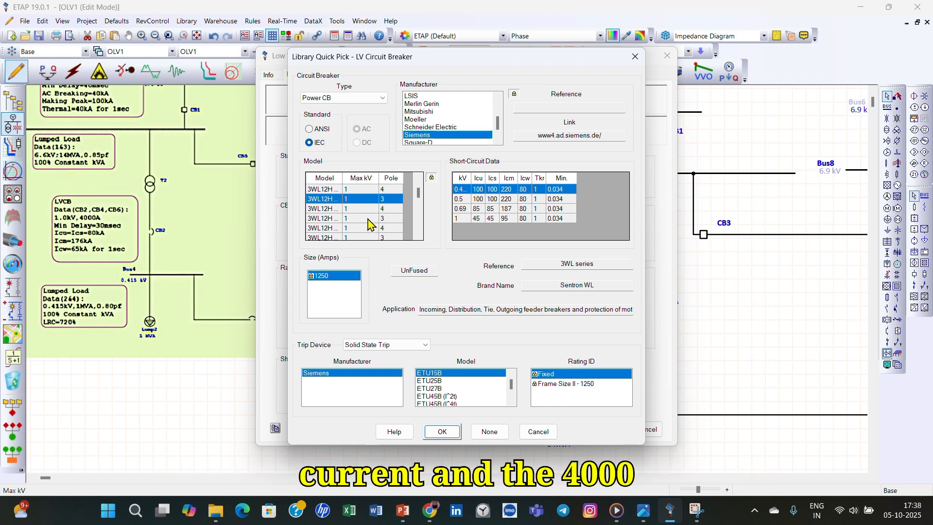
{"action": "left_click", "coordinate": [368, 219]}
{"action": "scroll", "coordinate": [371, 234], "scroll_direction": "down", "scroll_amount": 2}
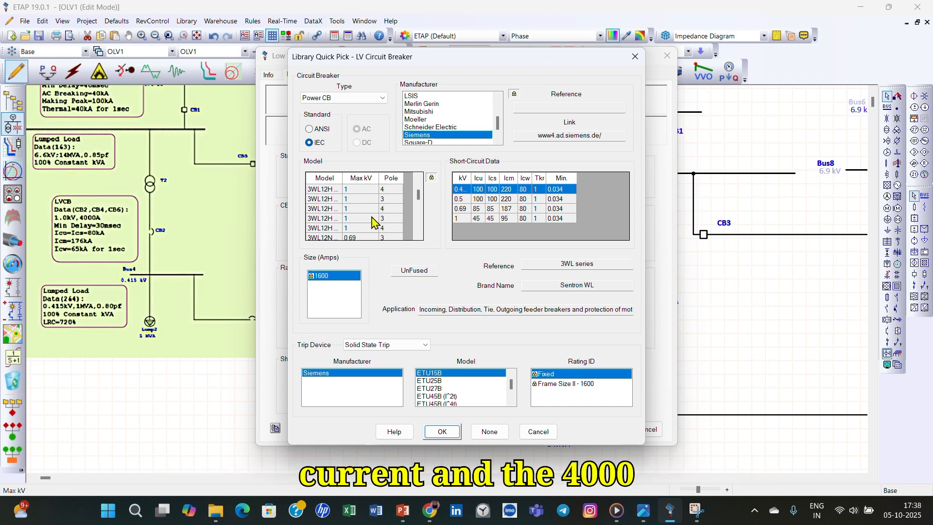
{"action": "left_click", "coordinate": [373, 200]}
{"action": "left_click", "coordinate": [373, 220]}
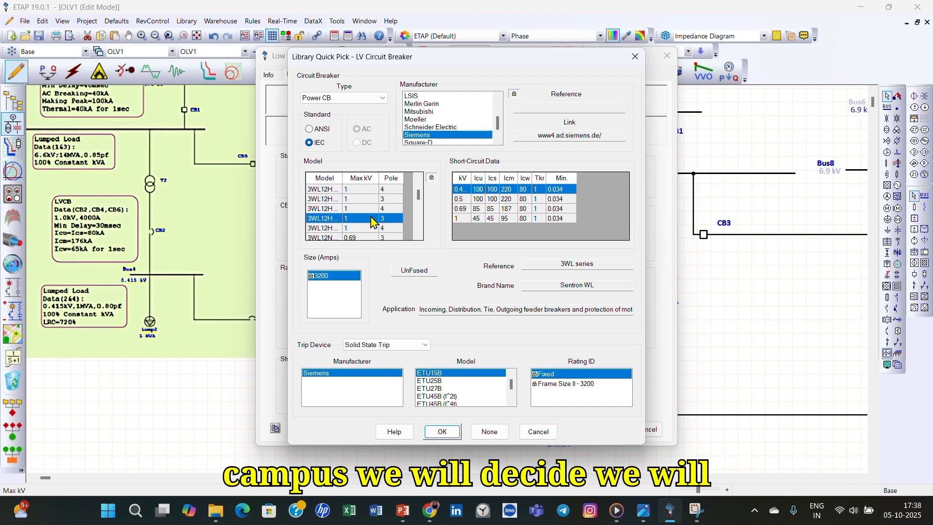
- Assign the three-pole Siemens 3WL13H 40, size 4000 A, to CB4 with its 1 kV short-circuit data and accept the ratings
{"action": "scroll", "coordinate": [371, 223], "scroll_direction": "down", "scroll_amount": 1}
{"action": "scroll", "coordinate": [373, 226], "scroll_direction": "down", "scroll_amount": 1}
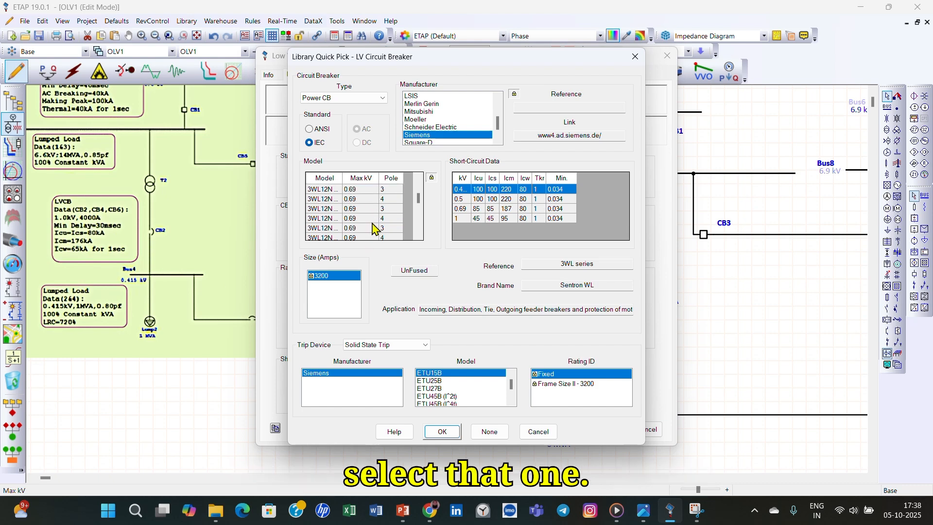
{"action": "scroll", "coordinate": [374, 227], "scroll_direction": "down", "scroll_amount": 1}
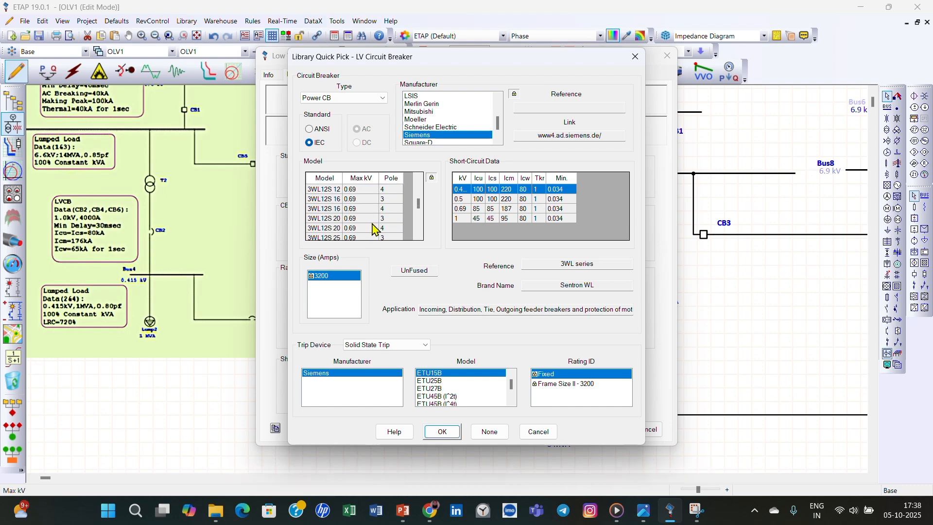
{"action": "scroll", "coordinate": [374, 224], "scroll_direction": "down", "scroll_amount": 1}
{"action": "left_click", "coordinate": [371, 220]}
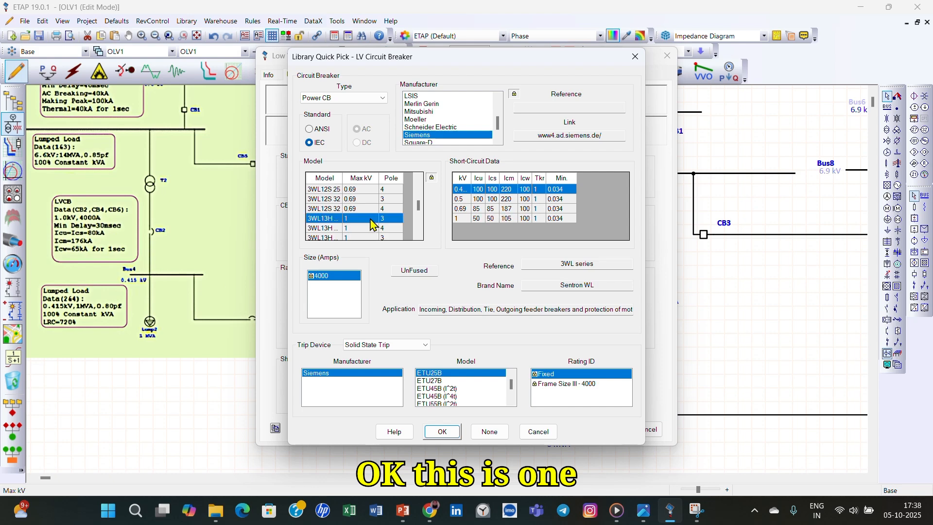
{"action": "left_click", "coordinate": [471, 209]}
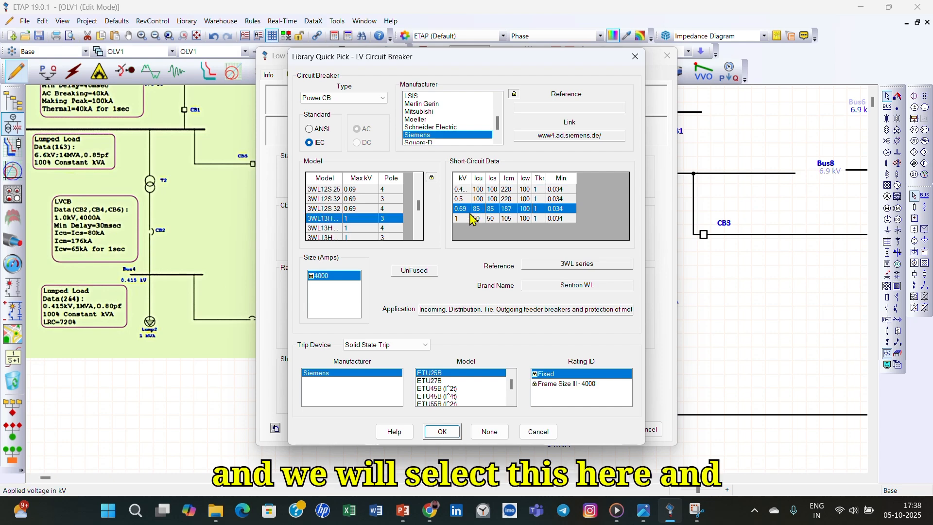
{"action": "left_click", "coordinate": [480, 219]}
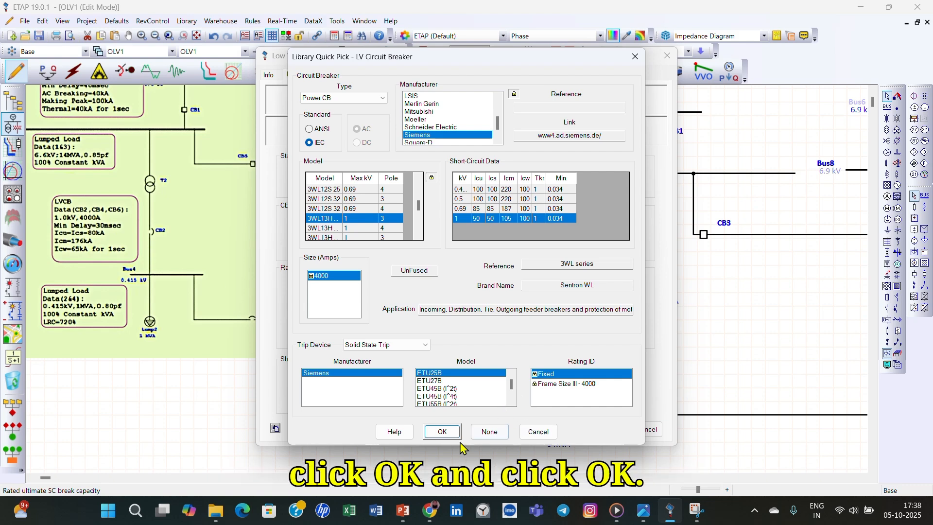
{"action": "left_click", "coordinate": [442, 432]}
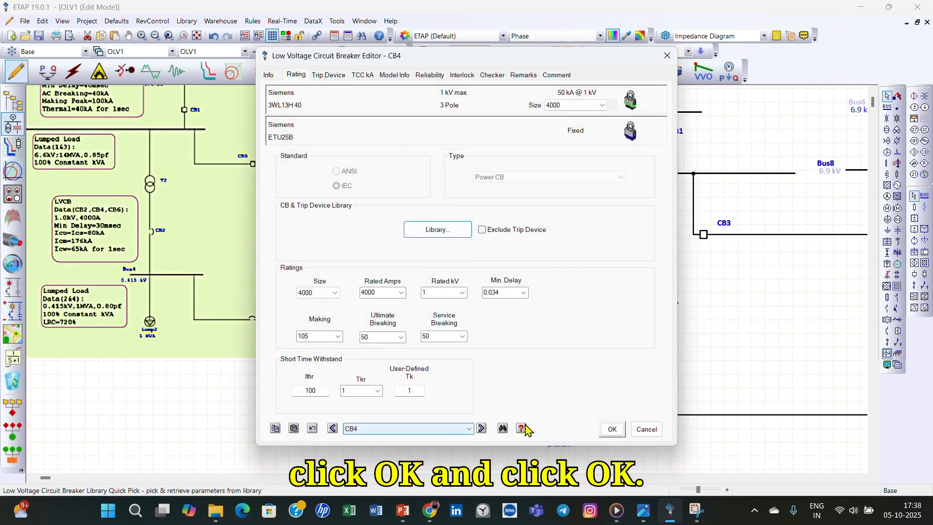
{"action": "left_click", "coordinate": [612, 429]}
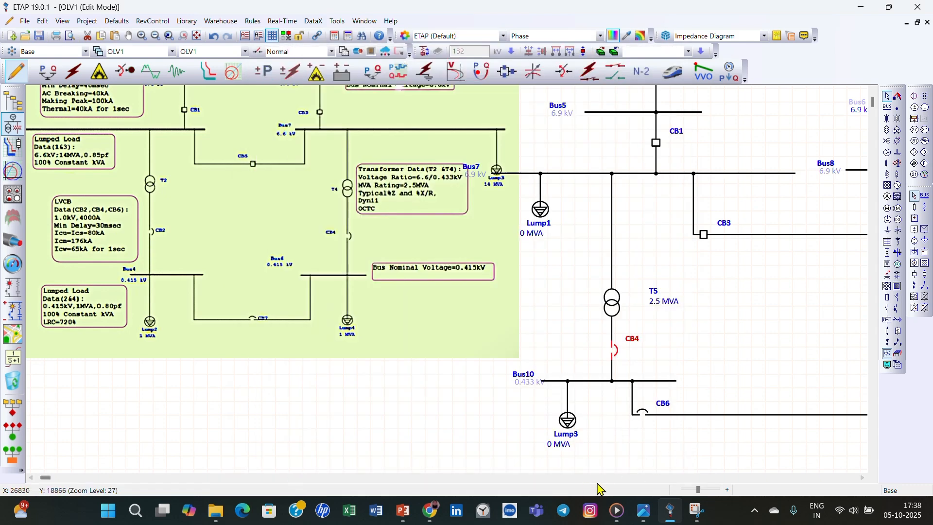
- Open CB5's ratings and limit the breaker library to Siemens breakers of type Power CB
{"action": "left_click", "coordinate": [863, 478]}
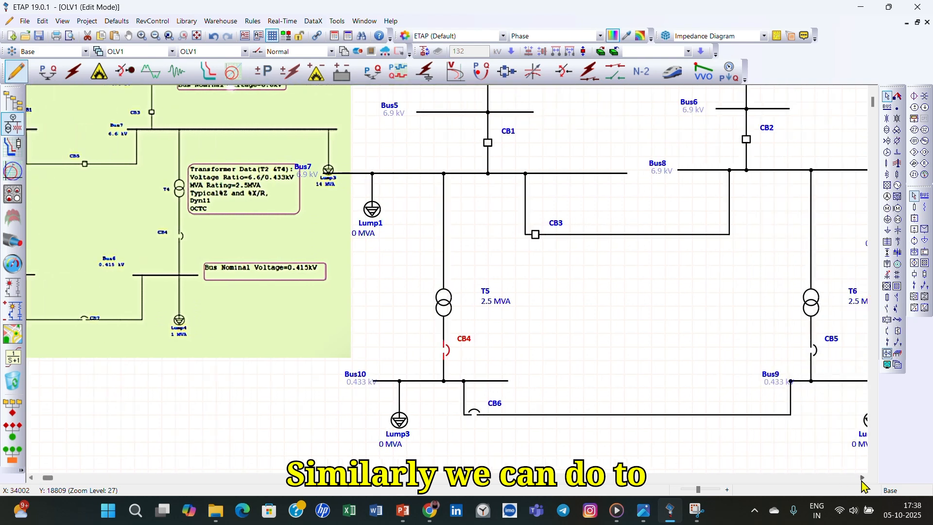
{"action": "double_click", "coordinate": [773, 350]}
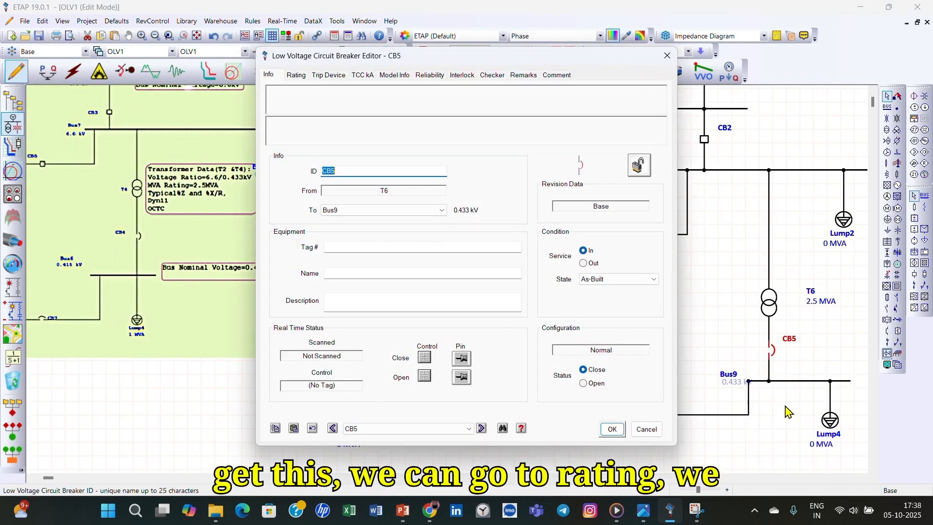
{"action": "left_click", "coordinate": [296, 75]}
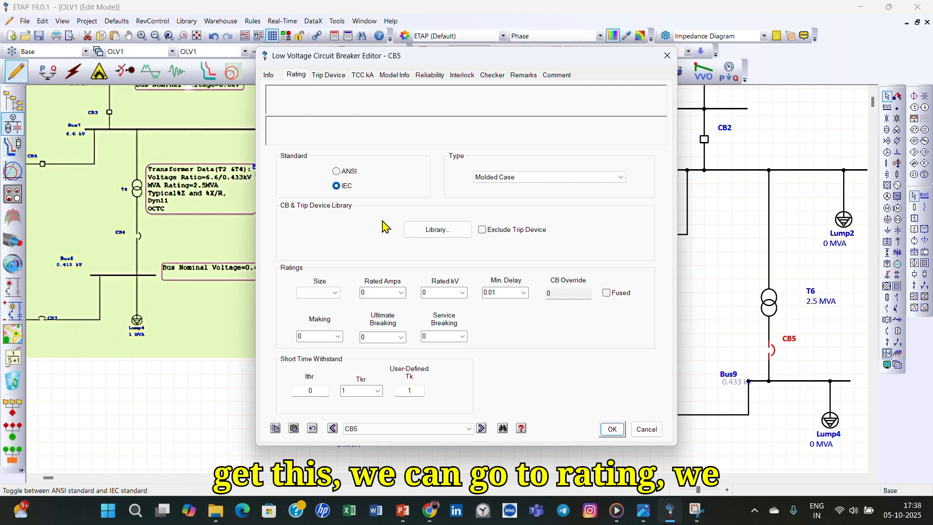
{"action": "left_click", "coordinate": [445, 235]}
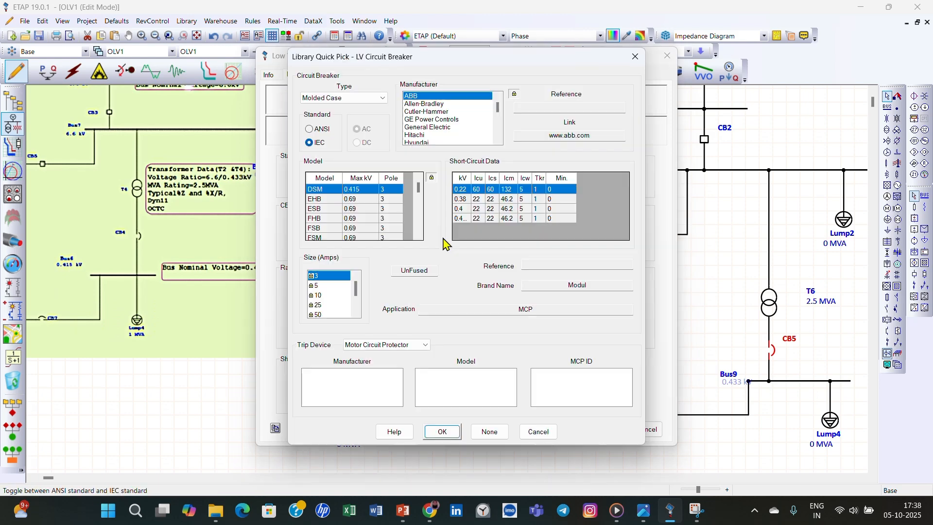
{"action": "left_click", "coordinate": [370, 99]}
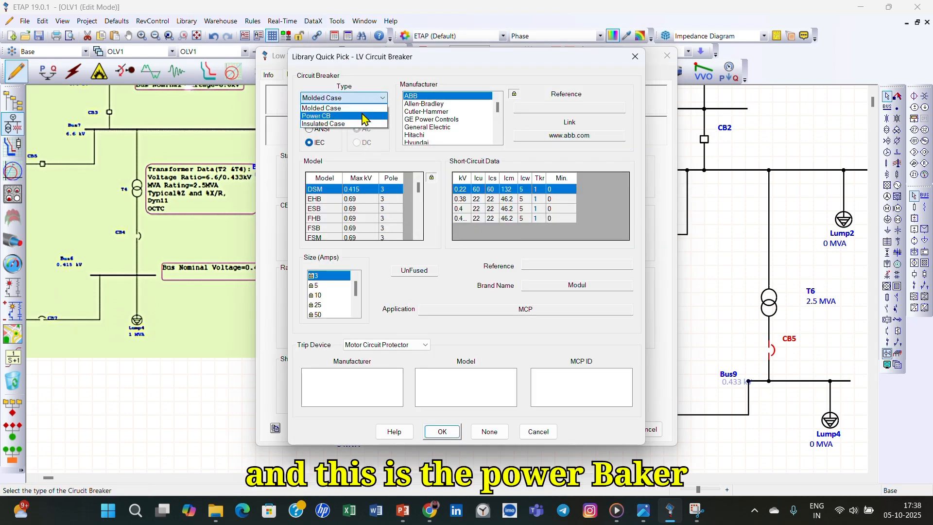
{"action": "left_click", "coordinate": [364, 116]}
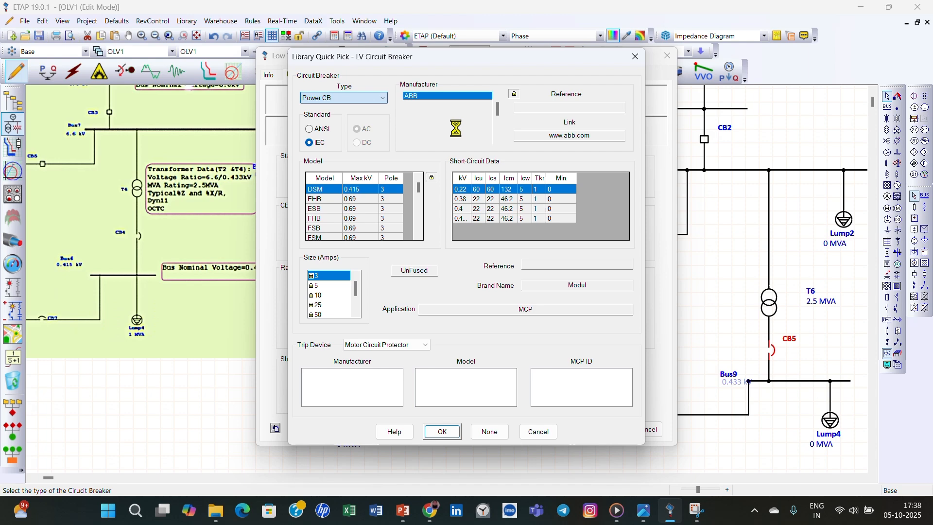
{"action": "scroll", "coordinate": [457, 134], "scroll_direction": "down", "scroll_amount": 1}
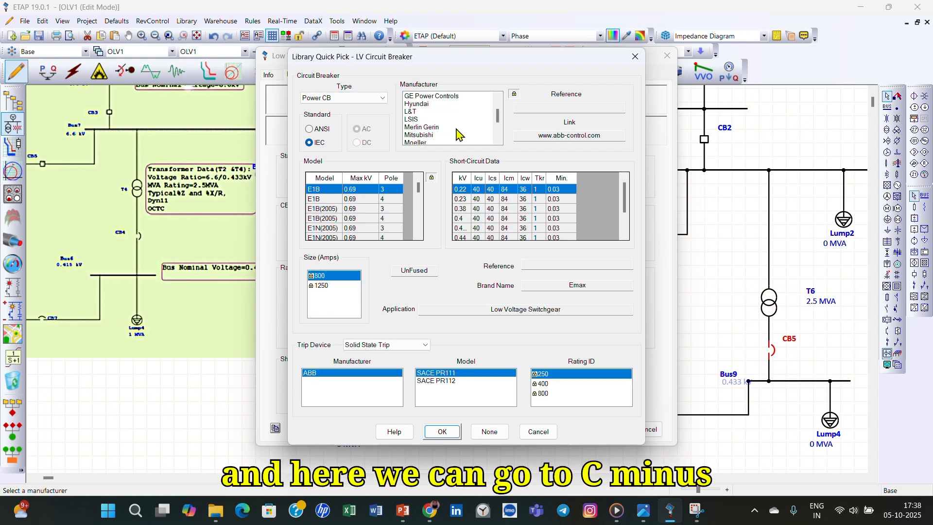
{"action": "scroll", "coordinate": [456, 135], "scroll_direction": "down", "scroll_amount": 2}
{"action": "left_click", "coordinate": [422, 119]}
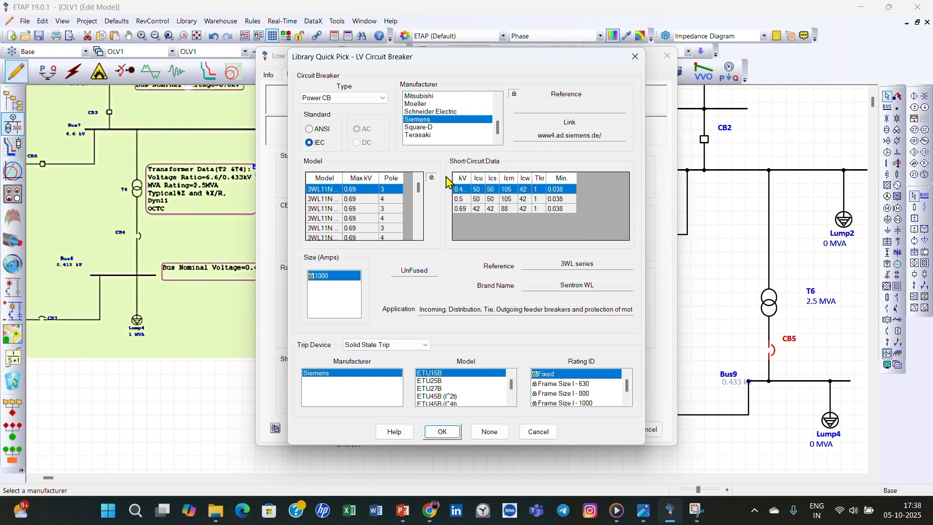
- Assign the three-pole Siemens 3WL13H 40, size 4000 A, to CB5 with its 1 kV short-circuit data and accept the ratings
{"action": "scroll", "coordinate": [371, 232], "scroll_direction": "down", "scroll_amount": 3}
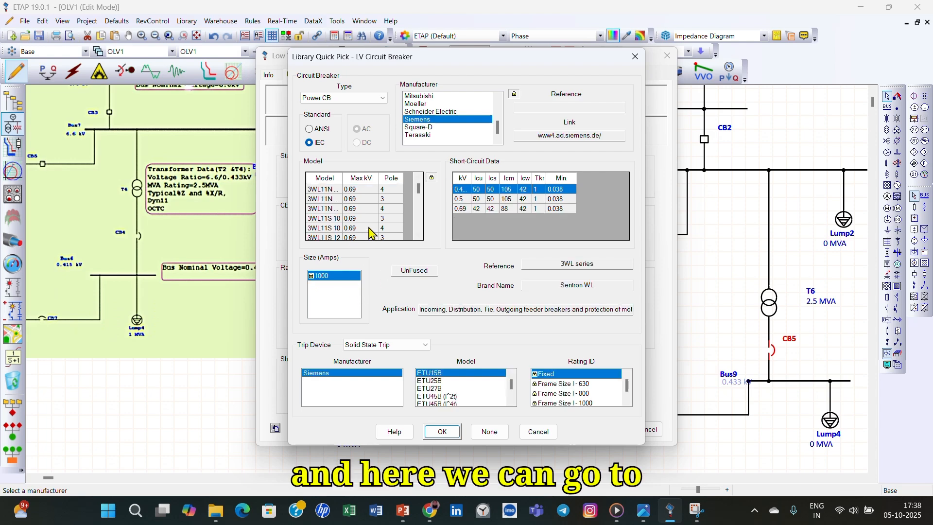
{"action": "left_click", "coordinate": [370, 209]}
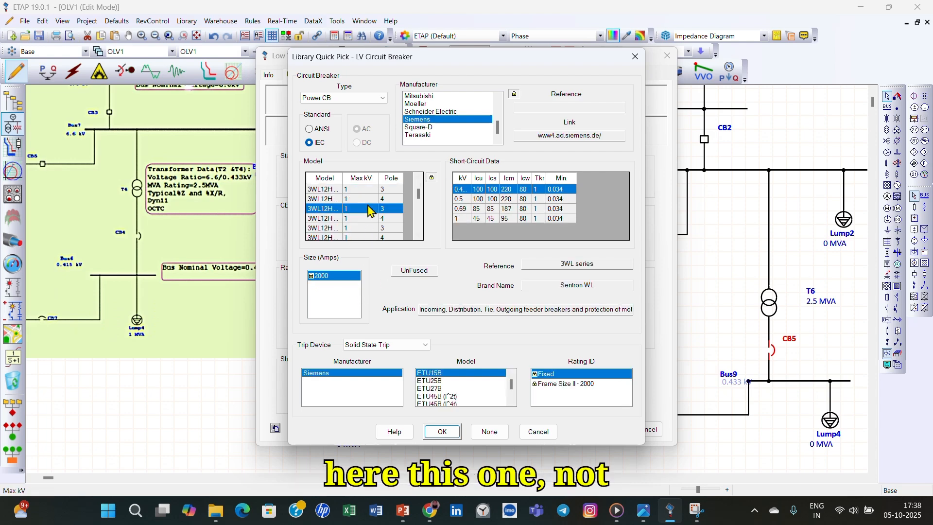
{"action": "scroll", "coordinate": [378, 229], "scroll_direction": "down", "scroll_amount": 1}
{"action": "left_click", "coordinate": [371, 221]}
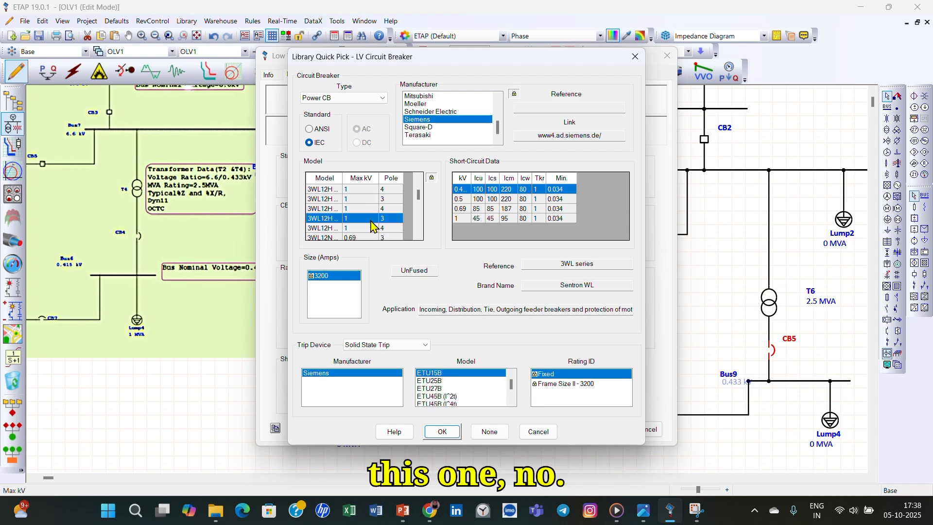
{"action": "scroll", "coordinate": [371, 221], "scroll_direction": "down", "scroll_amount": 1}
{"action": "scroll", "coordinate": [370, 225], "scroll_direction": "down", "scroll_amount": 2}
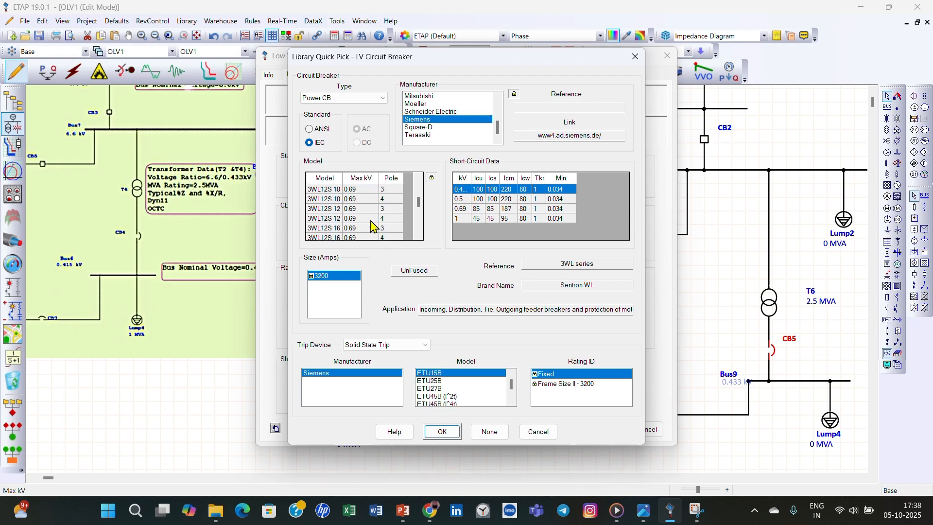
{"action": "scroll", "coordinate": [370, 224], "scroll_direction": "down", "scroll_amount": 1}
{"action": "left_click", "coordinate": [372, 189]}
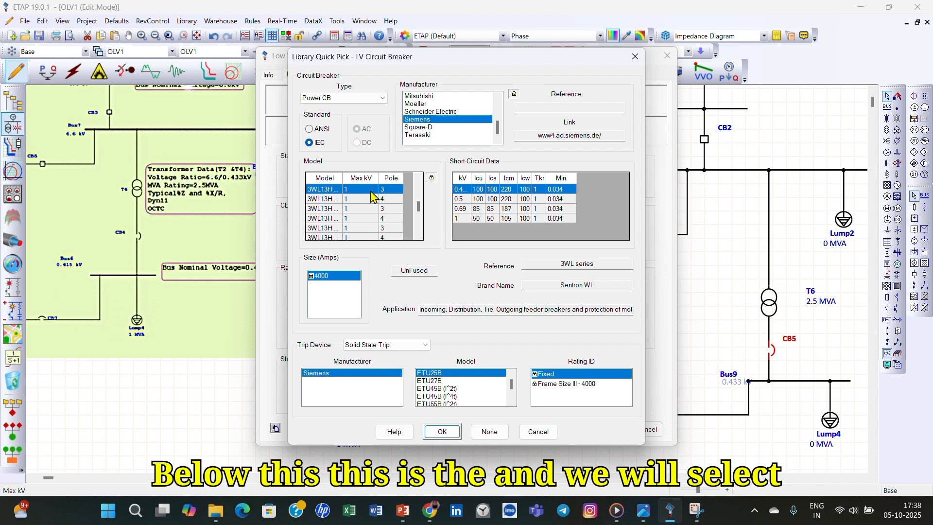
{"action": "left_click", "coordinate": [487, 220]}
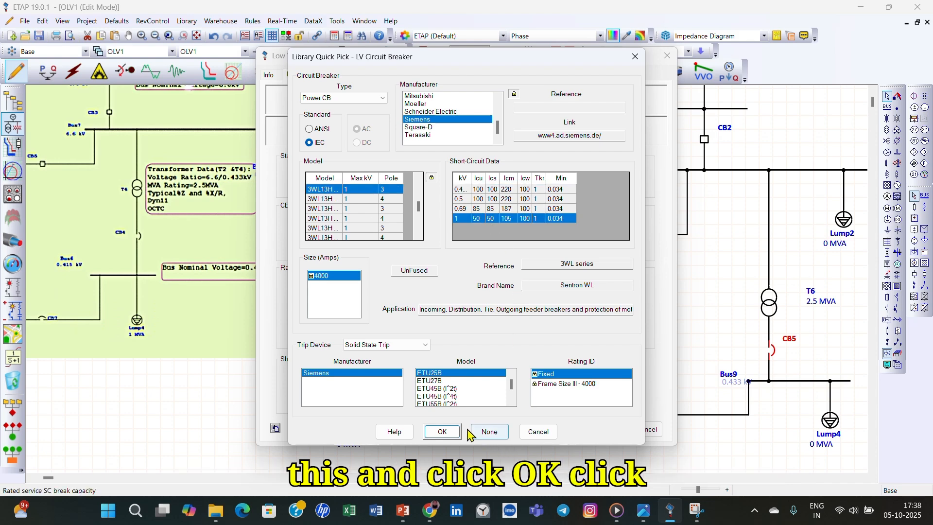
{"action": "left_click", "coordinate": [442, 431]}
{"action": "left_click", "coordinate": [612, 429]}
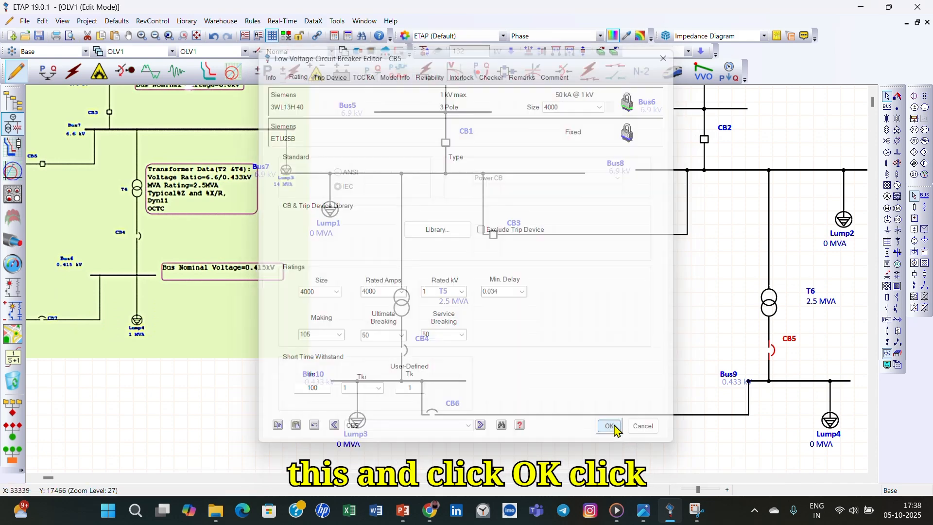
- Open CB6's ratings and limit the breaker library to Siemens breakers of type Power CB
{"action": "double_click", "coordinate": [433, 414]}
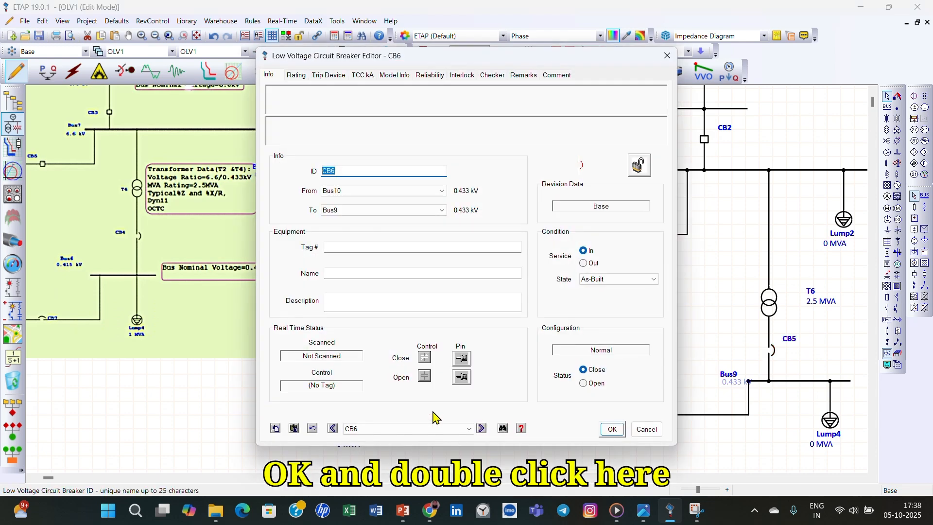
{"action": "left_click", "coordinate": [294, 78]}
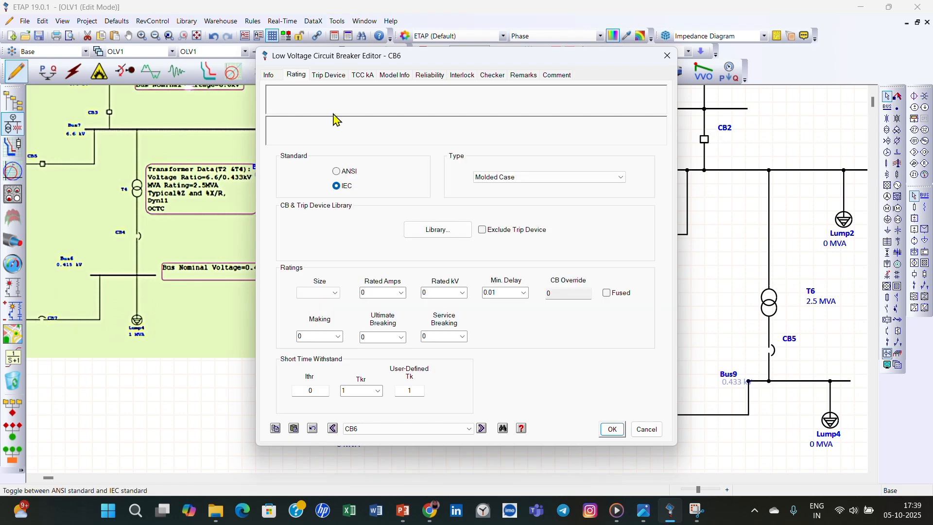
{"action": "left_click", "coordinate": [421, 237]}
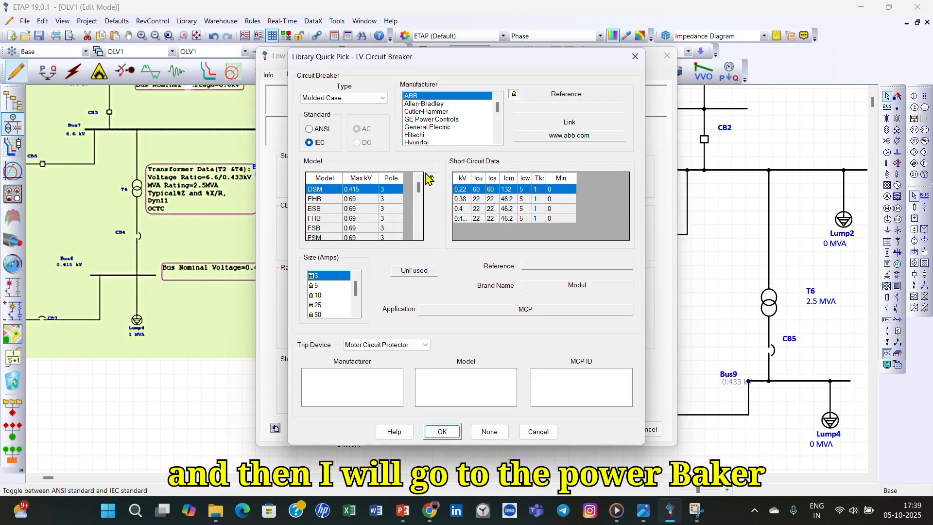
{"action": "left_click", "coordinate": [364, 98]}
{"action": "left_click", "coordinate": [340, 113]}
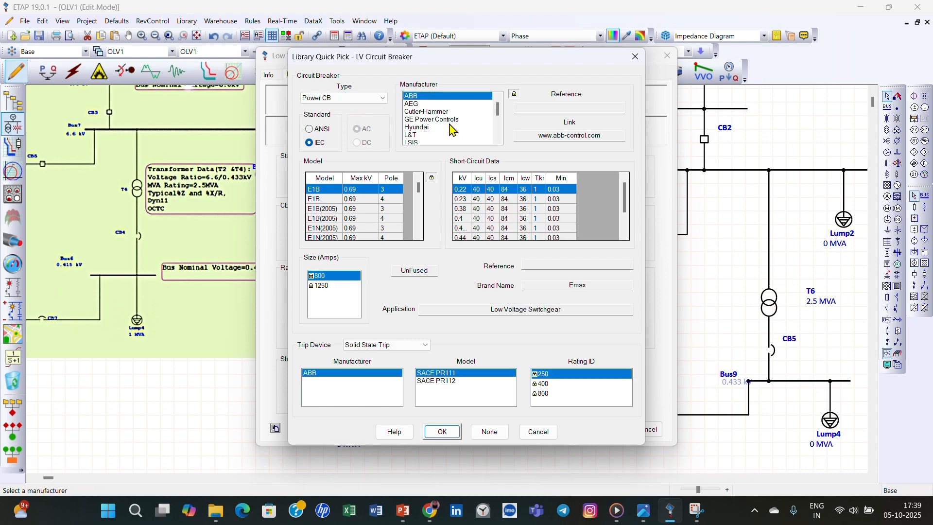
{"action": "scroll", "coordinate": [451, 129], "scroll_direction": "down", "scroll_amount": 3}
{"action": "left_click", "coordinate": [408, 120]}
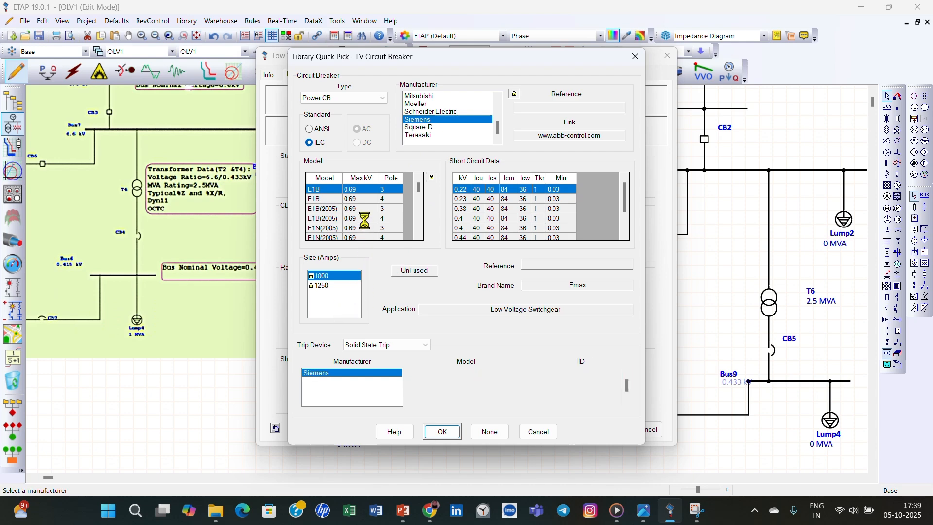
- Assign the three-pole Siemens 3WL13H 40, size 4000 A, to CB6 with its 1 kV short-circuit data and accept the ratings
{"action": "scroll", "coordinate": [367, 225], "scroll_direction": "down", "scroll_amount": 2}
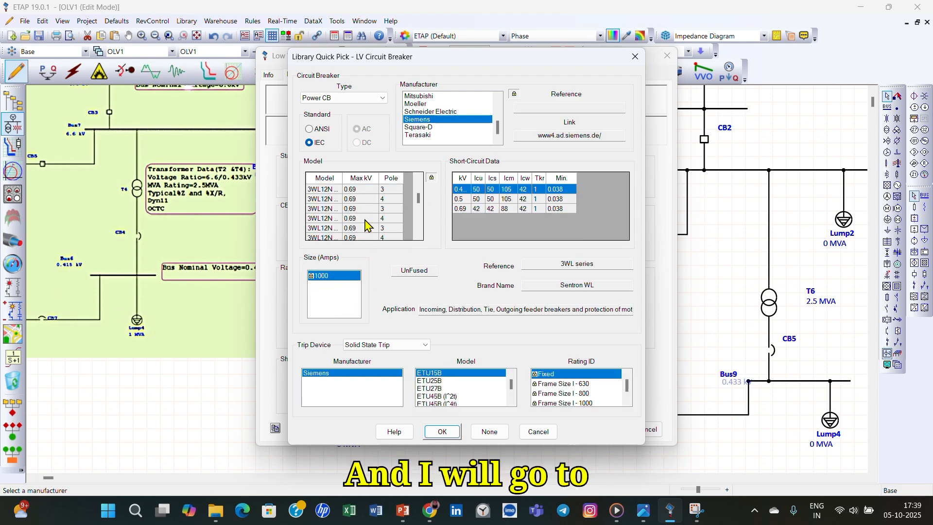
{"action": "scroll", "coordinate": [367, 225], "scroll_direction": "down", "scroll_amount": 3}
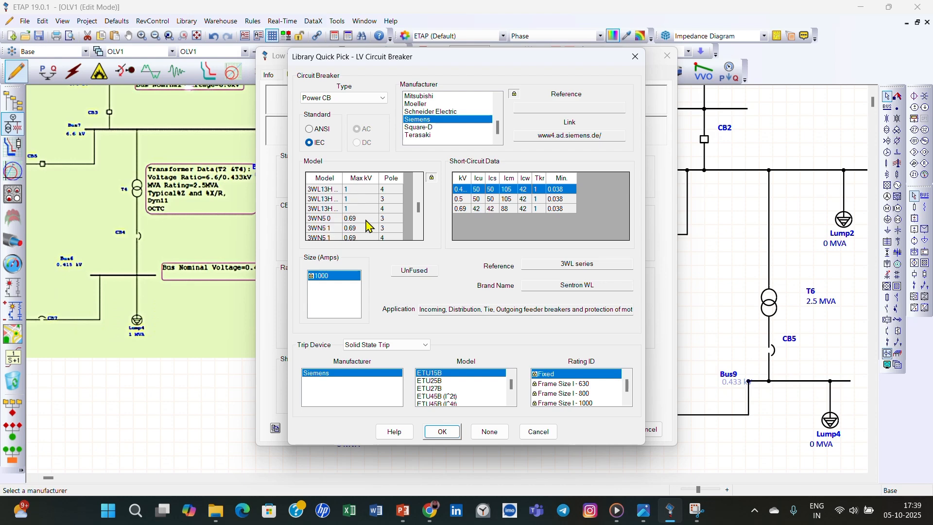
{"action": "scroll", "coordinate": [365, 193], "scroll_direction": "up", "scroll_amount": 1}
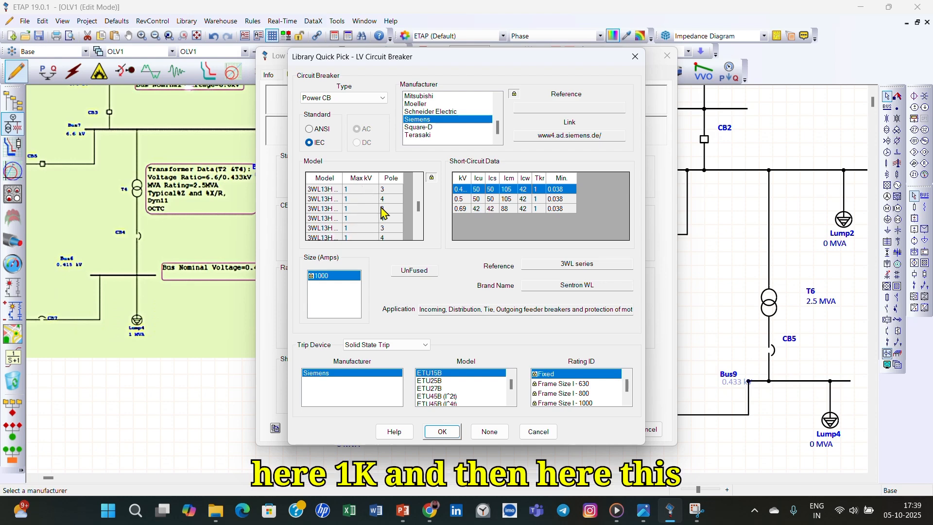
{"action": "left_click", "coordinate": [374, 190]}
{"action": "left_click", "coordinate": [485, 220]}
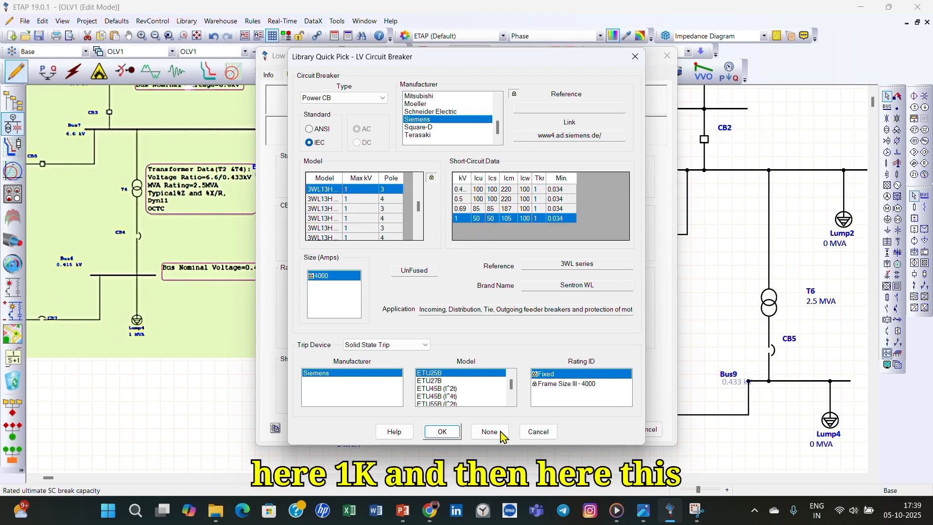
{"action": "left_click", "coordinate": [442, 432]}
{"action": "left_click", "coordinate": [611, 427]}
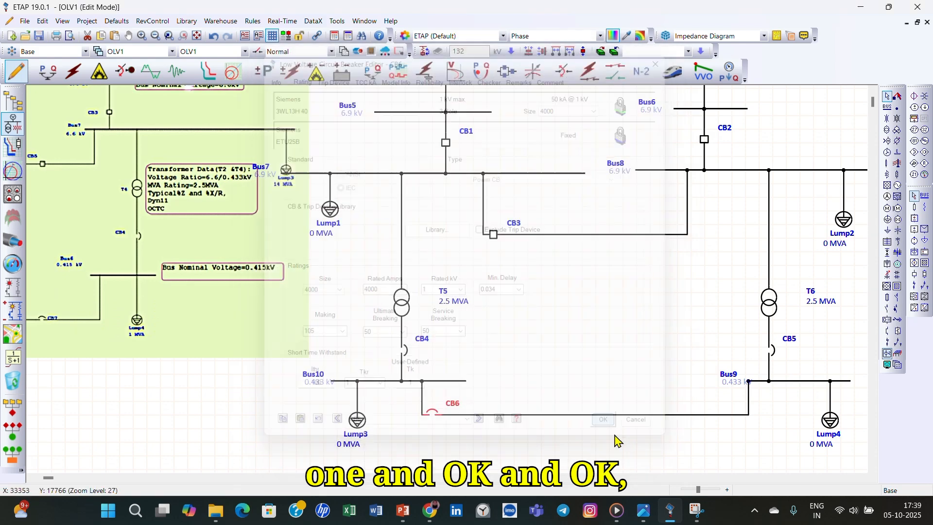
{"action": "left_click", "coordinate": [617, 440]}
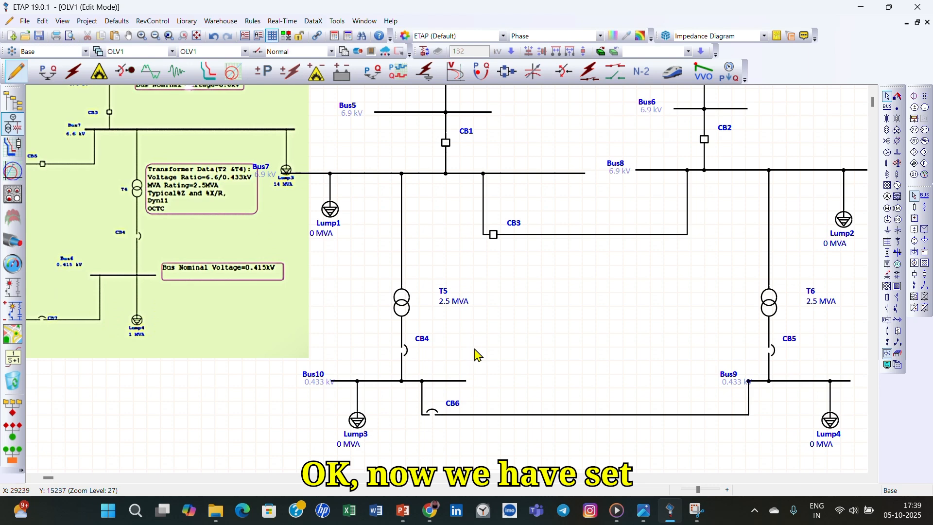
- Move the reference diagram picture away from Bus7 so it no longer overlaps the one-line diagram
{"action": "scroll", "coordinate": [474, 362], "scroll_direction": "down", "scroll_amount": 3}
{"action": "scroll", "coordinate": [489, 362], "scroll_direction": "up", "scroll_amount": 1}
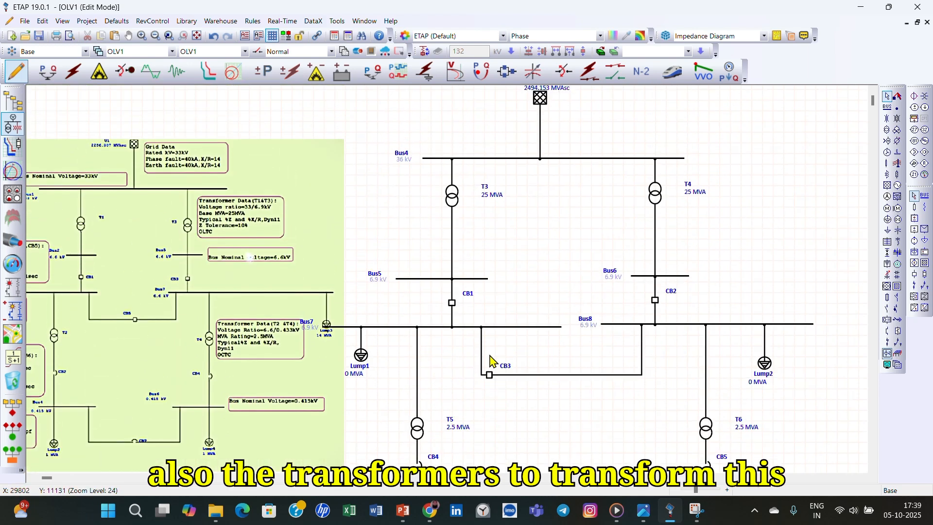
{"action": "scroll", "coordinate": [517, 364], "scroll_direction": "down", "scroll_amount": 2}
{"action": "scroll", "coordinate": [459, 329], "scroll_direction": "down", "scroll_amount": 2}
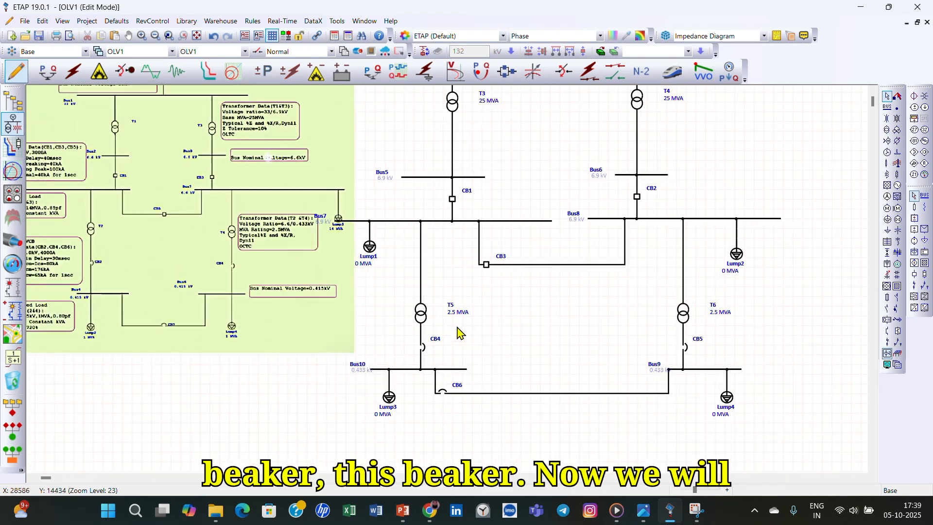
{"action": "left_click_drag", "start_coordinate": [299, 348], "coordinate": [320, 334]}
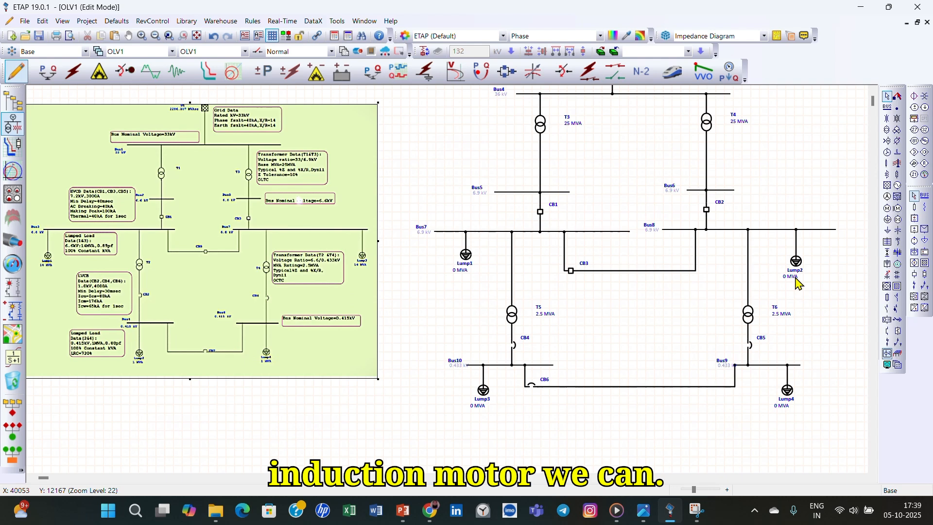
- Place an induction machine beside Lump1 and connect it to Bus7
{"action": "left_click", "coordinate": [887, 208]}
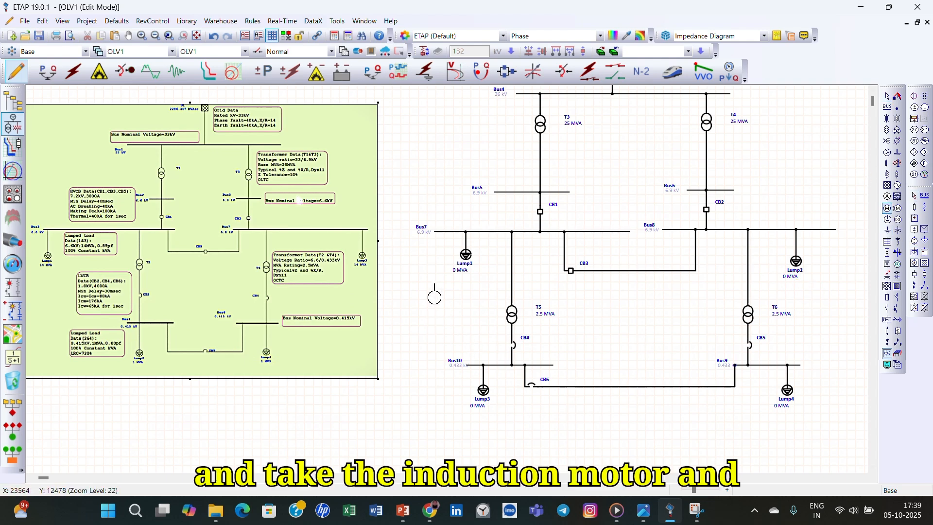
{"action": "left_click", "coordinate": [439, 265]}
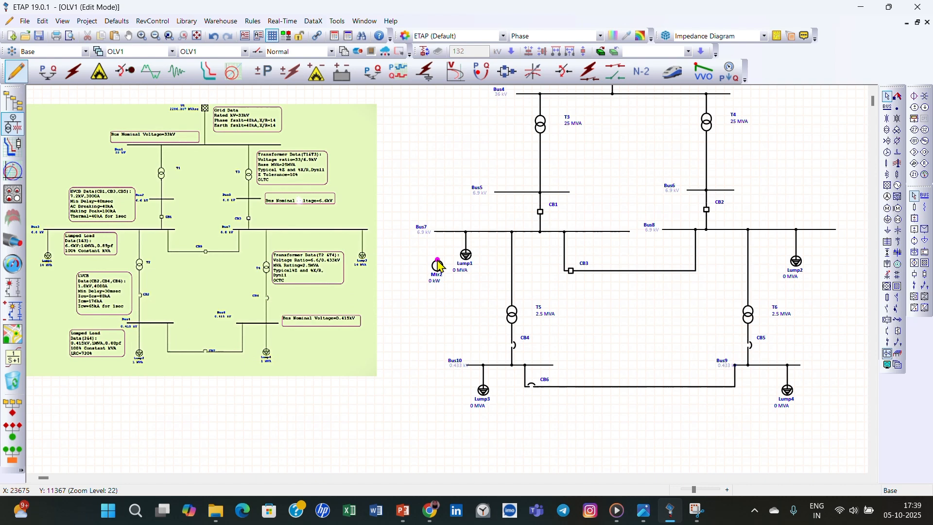
{"action": "right_click", "coordinate": [438, 265]}
{"action": "key", "text": "Escape"}
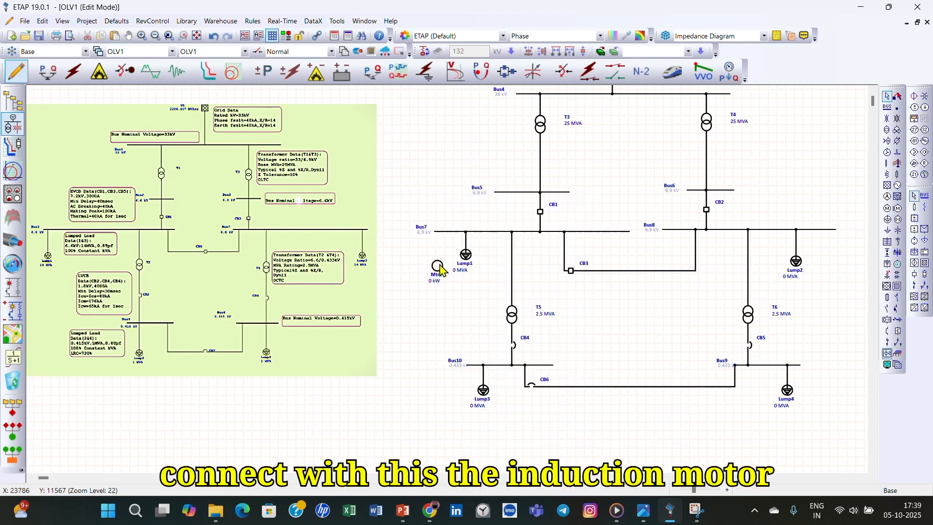
{"action": "left_click", "coordinate": [439, 267]}
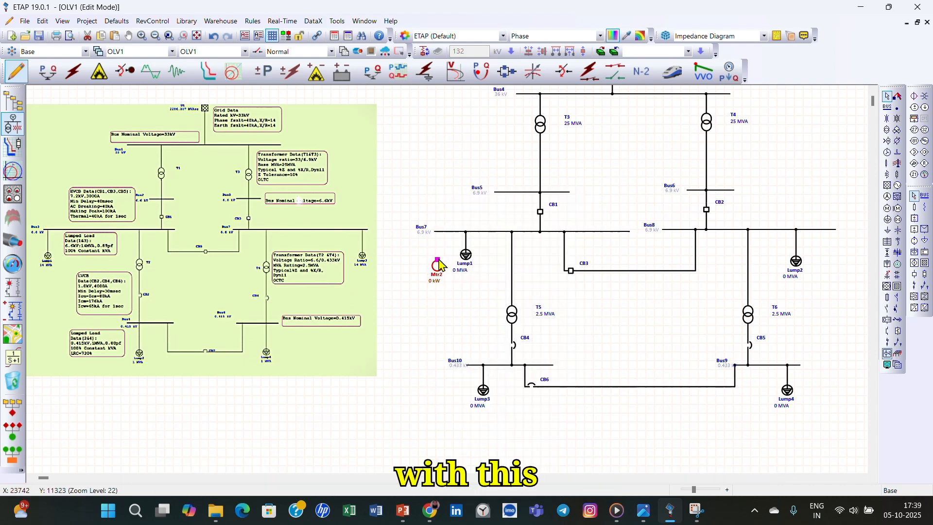
{"action": "left_click_drag", "start_coordinate": [436, 254], "coordinate": [437, 232]}
- Place a second induction machine beside Lump2 and connect it to Bus8
{"action": "left_click", "coordinate": [887, 208]}
{"action": "left_click", "coordinate": [820, 257]}
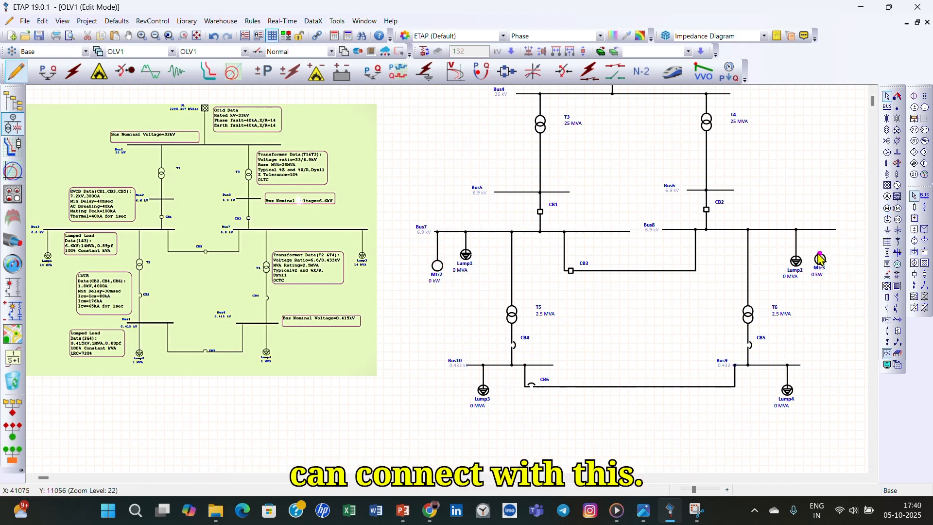
{"action": "left_click_drag", "start_coordinate": [821, 257], "coordinate": [820, 231]}
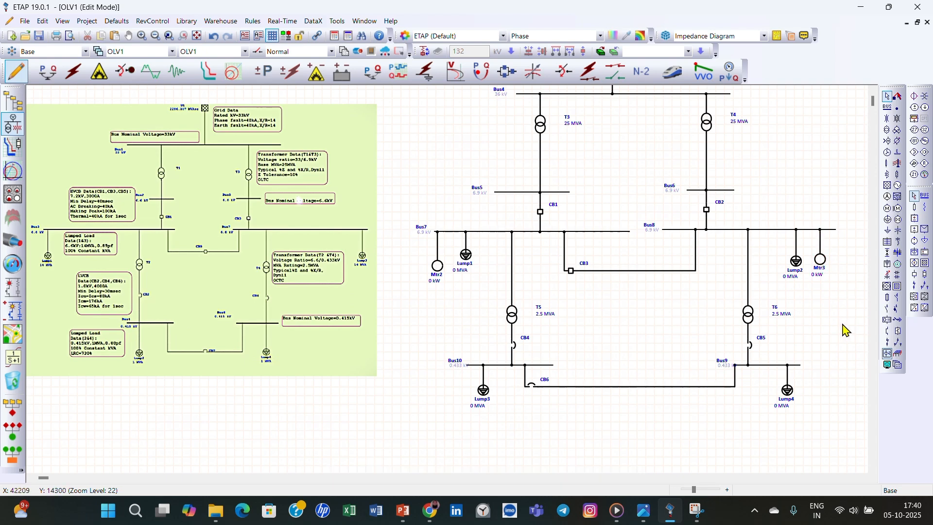
- Set the lumped load Lump1 on Bus7 out of service
{"action": "left_click", "coordinate": [465, 255]}
{"action": "right_click", "coordinate": [465, 255]}
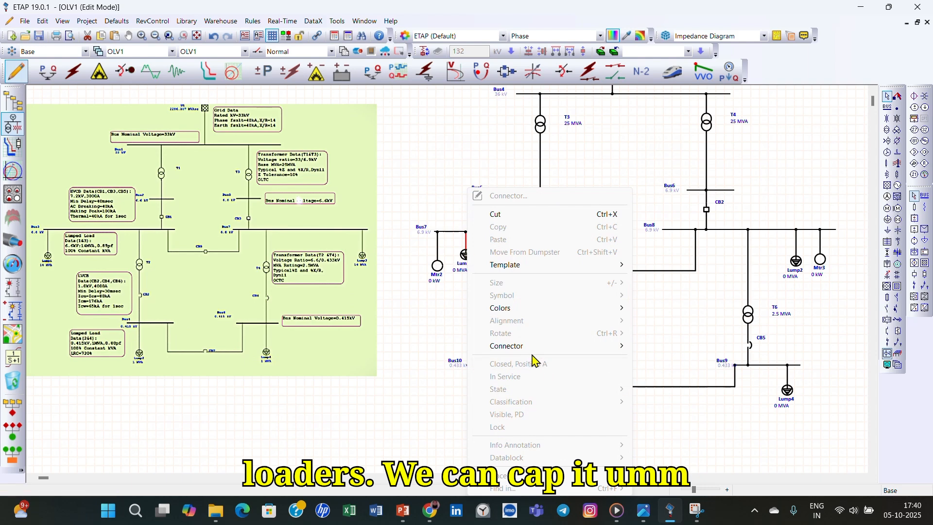
{"action": "left_click", "coordinate": [455, 287]}
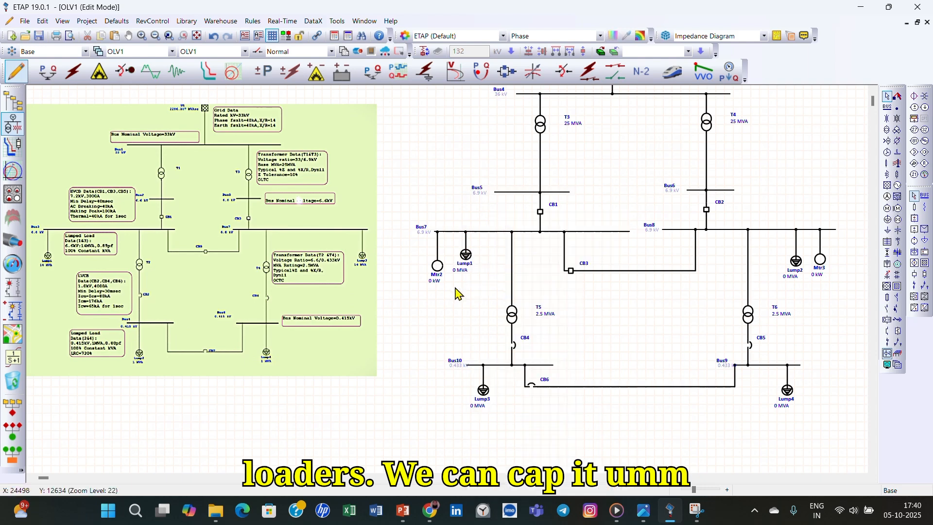
{"action": "right_click", "coordinate": [465, 256]}
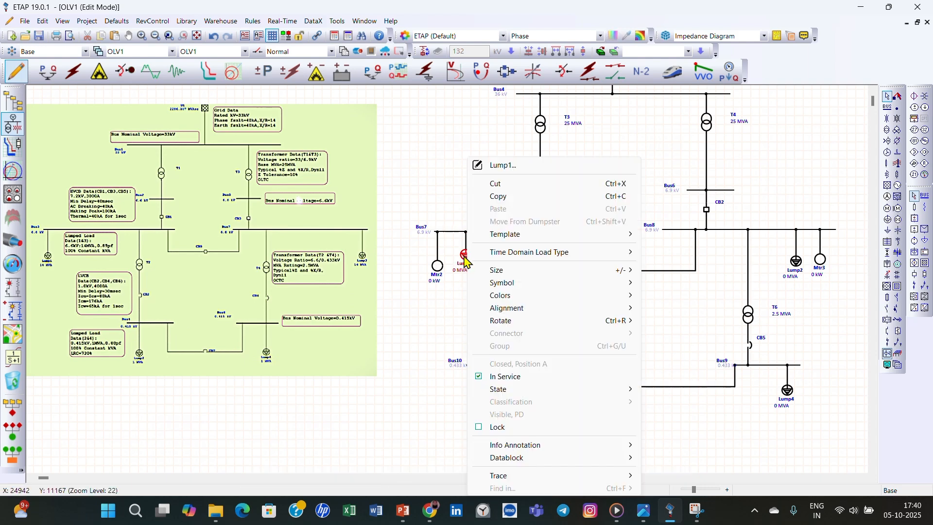
{"action": "left_click", "coordinate": [516, 377]}
- Set the lumped load Lump2 on Bus8 out of service
{"action": "right_click", "coordinate": [797, 245]}
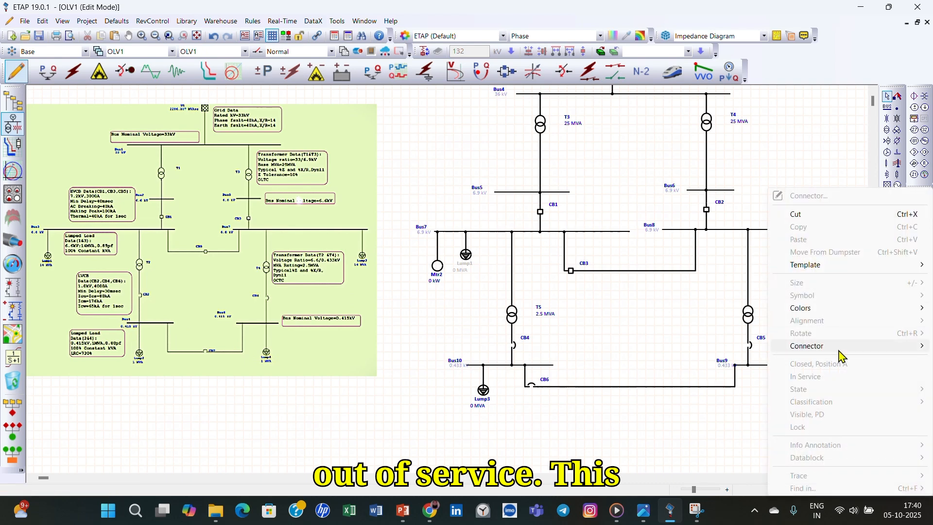
{"action": "left_click", "coordinate": [768, 316]}
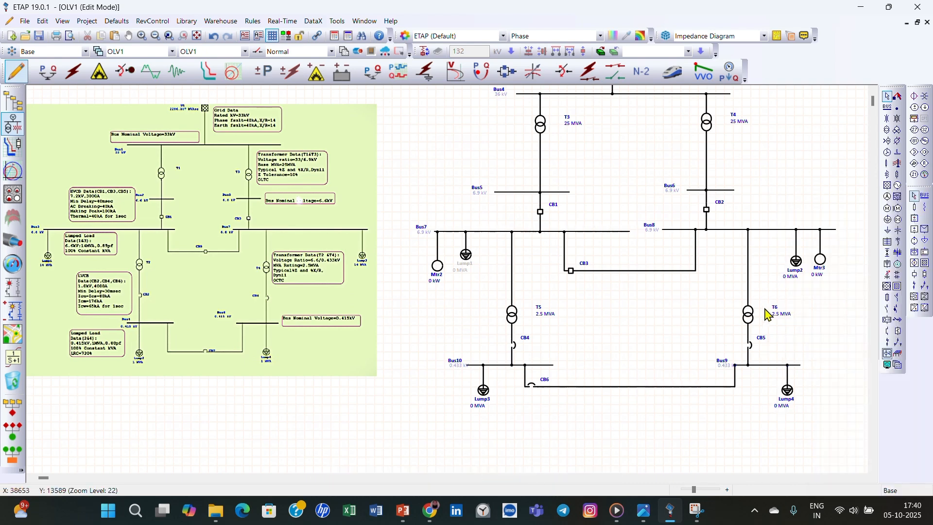
{"action": "right_click", "coordinate": [795, 265]}
{"action": "left_click", "coordinate": [768, 376]}
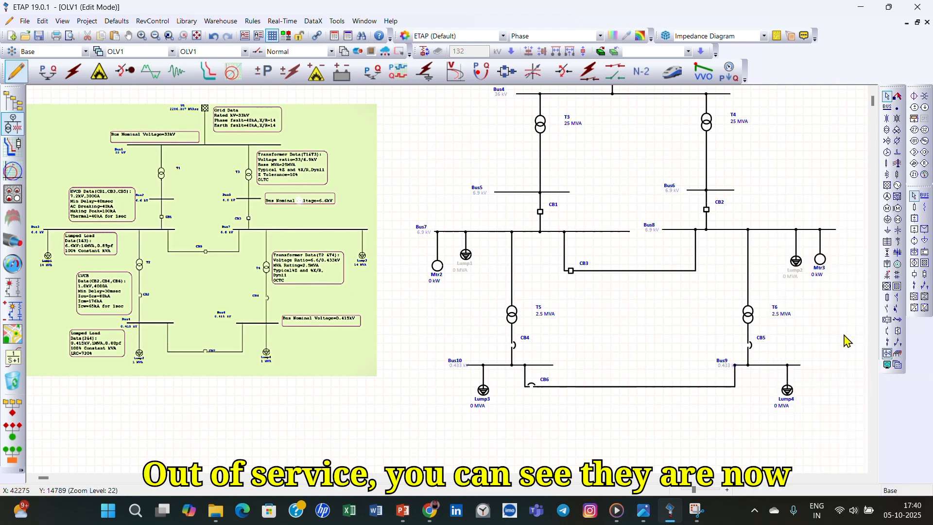